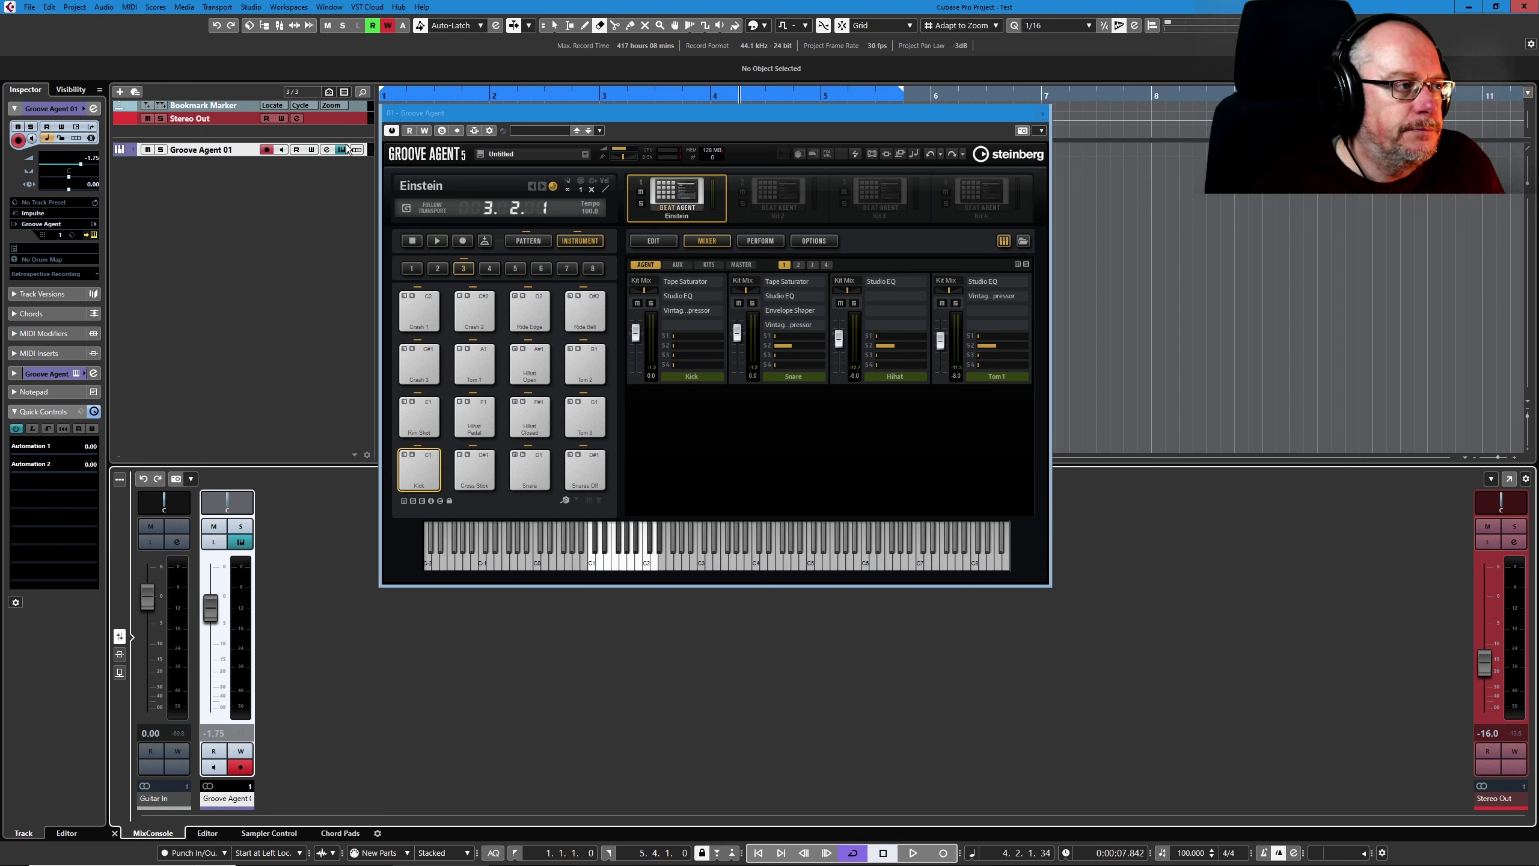
- Play the Einstein kit's patterns, return to the instrument pads, then stop playback
{"action": "left_click", "coordinate": [529, 239]}
{"action": "left_click", "coordinate": [438, 241]}
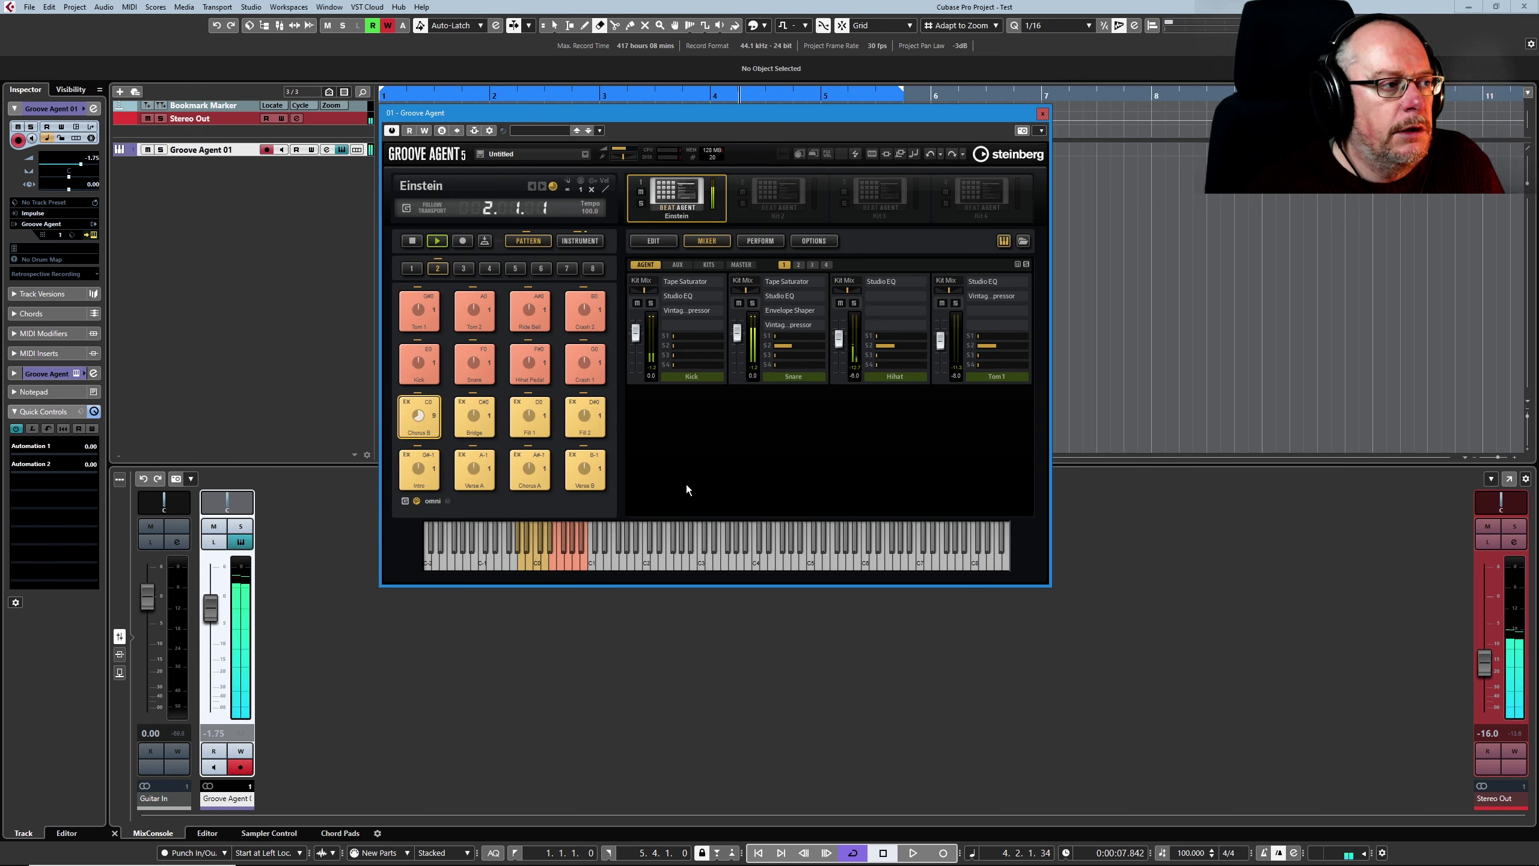
{"action": "left_click", "coordinate": [583, 243]}
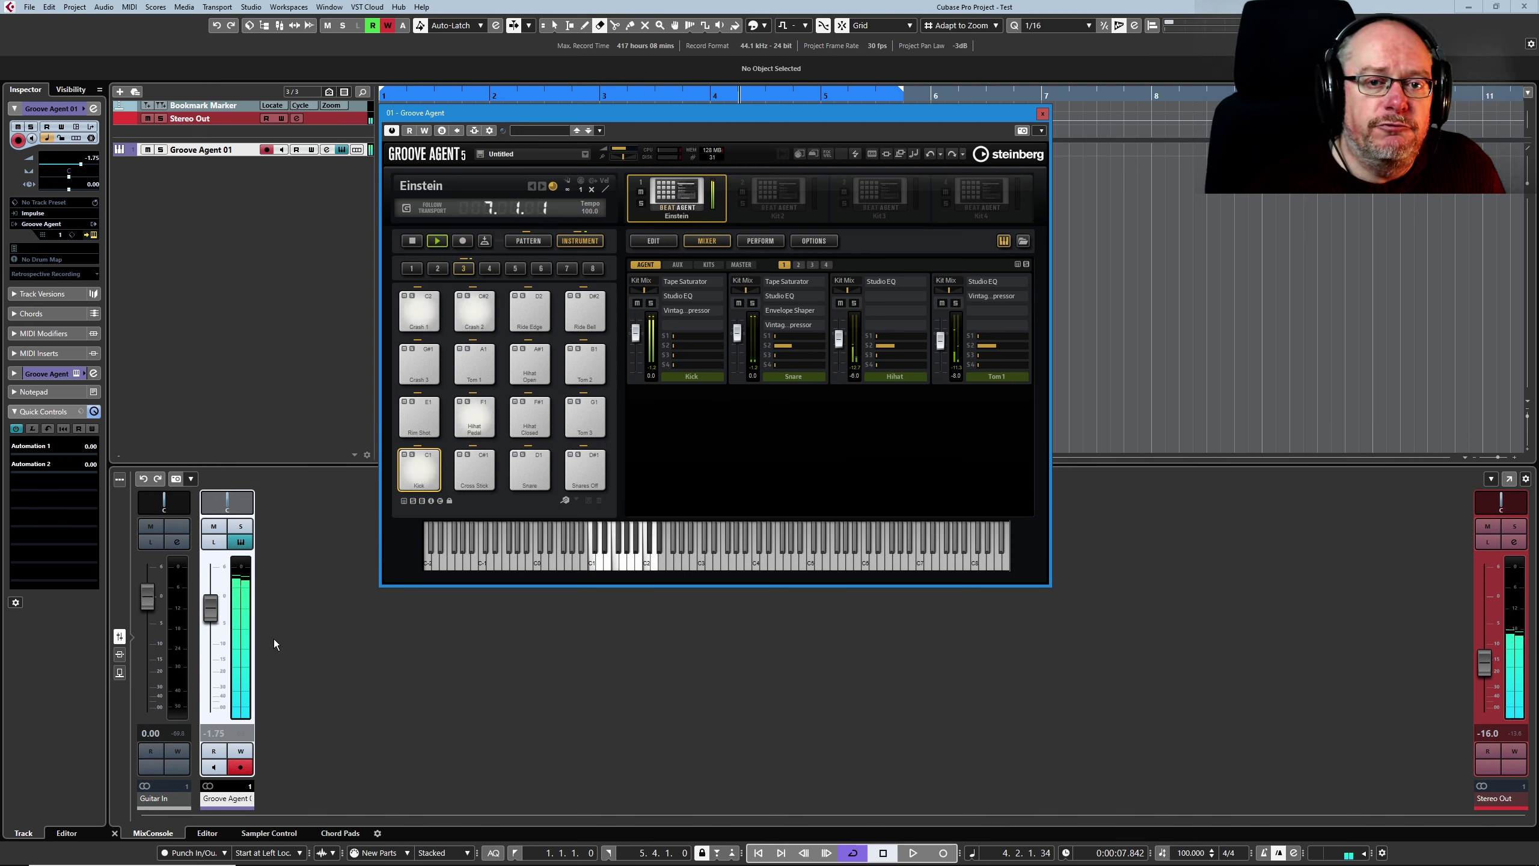
{"action": "left_click", "coordinate": [411, 242]}
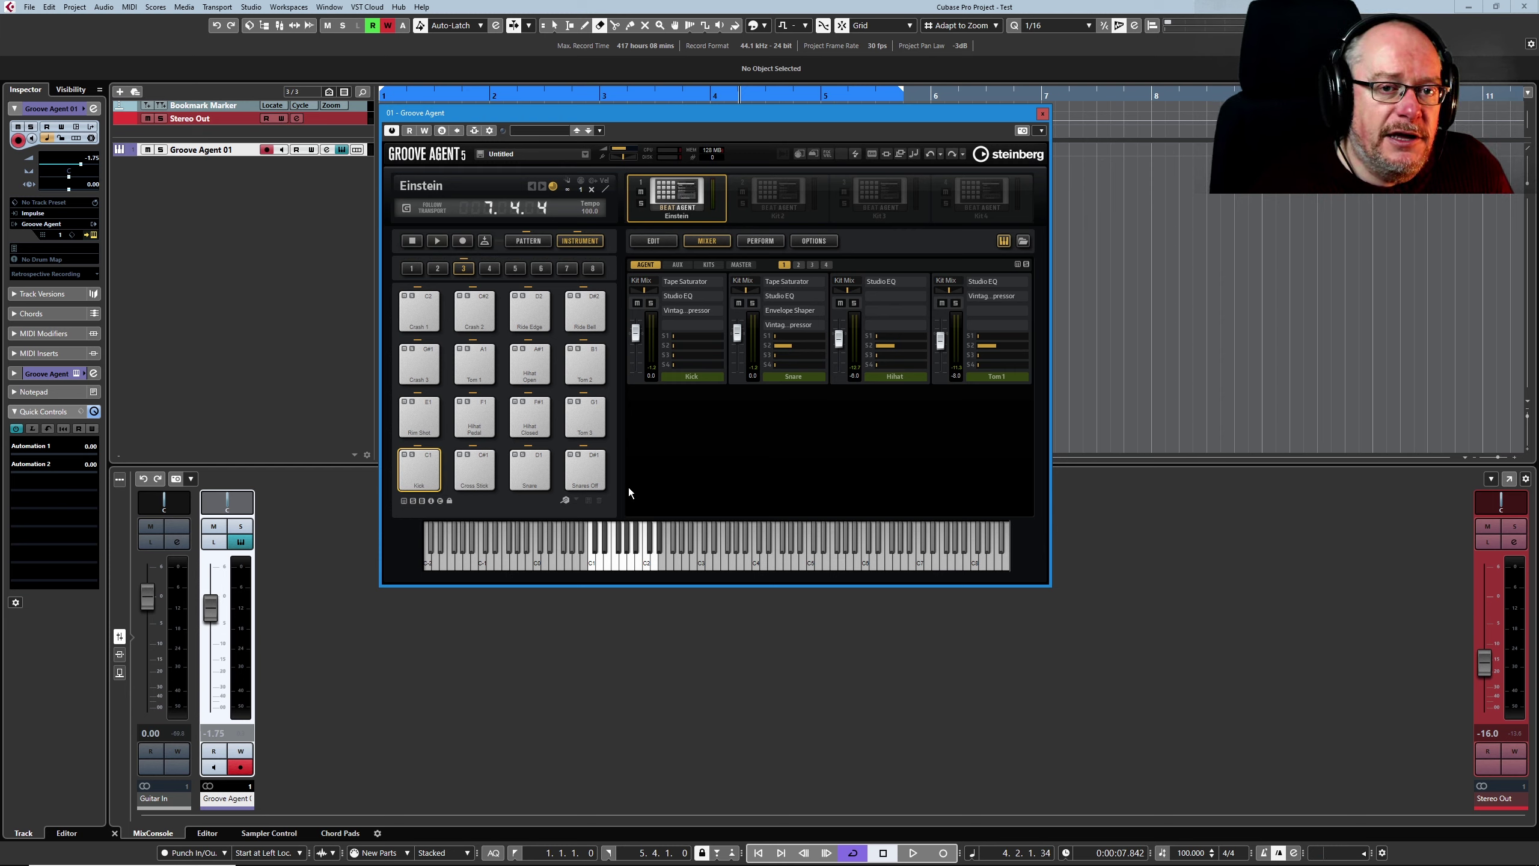
- Turn on Show Pad Info and view mixer pages 2 and 3 before returning to page 1
{"action": "left_click", "coordinate": [431, 501]}
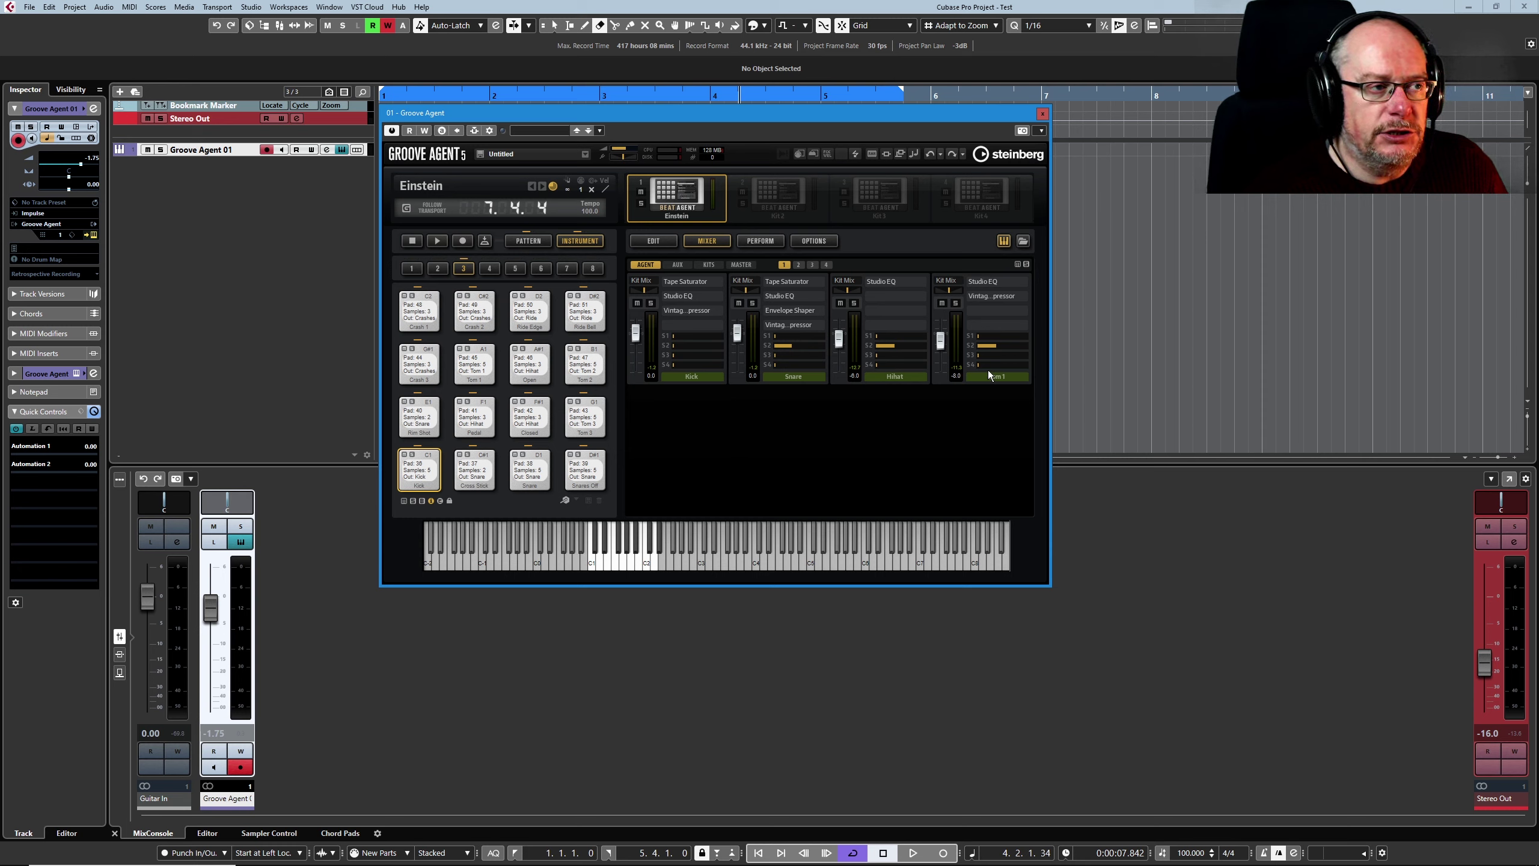
{"action": "left_click", "coordinate": [800, 265]}
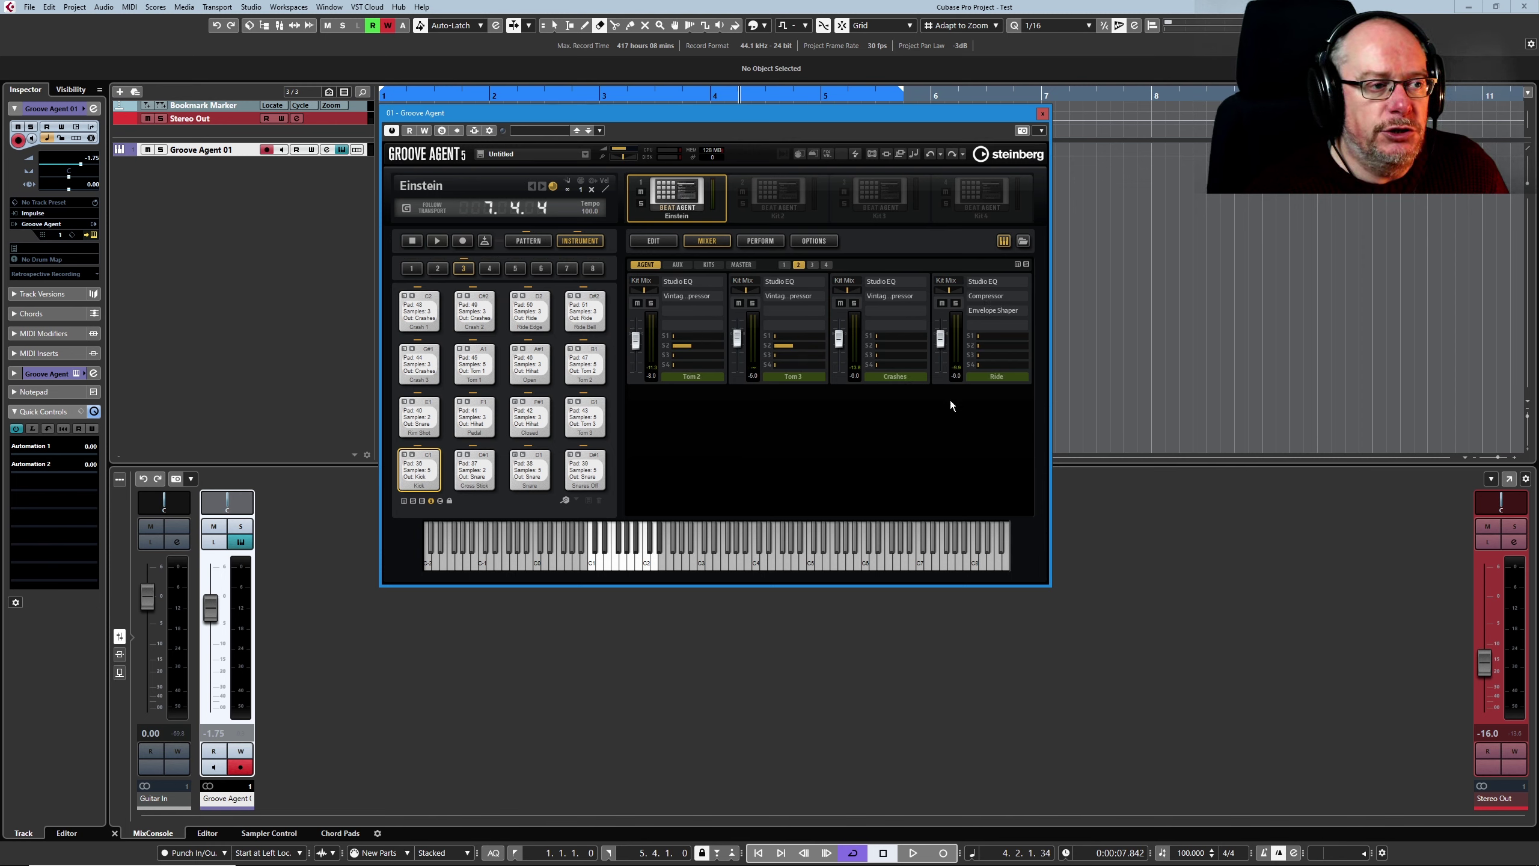
{"action": "left_click", "coordinate": [813, 265]}
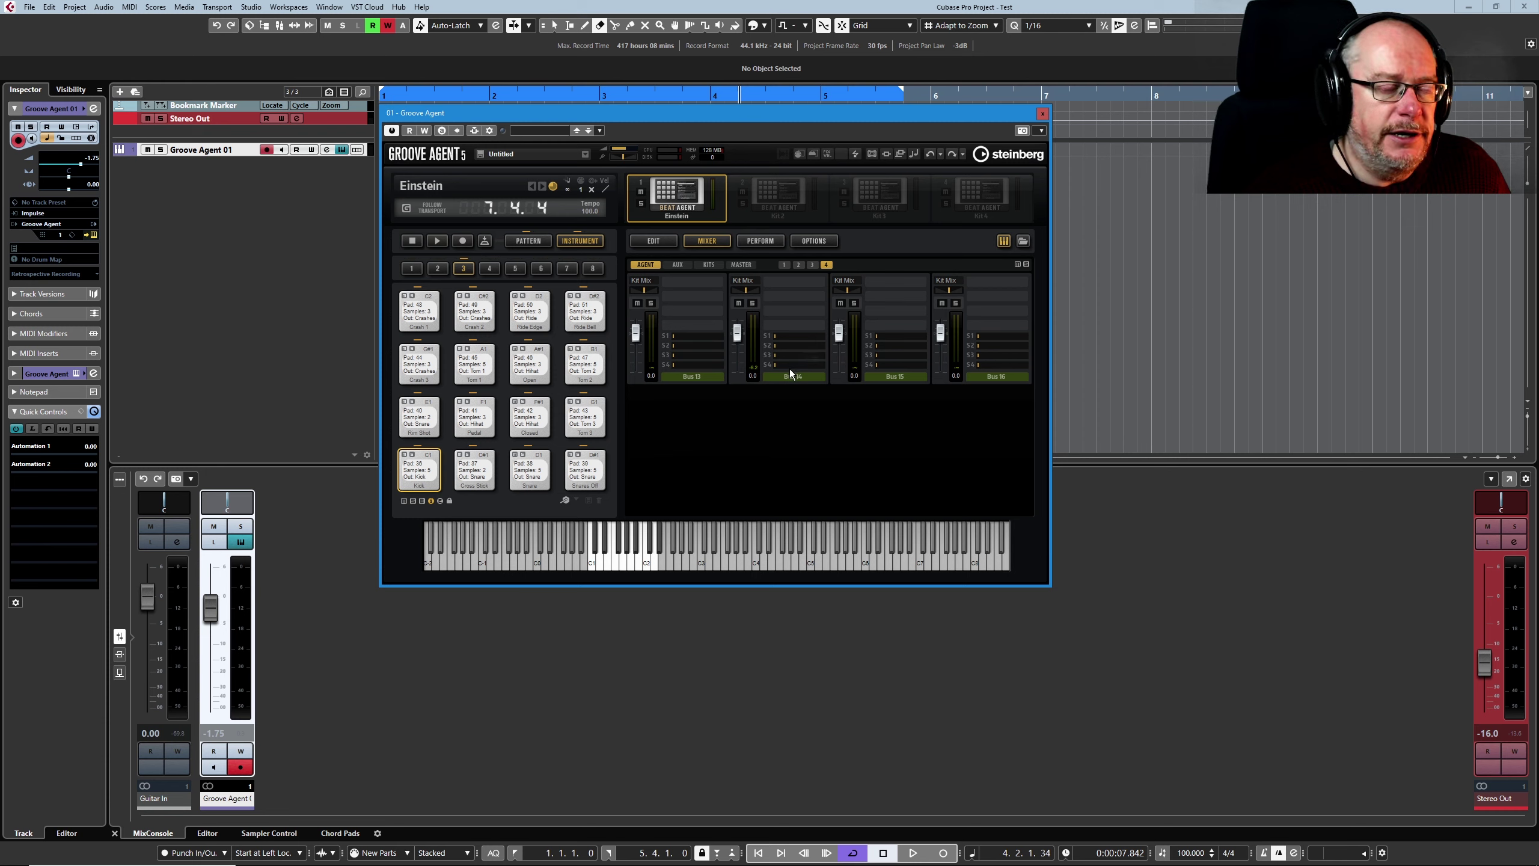
{"action": "left_click", "coordinate": [783, 264]}
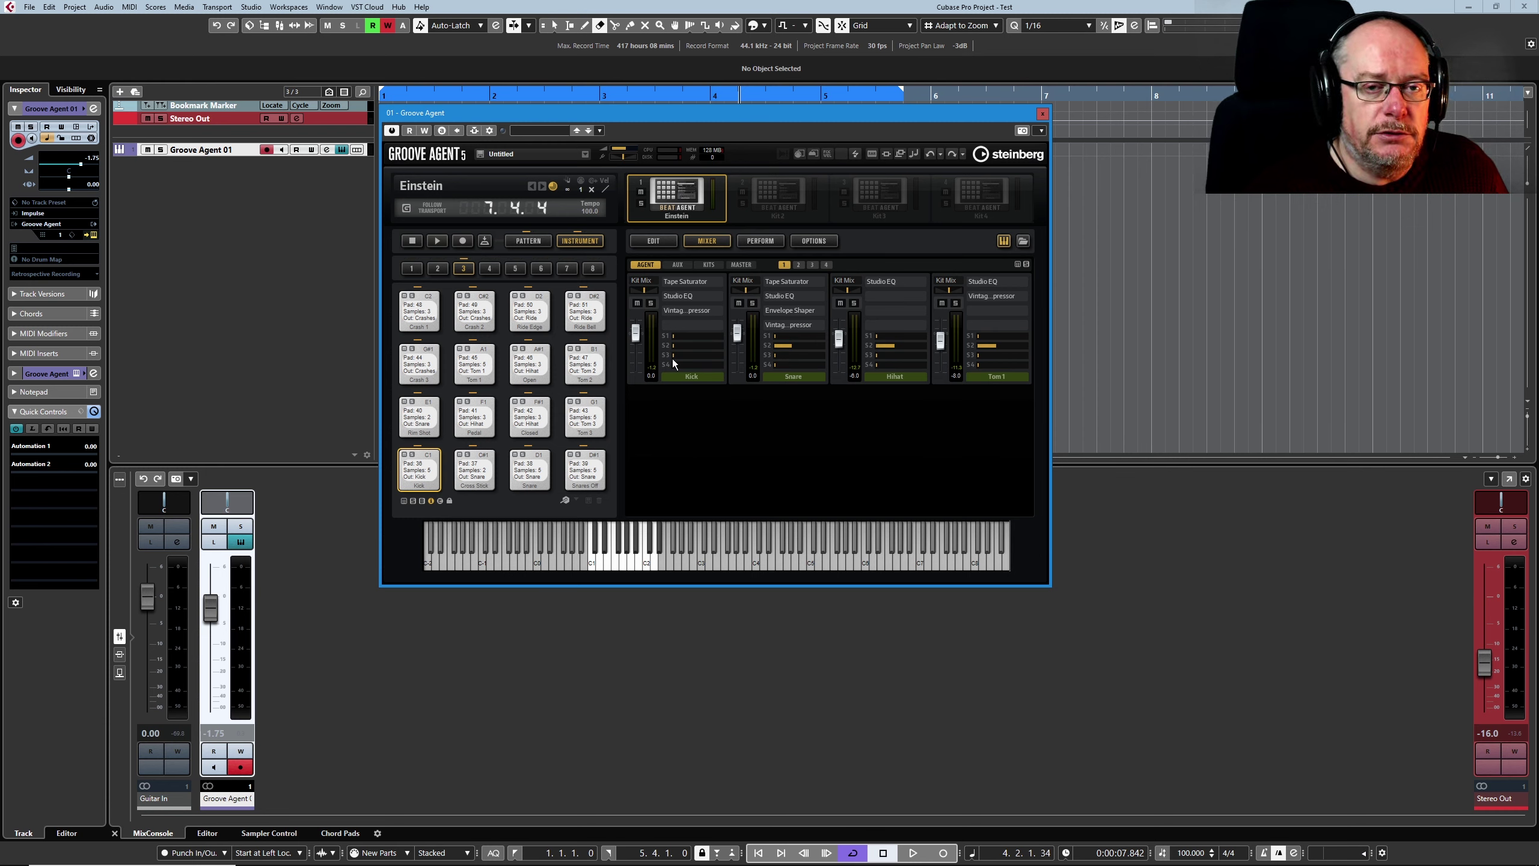
- View the Kick pad's Assign Output > Agent choices, then close them unchanged
{"action": "right_click", "coordinate": [425, 472]}
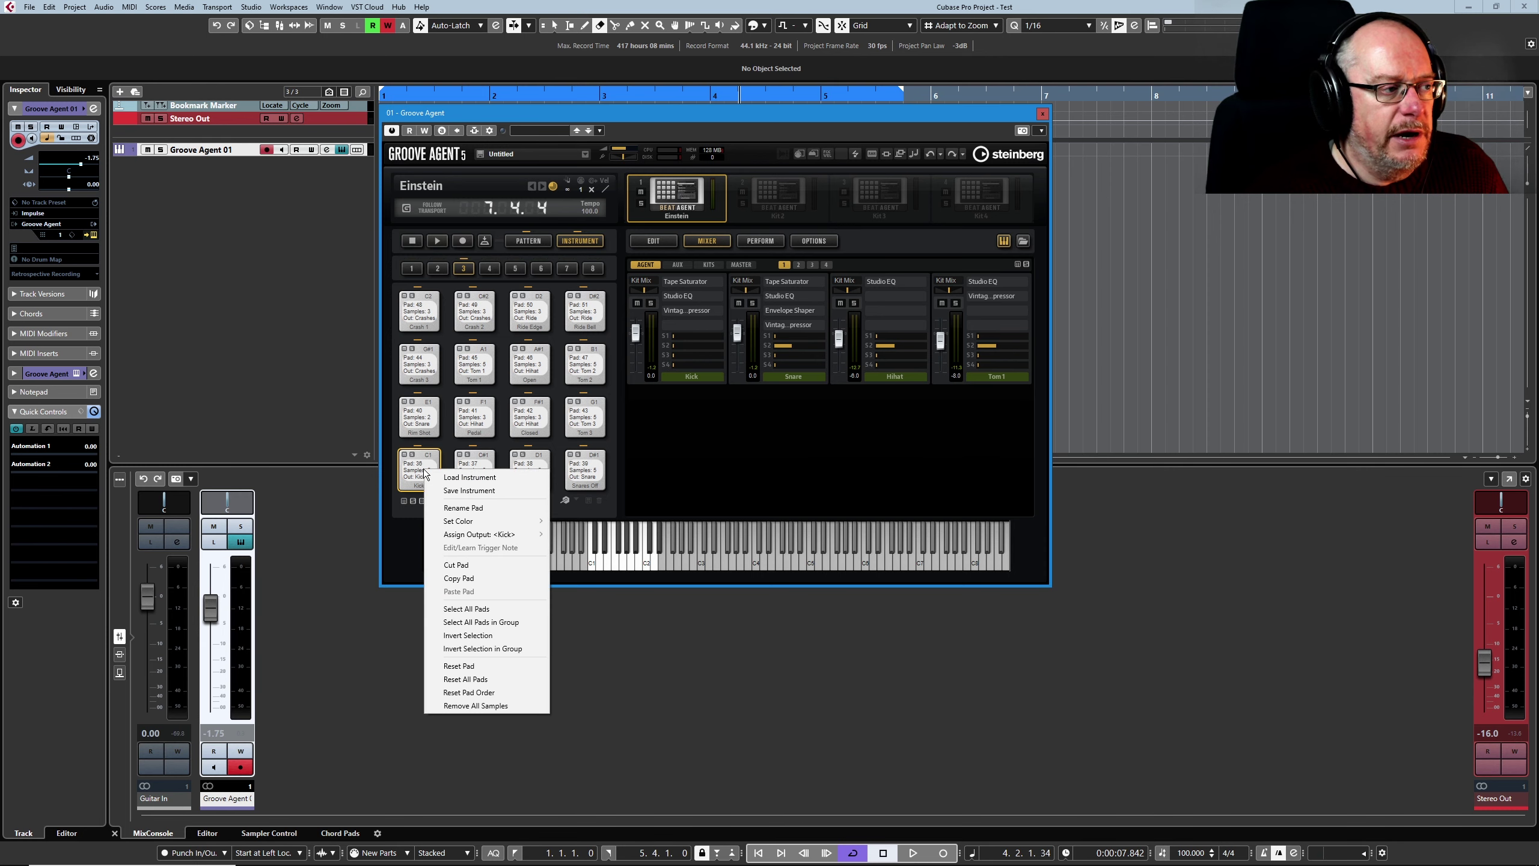
{"action": "mouse_move", "coordinate": [465, 536]}
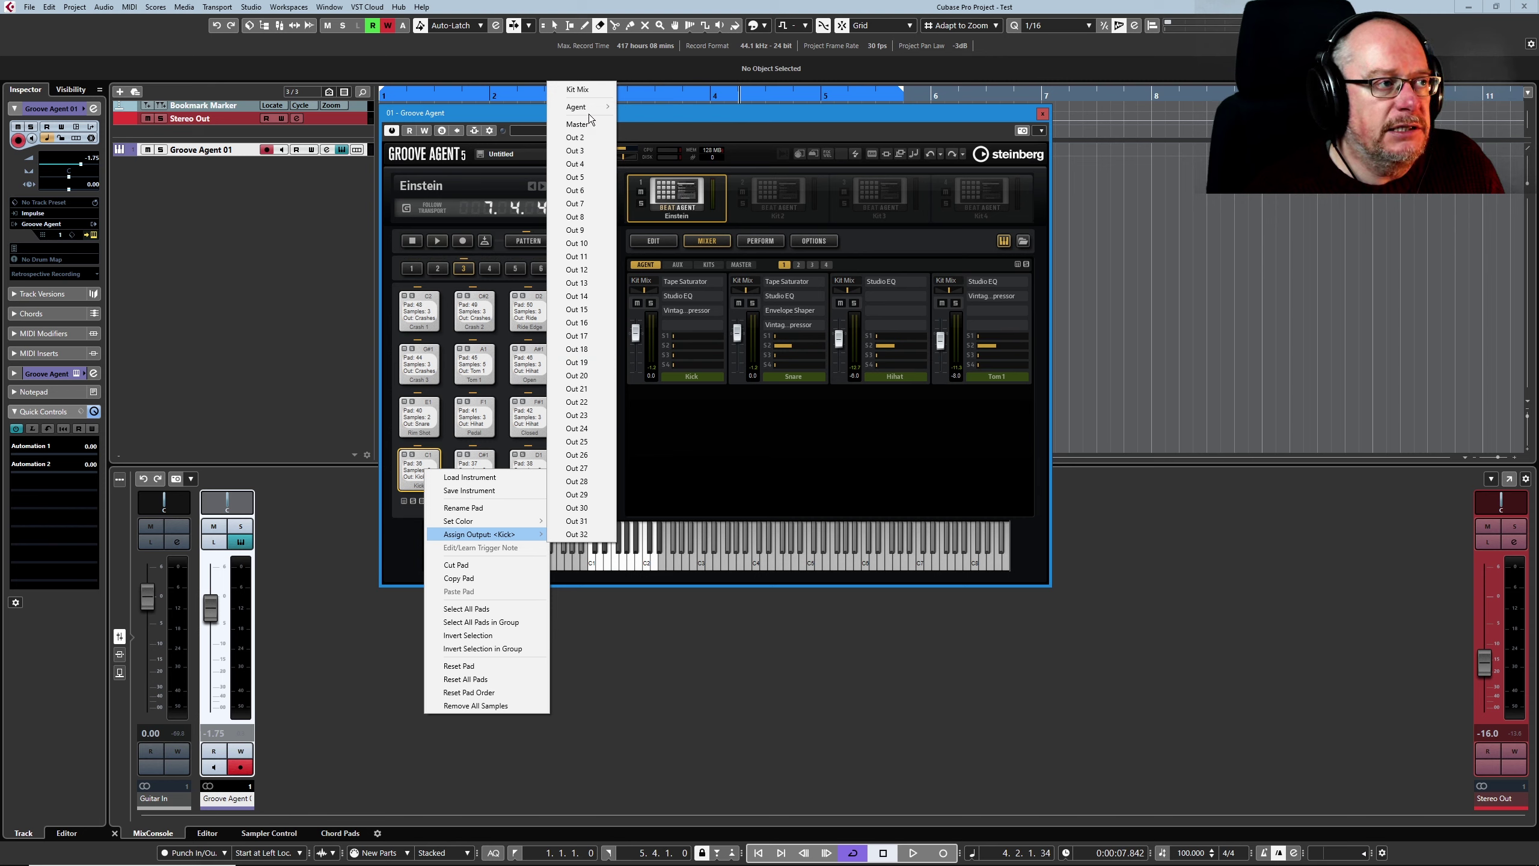
{"action": "mouse_move", "coordinate": [582, 110]}
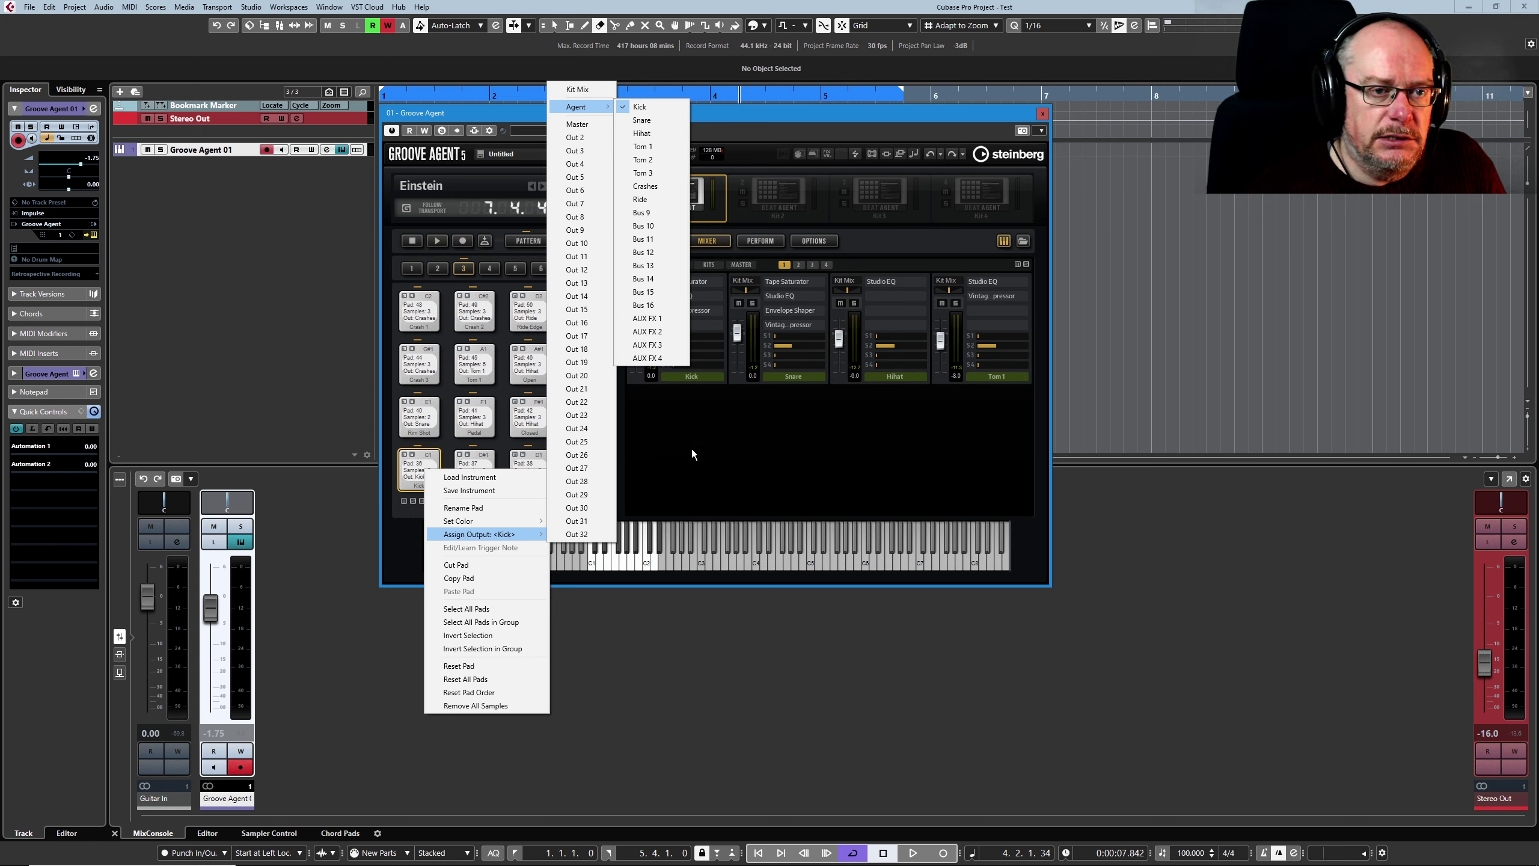
{"action": "left_click", "coordinate": [762, 463]}
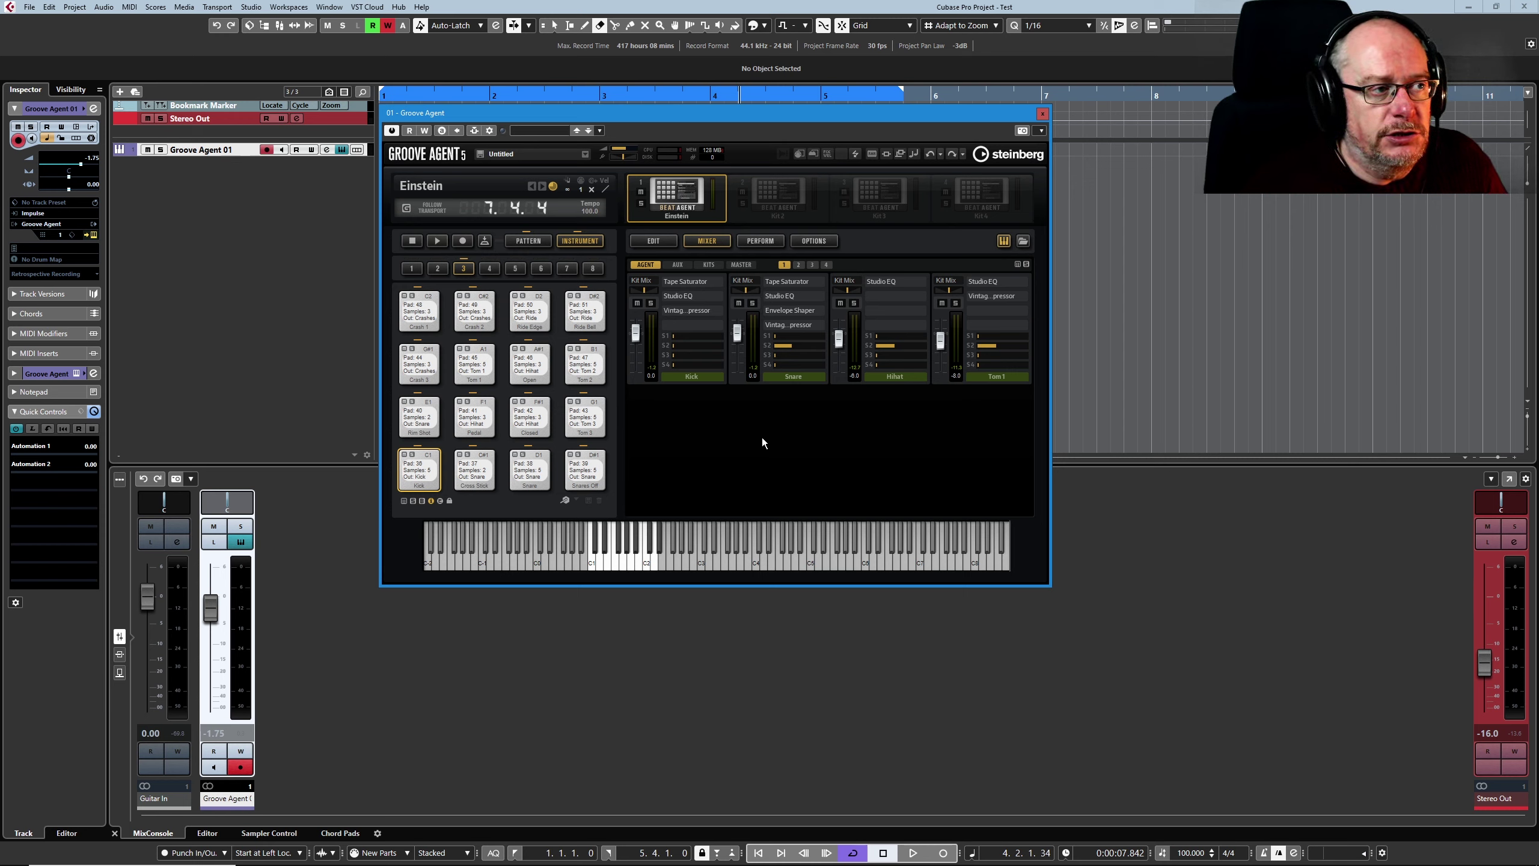
- Check the AUX FX channels, then reopen the Kick pad's Assign Output > Agent list
{"action": "left_click", "coordinate": [678, 266]}
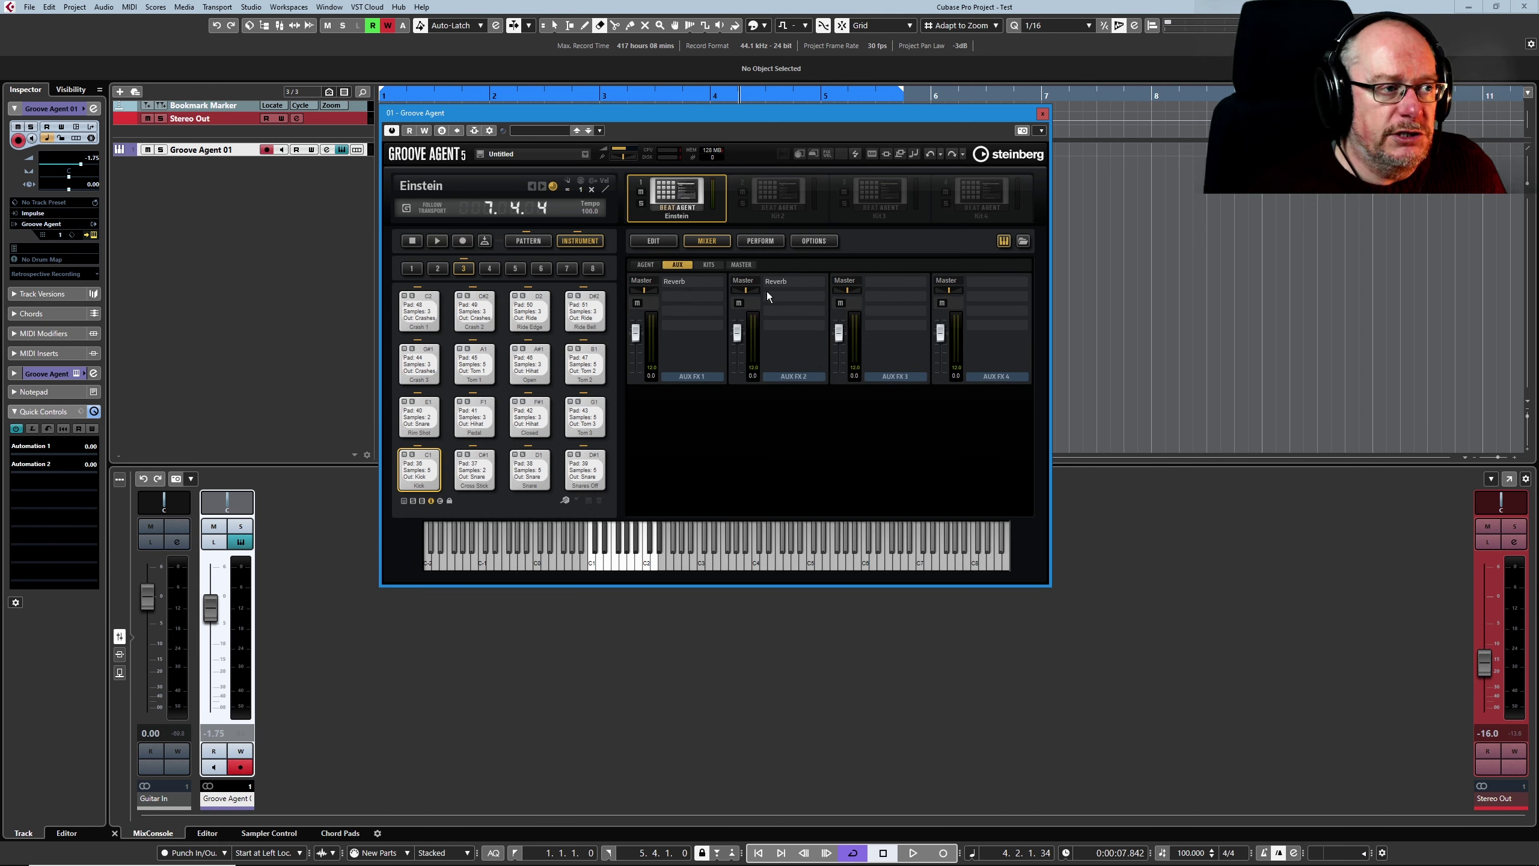
{"action": "left_click", "coordinate": [645, 265]}
{"action": "right_click", "coordinate": [422, 473]}
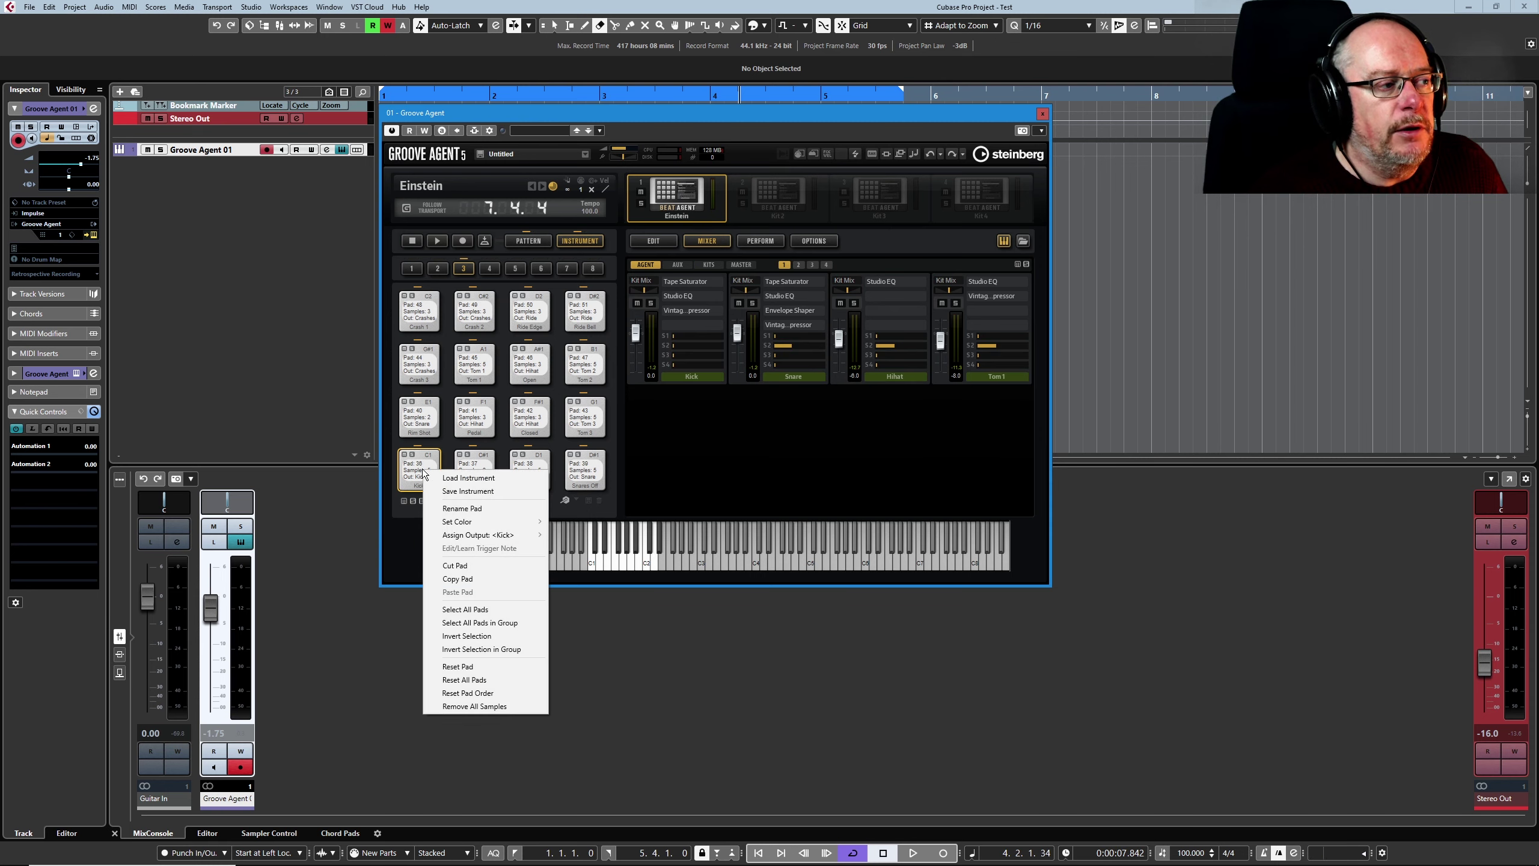
{"action": "mouse_move", "coordinate": [485, 534]}
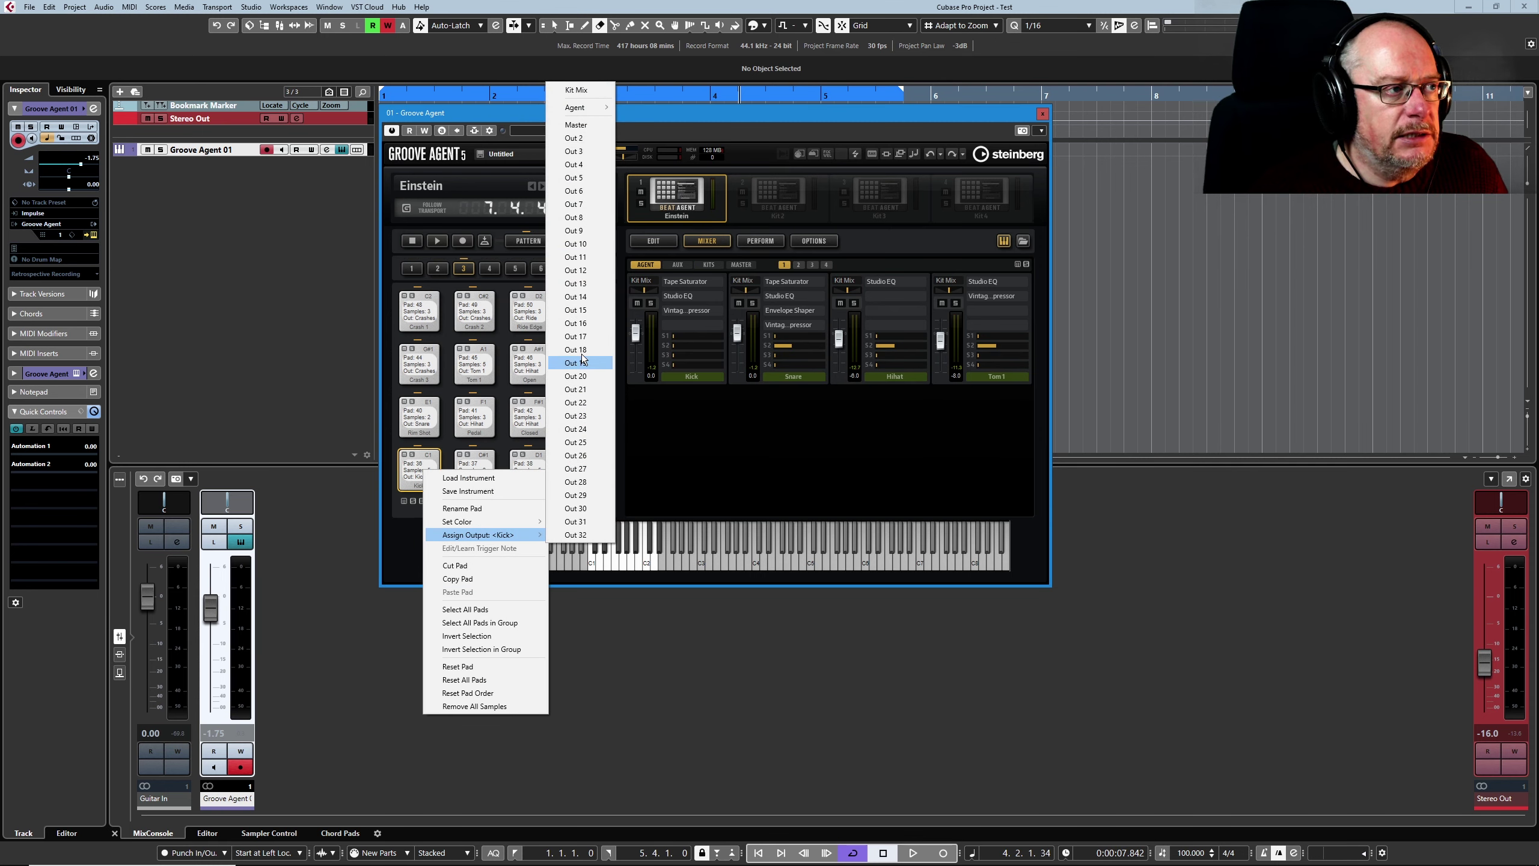
{"action": "mouse_move", "coordinate": [589, 109]}
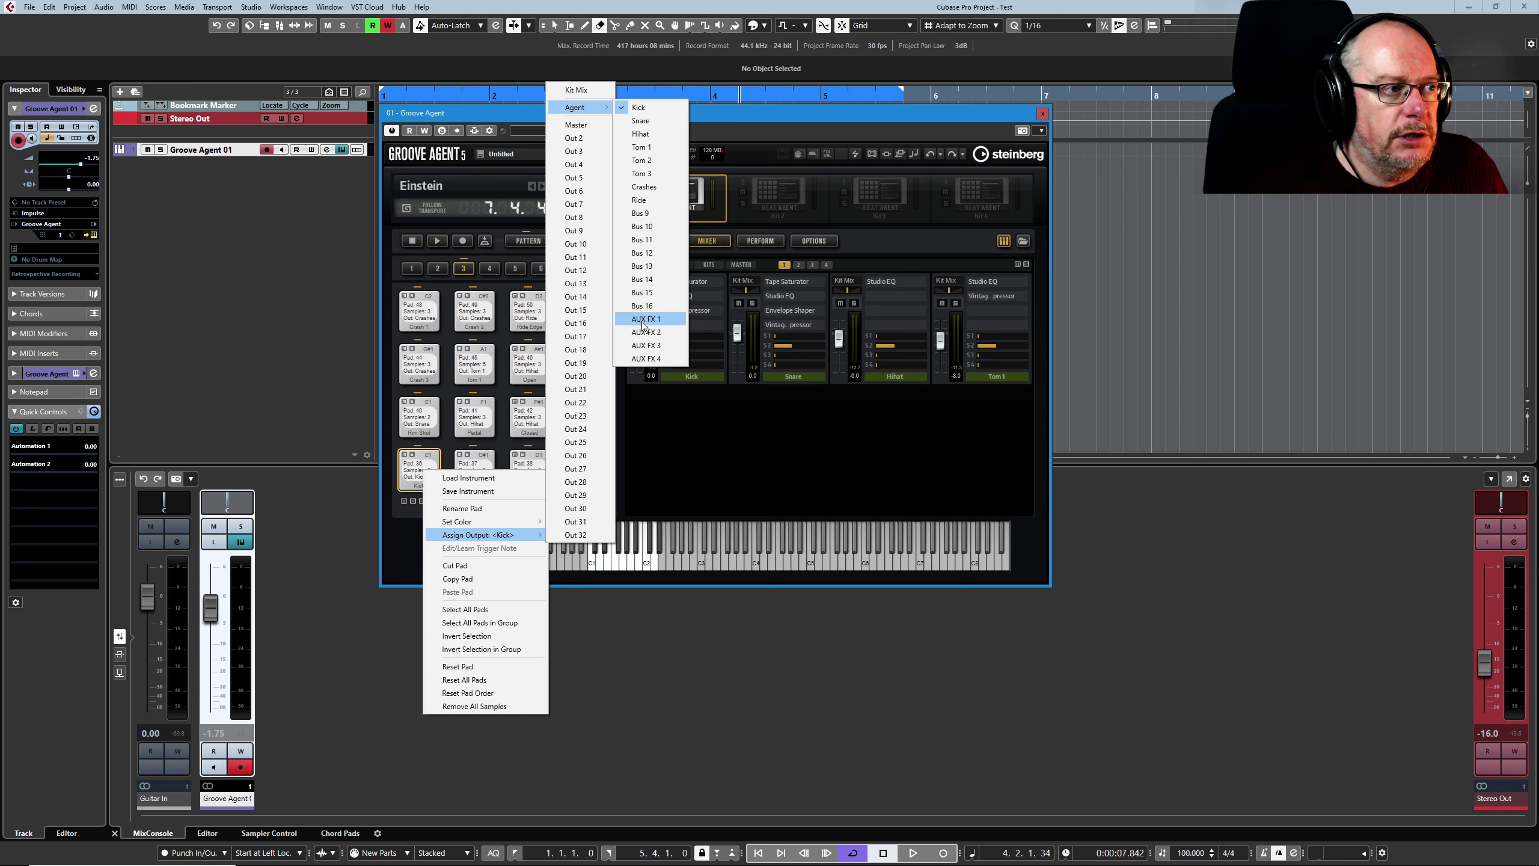
- Close the output menu and raise the Snare S2 send to about -1.1 dB while auditioning D1 Snare
{"action": "left_click", "coordinate": [655, 110]}
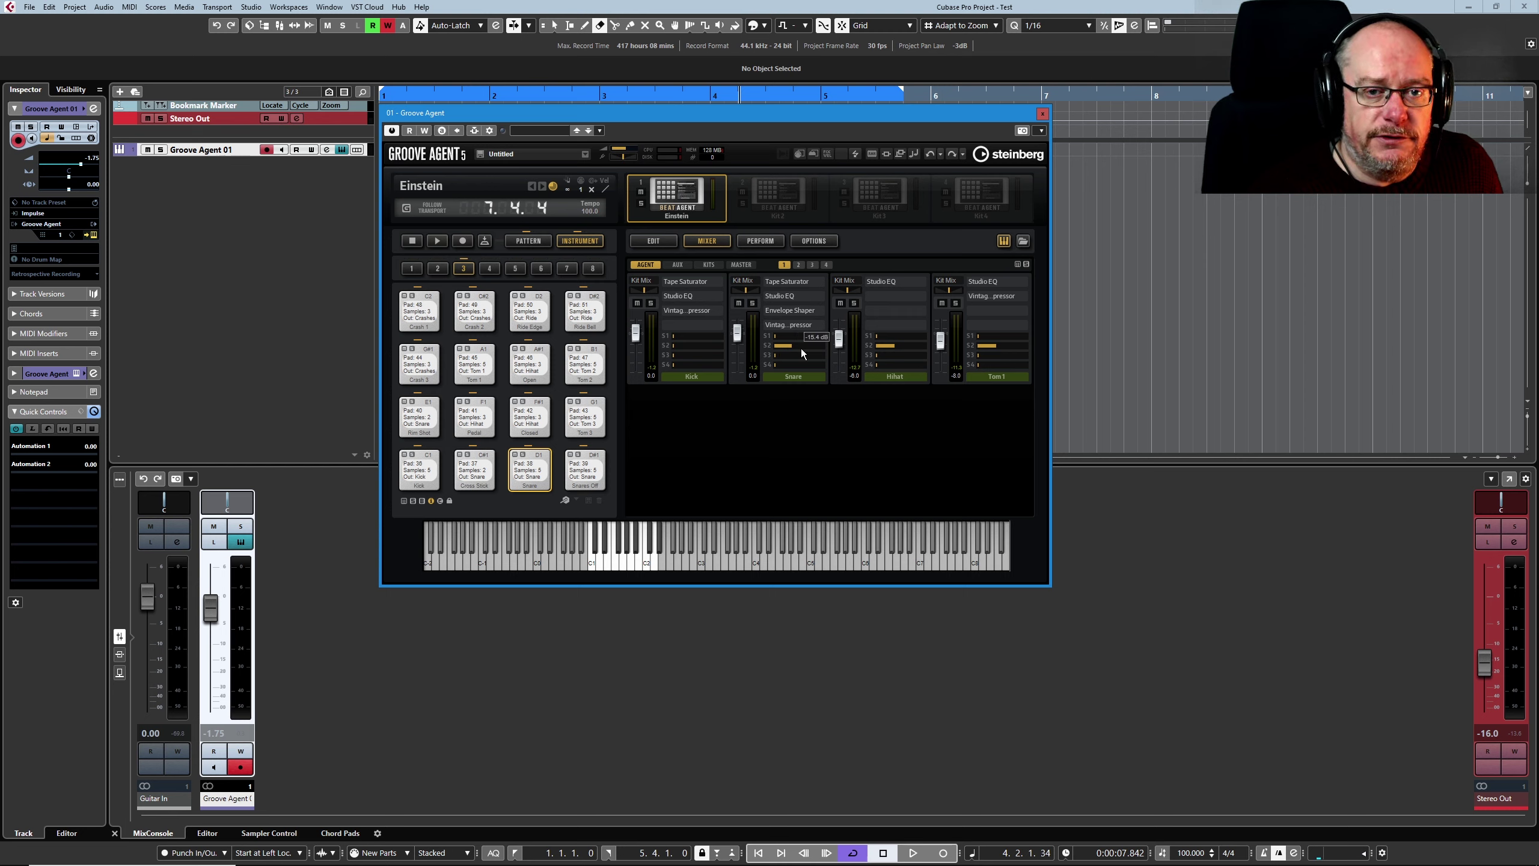
{"action": "left_click", "coordinate": [537, 467]}
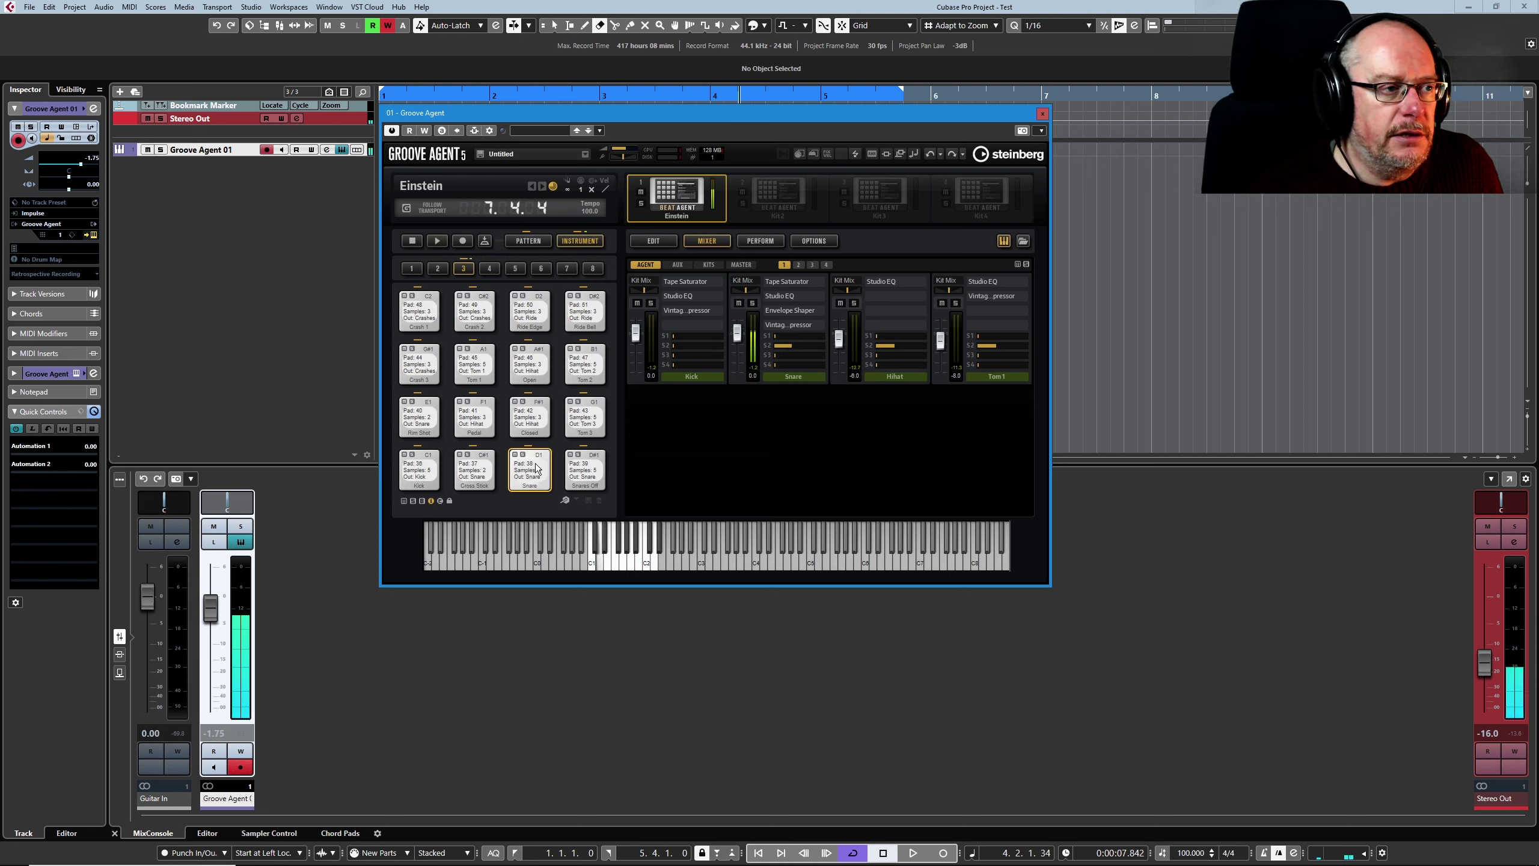
{"action": "left_click", "coordinate": [536, 467]}
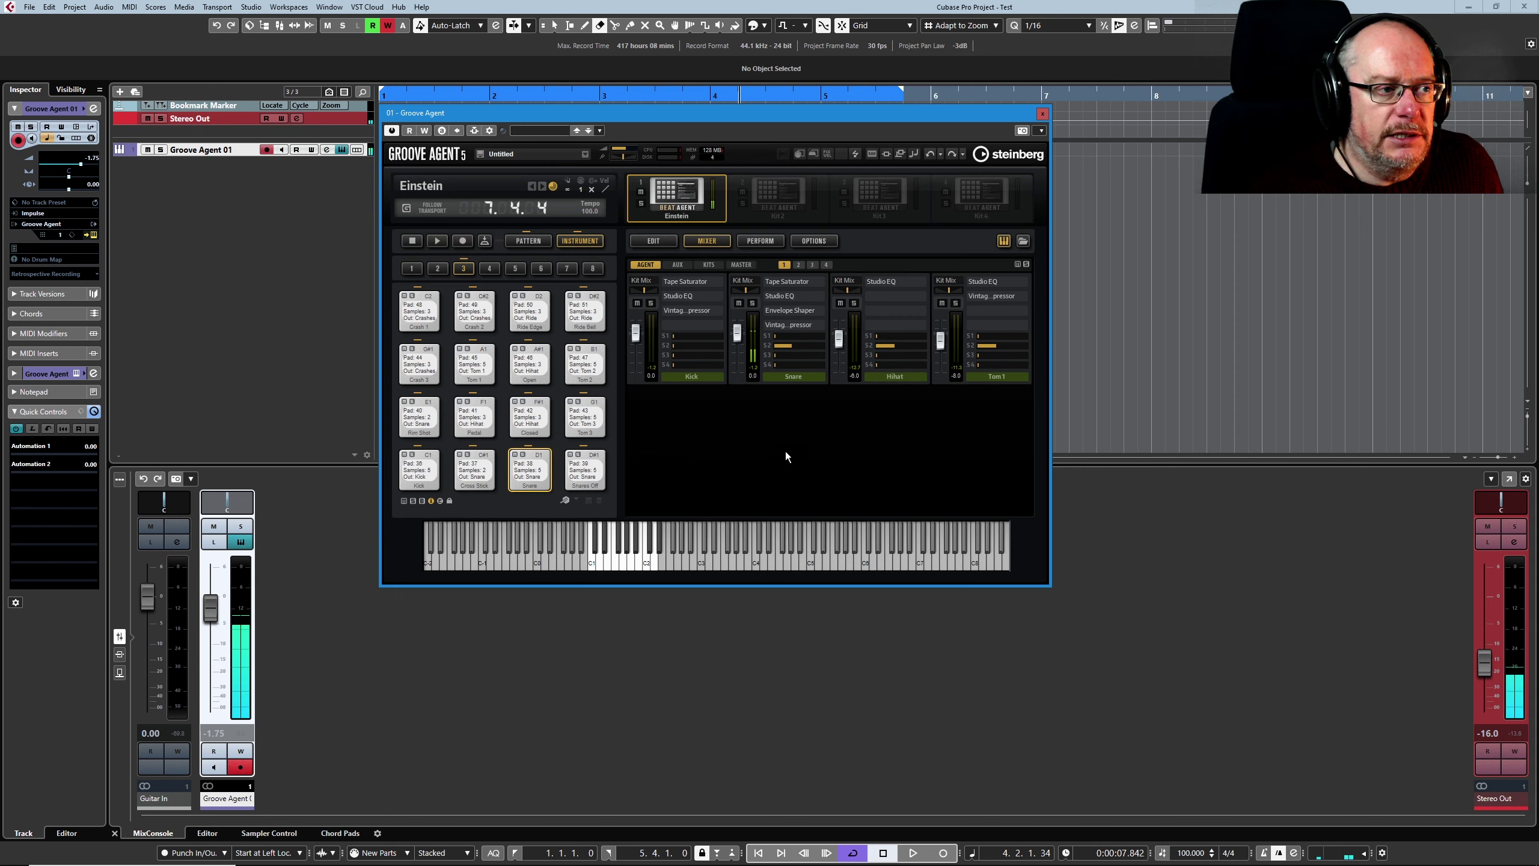
{"action": "left_click", "coordinate": [796, 346]}
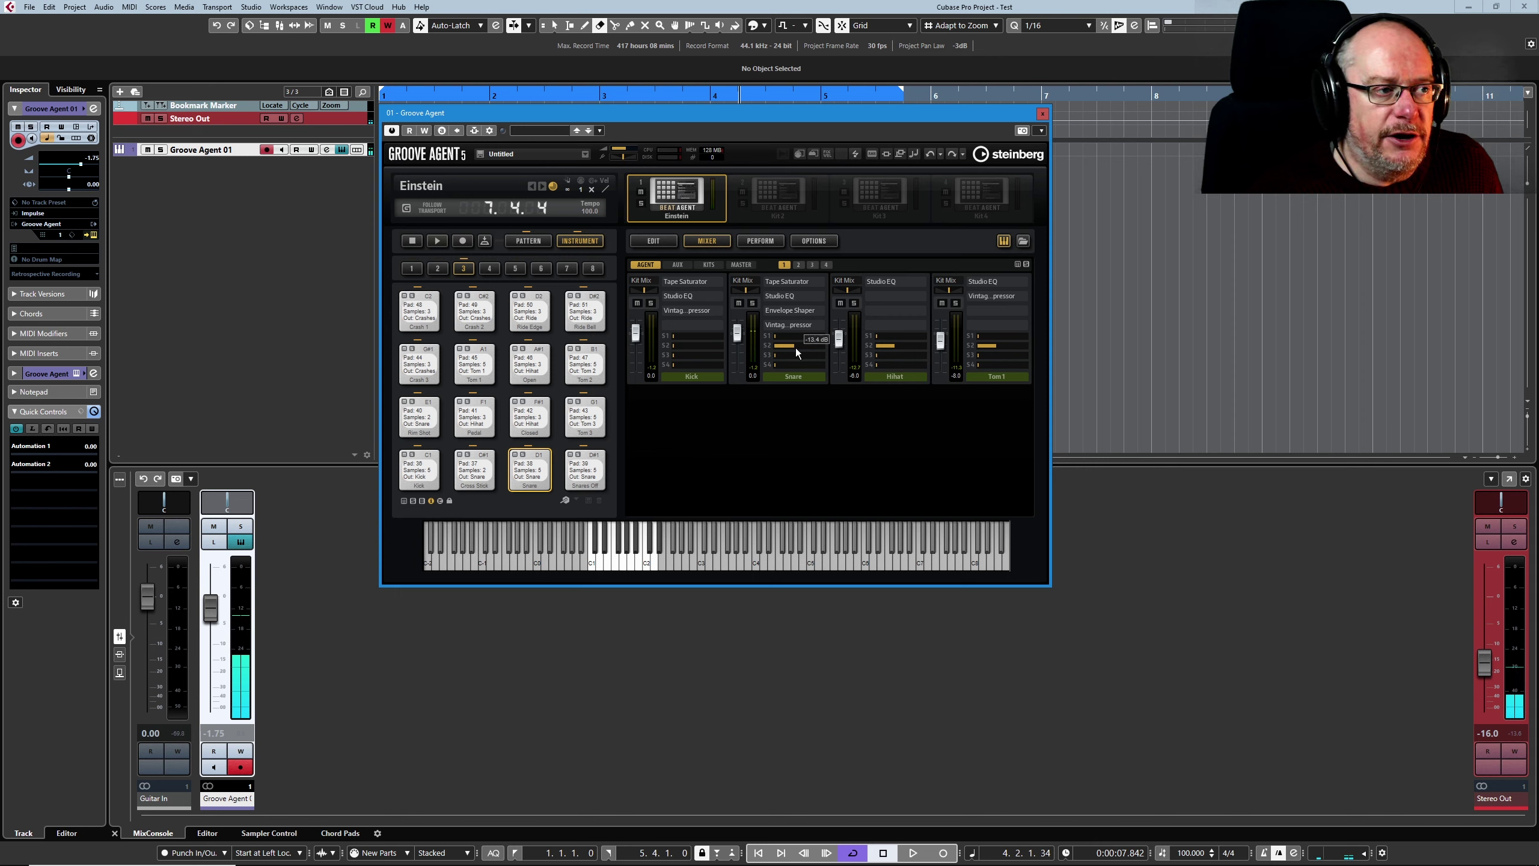
{"action": "left_click", "coordinate": [531, 466]}
{"action": "left_click", "coordinate": [532, 466]}
{"action": "left_click", "coordinate": [531, 466]}
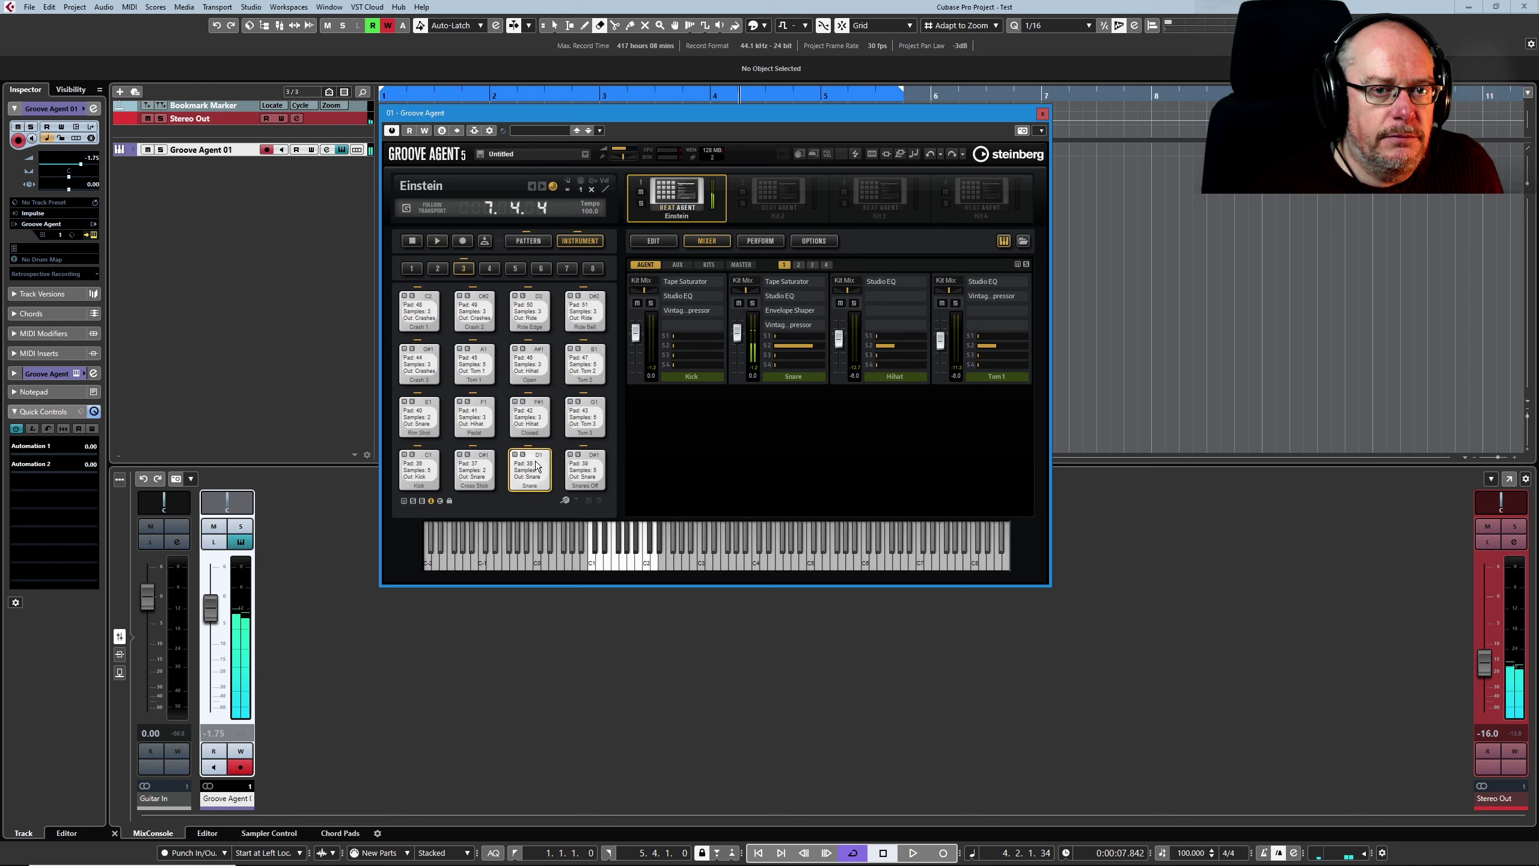
- Lower the Snare S2 send back to the Hihat and Tom 1 send level
{"action": "left_click", "coordinate": [791, 345]}
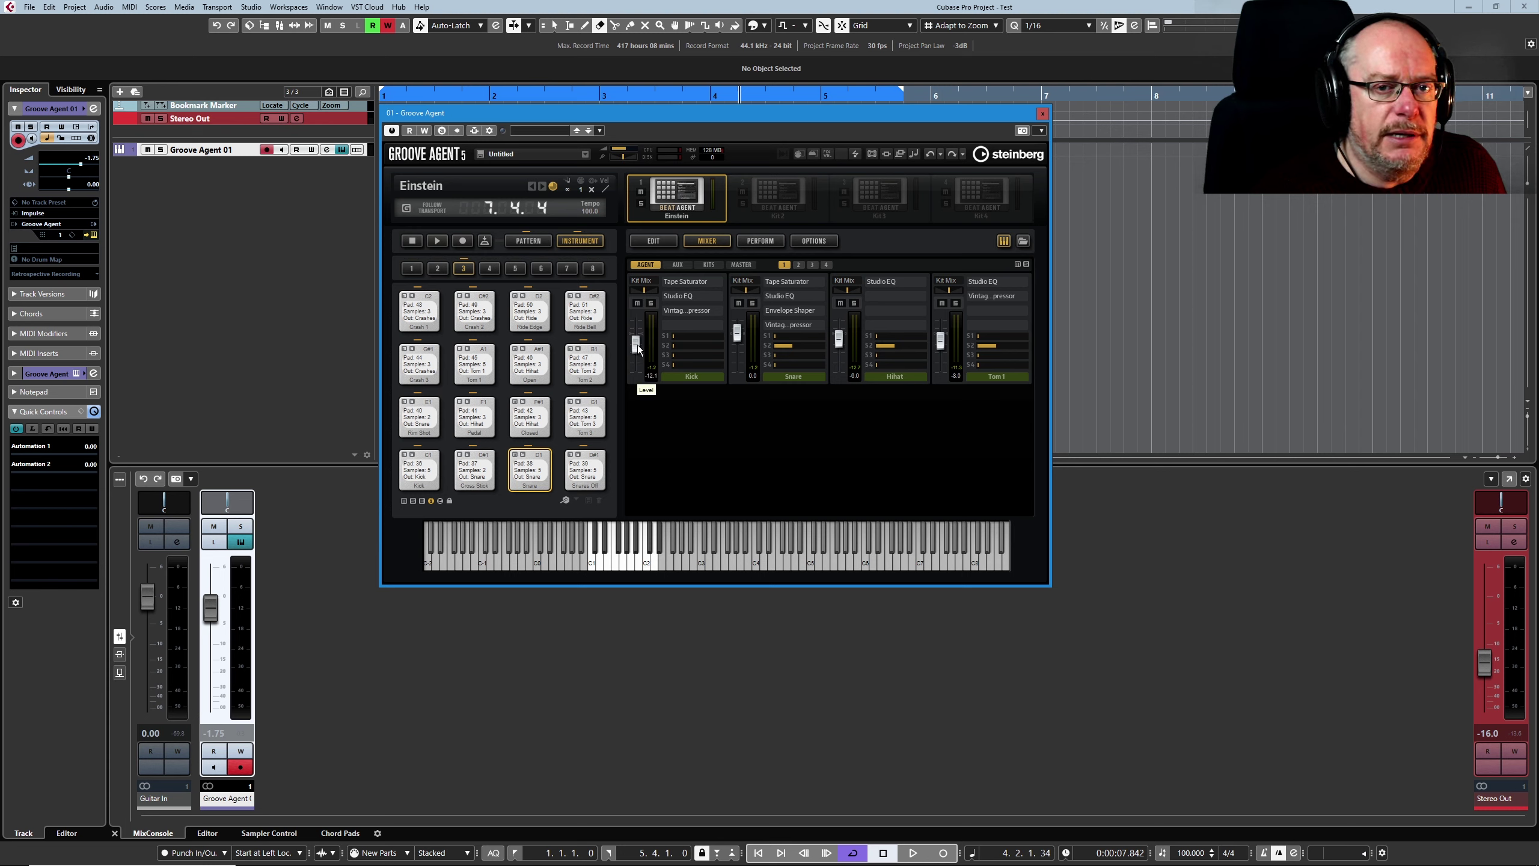
- Set the Kick channel level to -1.2 and switch the mixer to the KITS channels
{"action": "left_click_drag", "start_coordinate": [640, 338], "coordinate": [640, 335]}
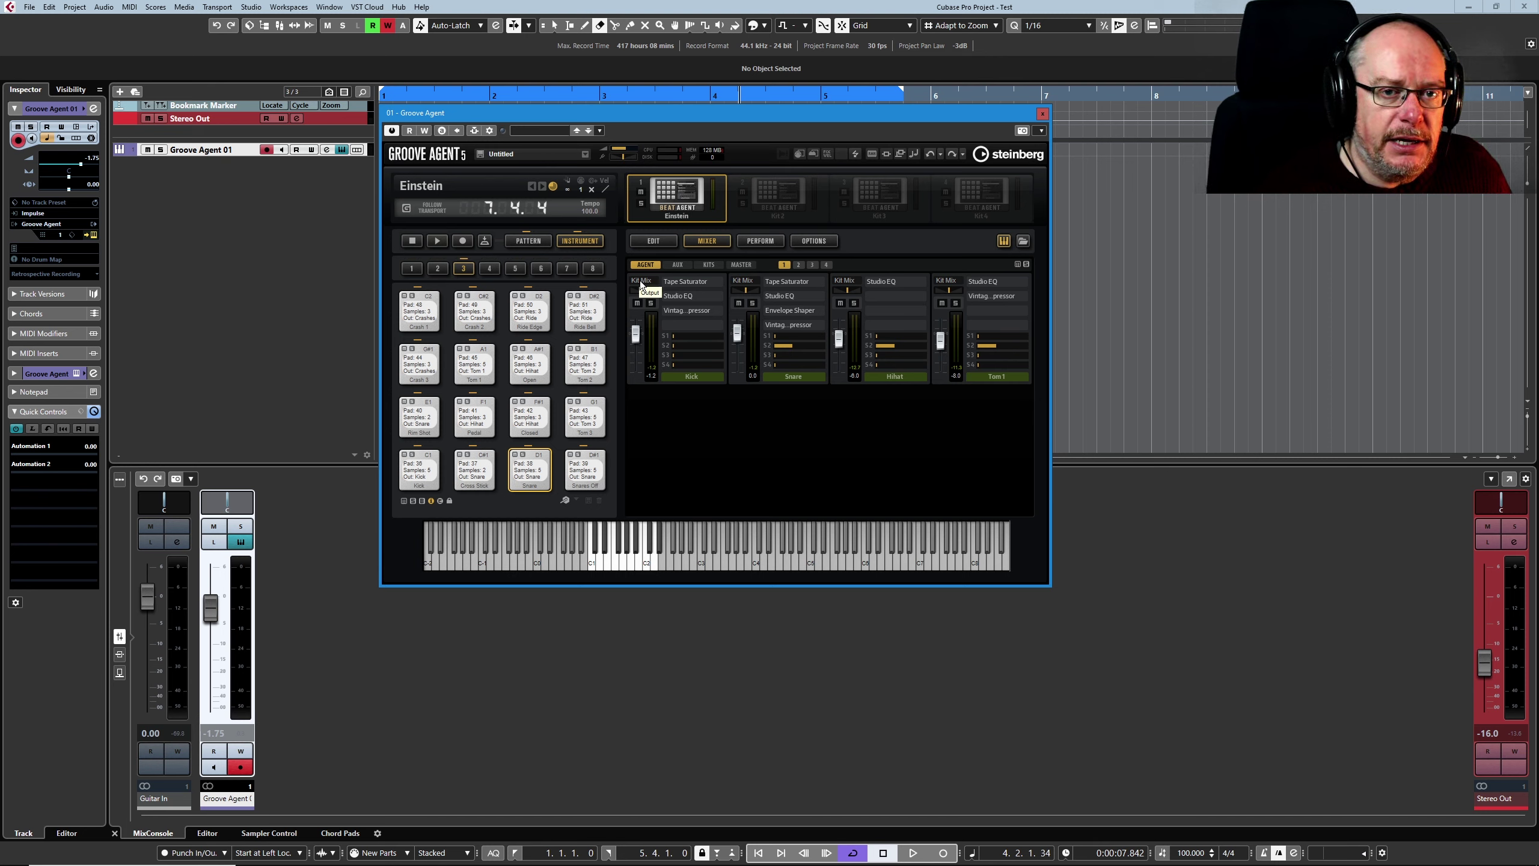
{"action": "left_click", "coordinate": [713, 267]}
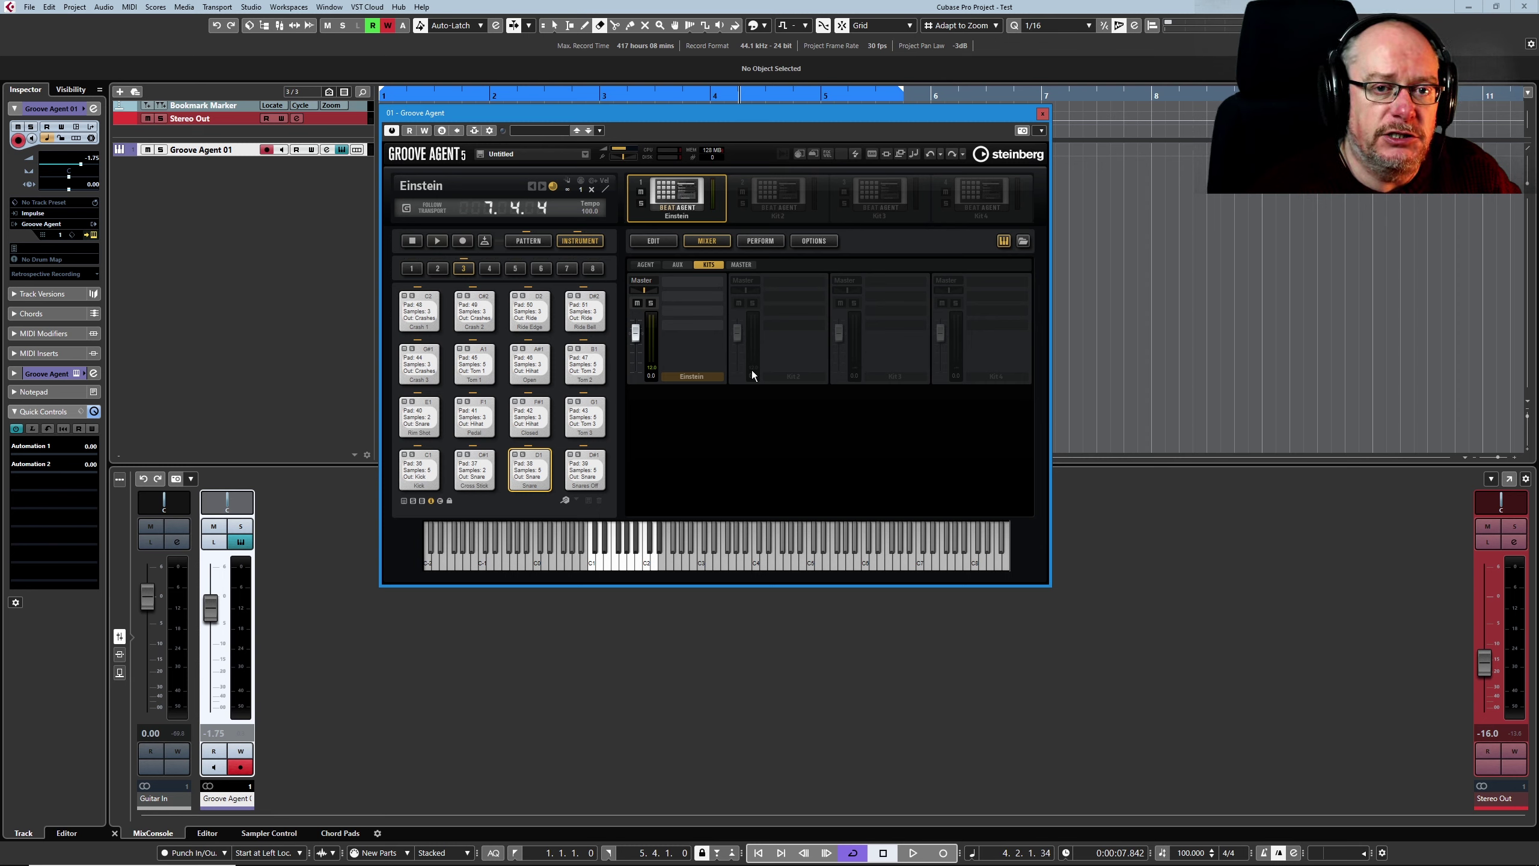
- Play the kit briefly, load Dusty Elephants into Kit 2, then Reset Agent to empty it
{"action": "left_click", "coordinate": [436, 240]}
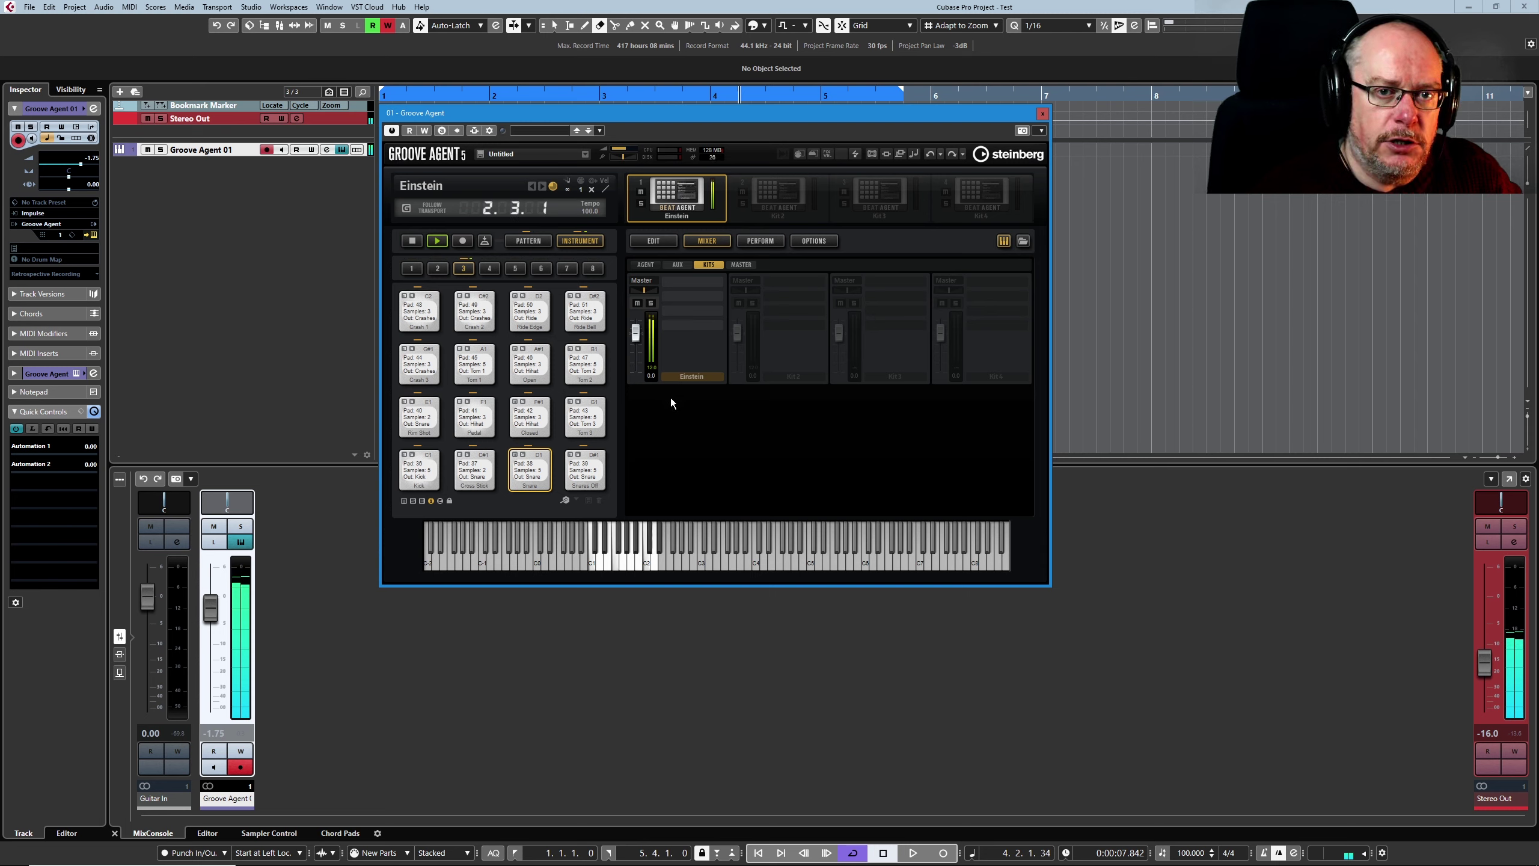
{"action": "left_click", "coordinate": [416, 243]}
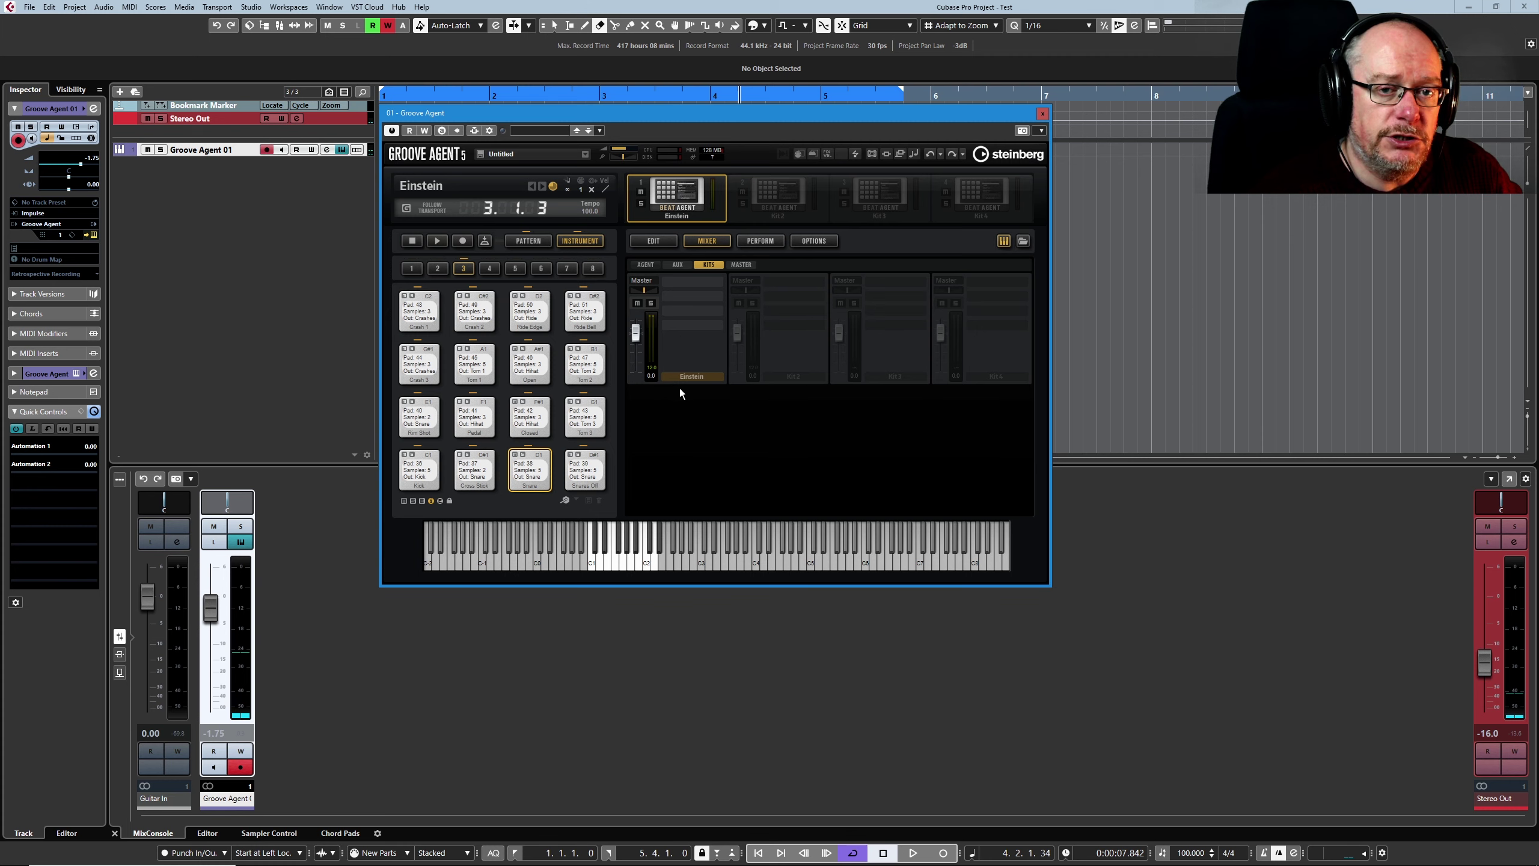
{"action": "right_click", "coordinate": [785, 197]}
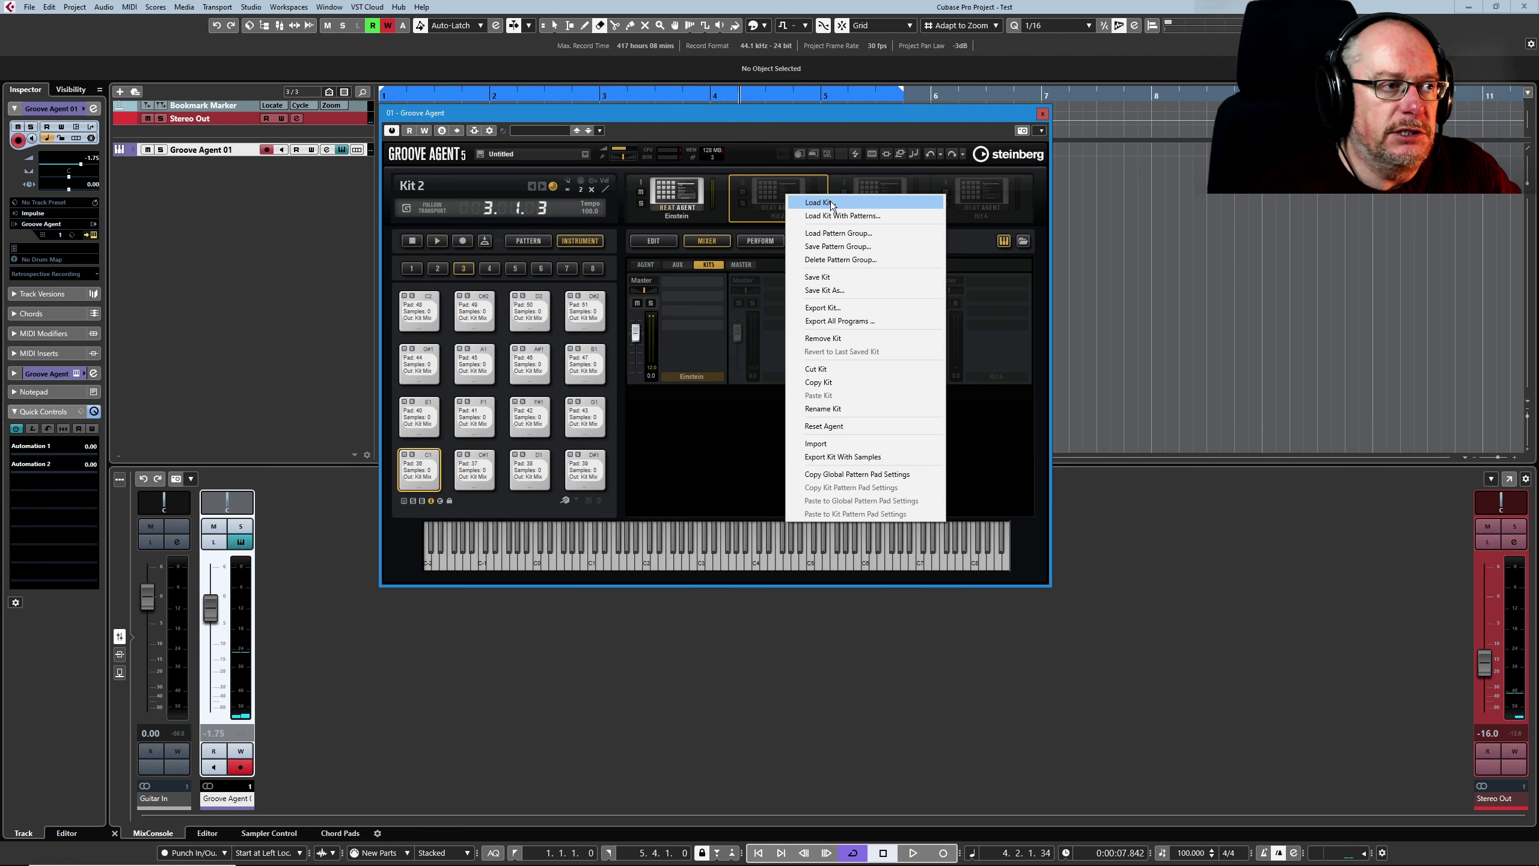
{"action": "left_click", "coordinate": [830, 200]}
{"action": "left_click", "coordinate": [486, 529]}
{"action": "left_click", "coordinate": [482, 487]}
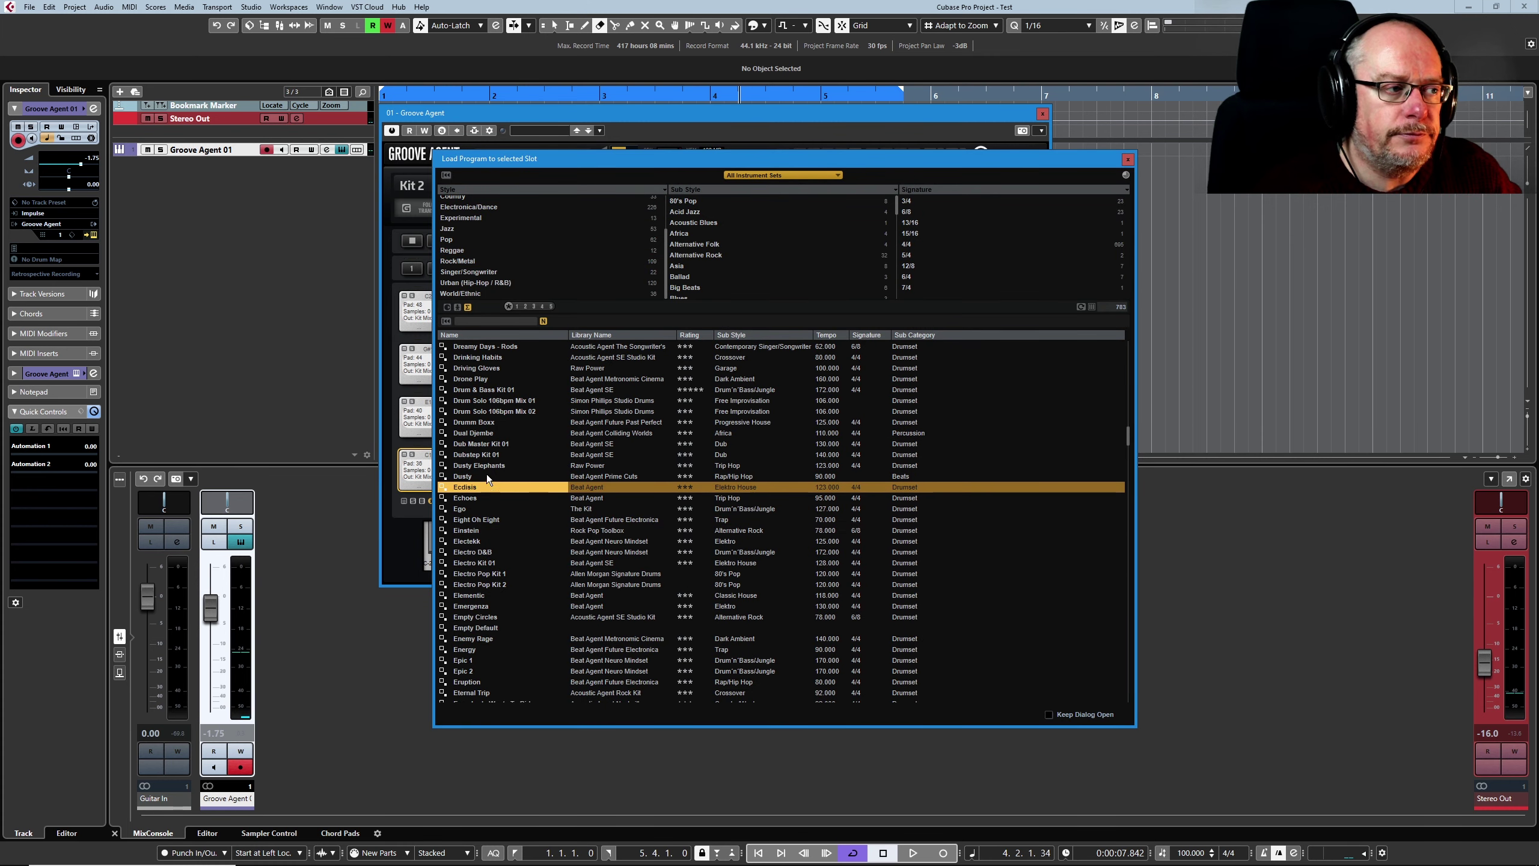
{"action": "double_click", "coordinate": [486, 465]}
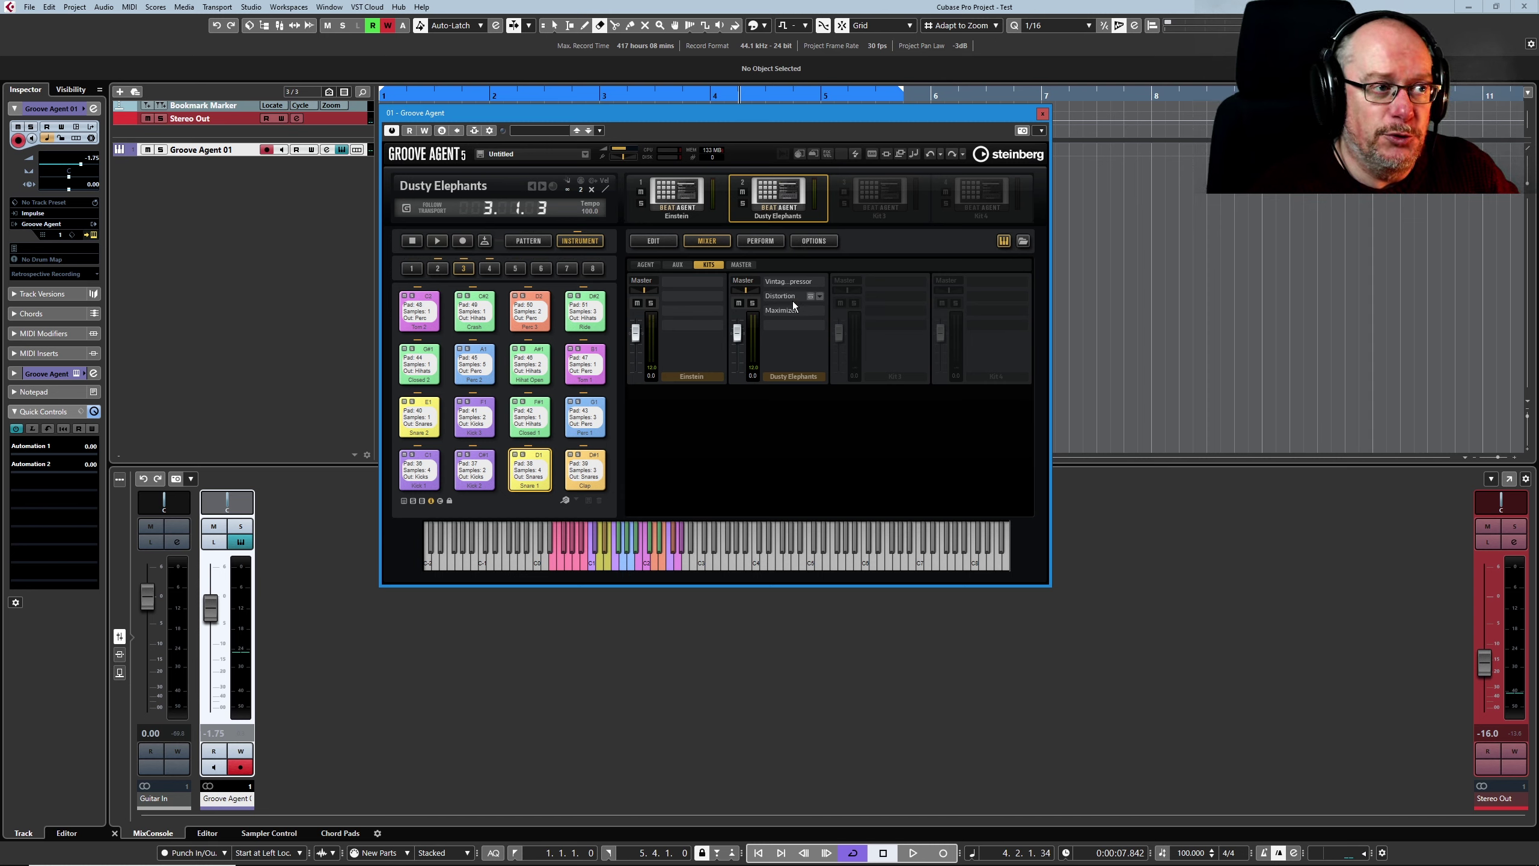
{"action": "right_click", "coordinate": [785, 194]}
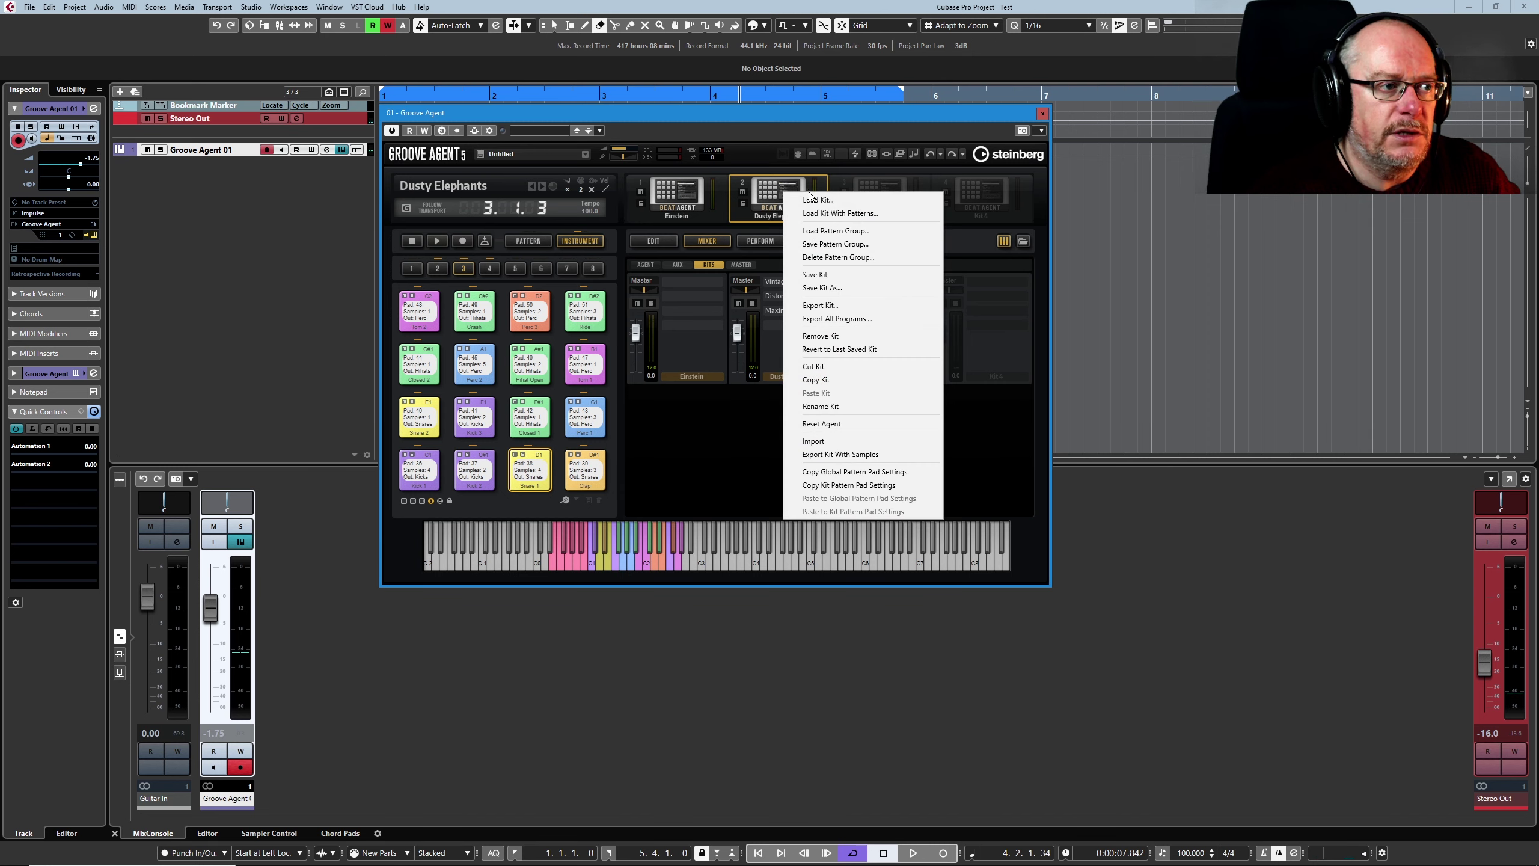
{"action": "left_click", "coordinate": [832, 423]}
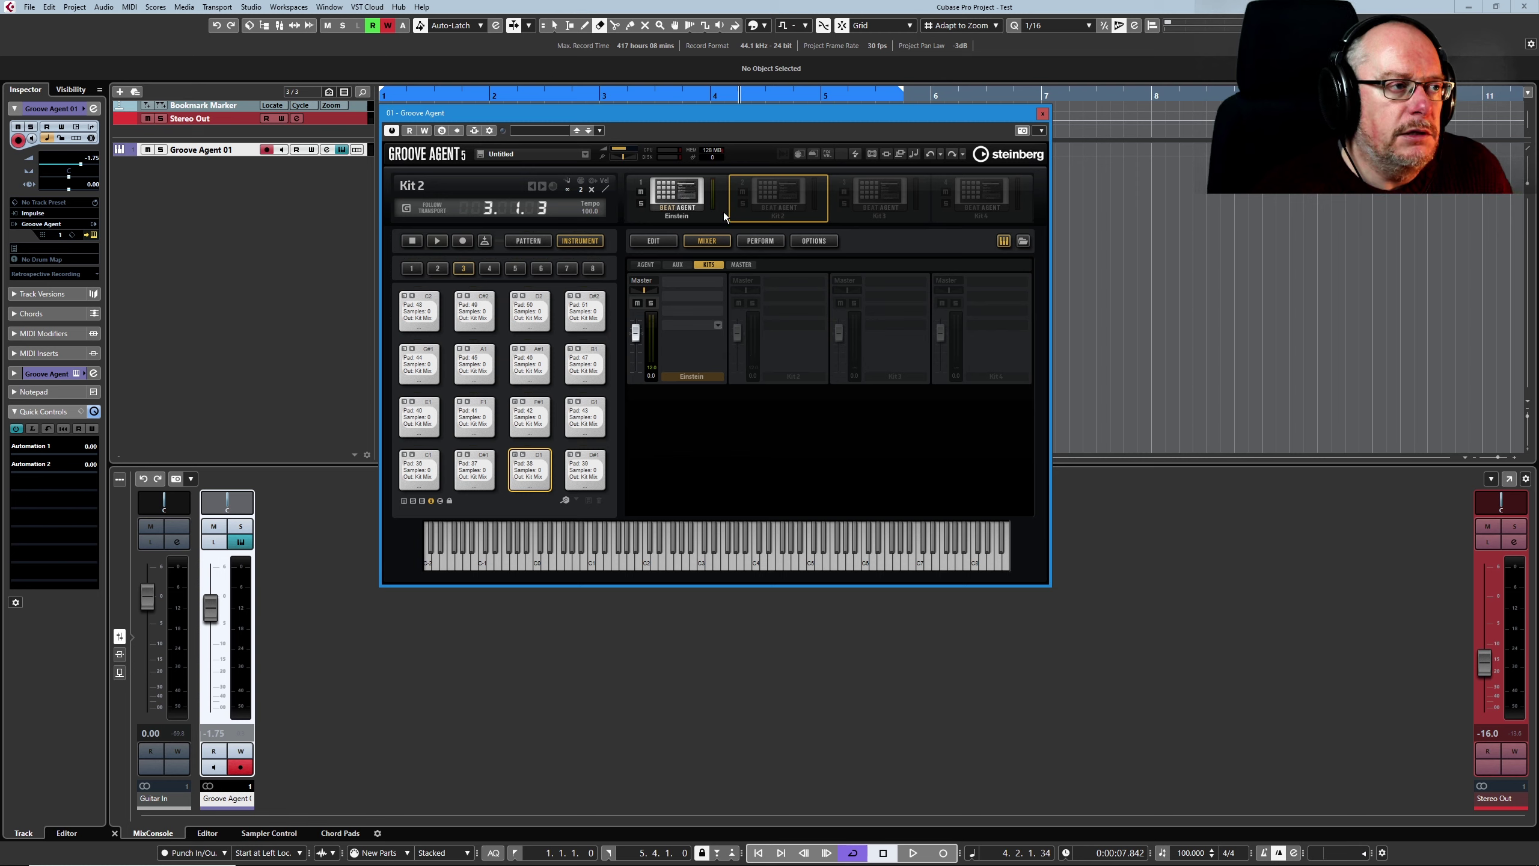
- Select the Einstein kit, check its MASTER mixer channel, then return to the AGENT channels
{"action": "left_click", "coordinate": [684, 194]}
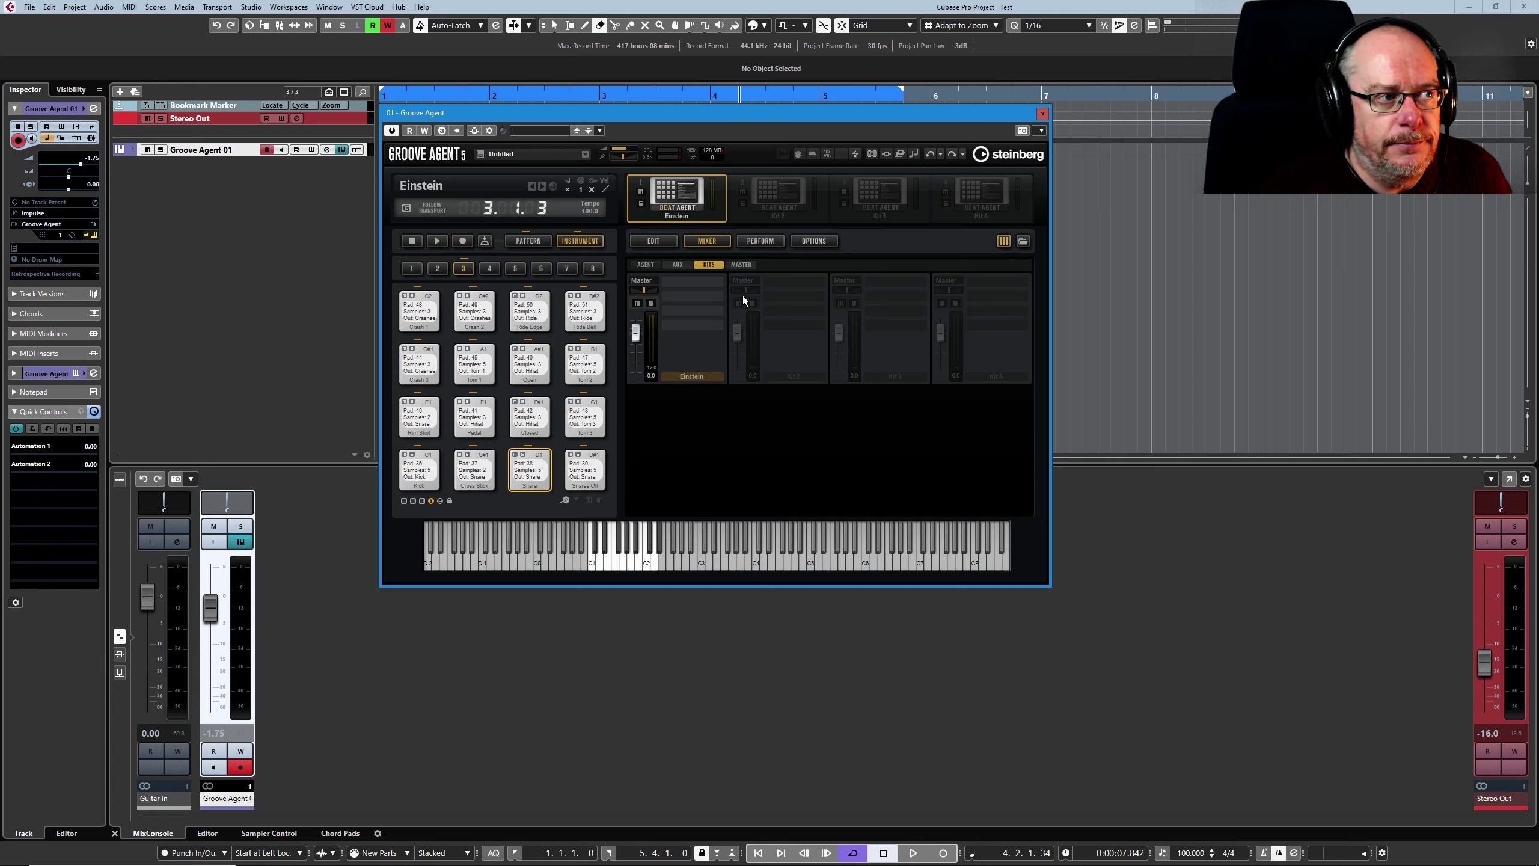
{"action": "left_click", "coordinate": [742, 264]}
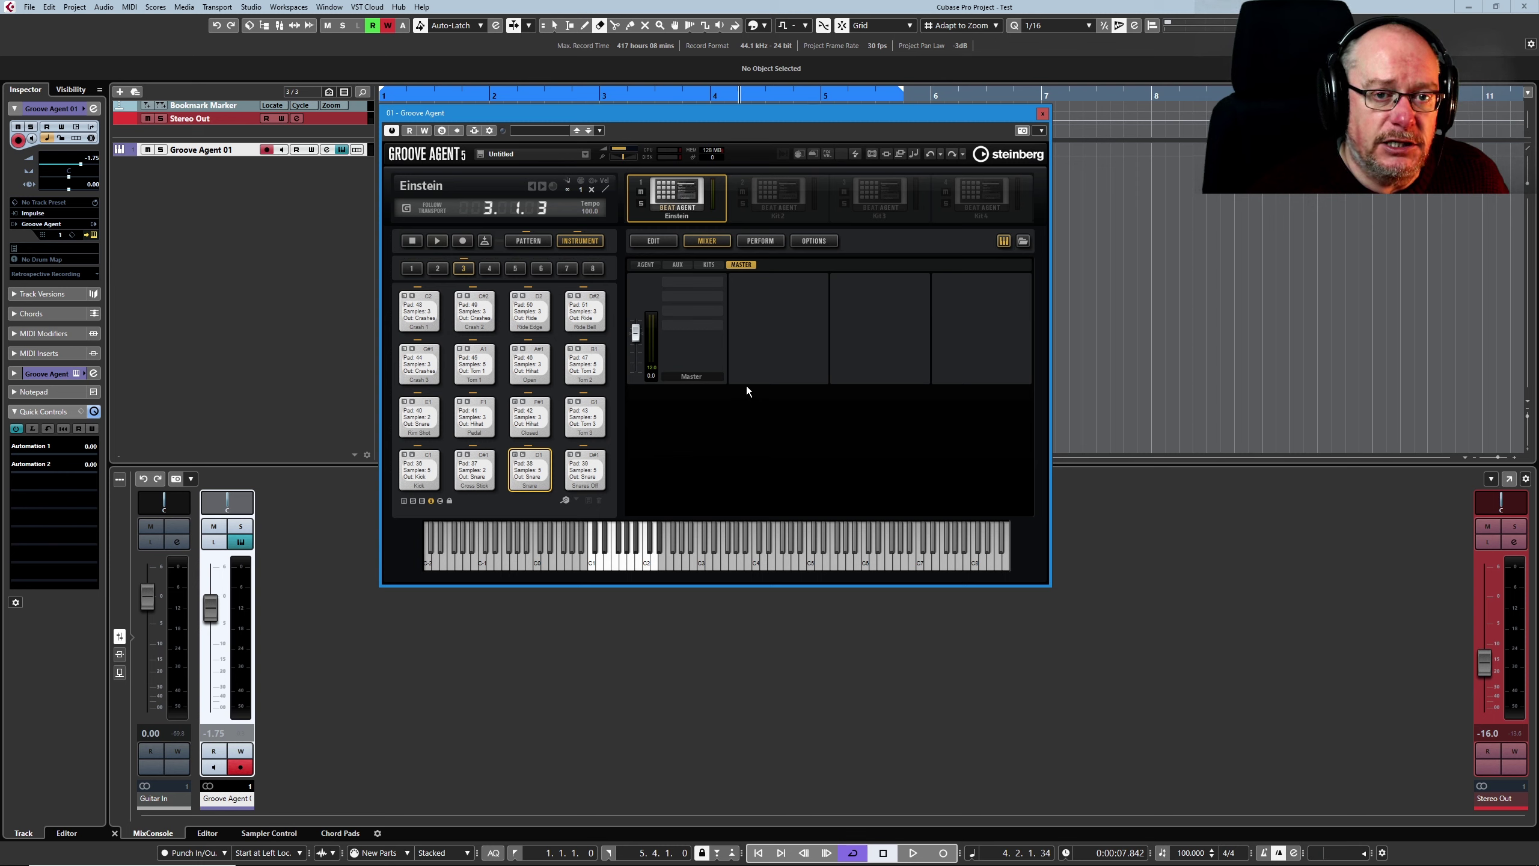
{"action": "left_click", "coordinate": [646, 264]}
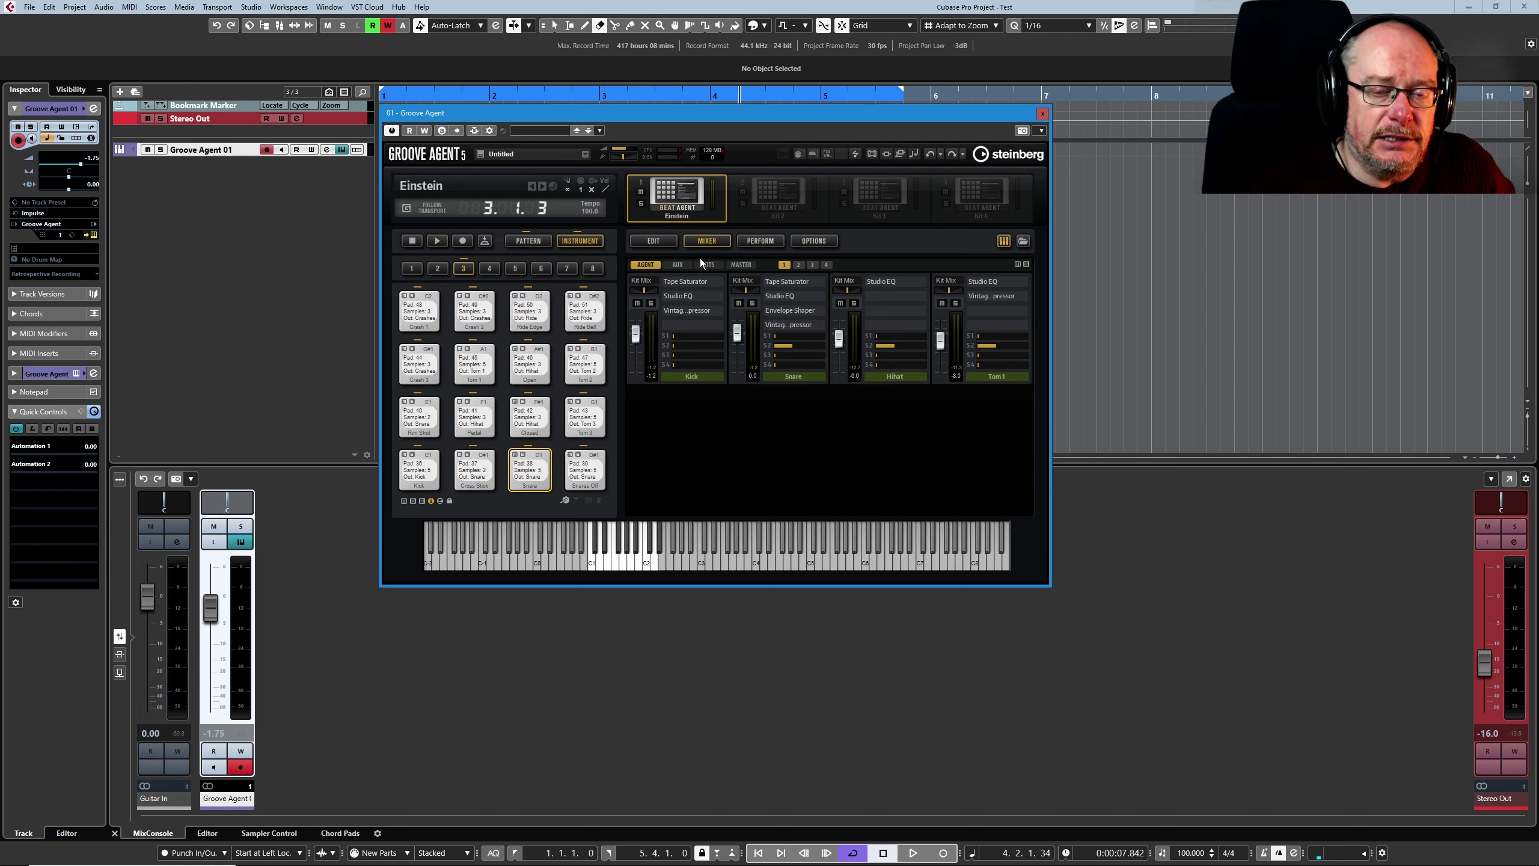
{"action": "right_click", "coordinate": [521, 474]}
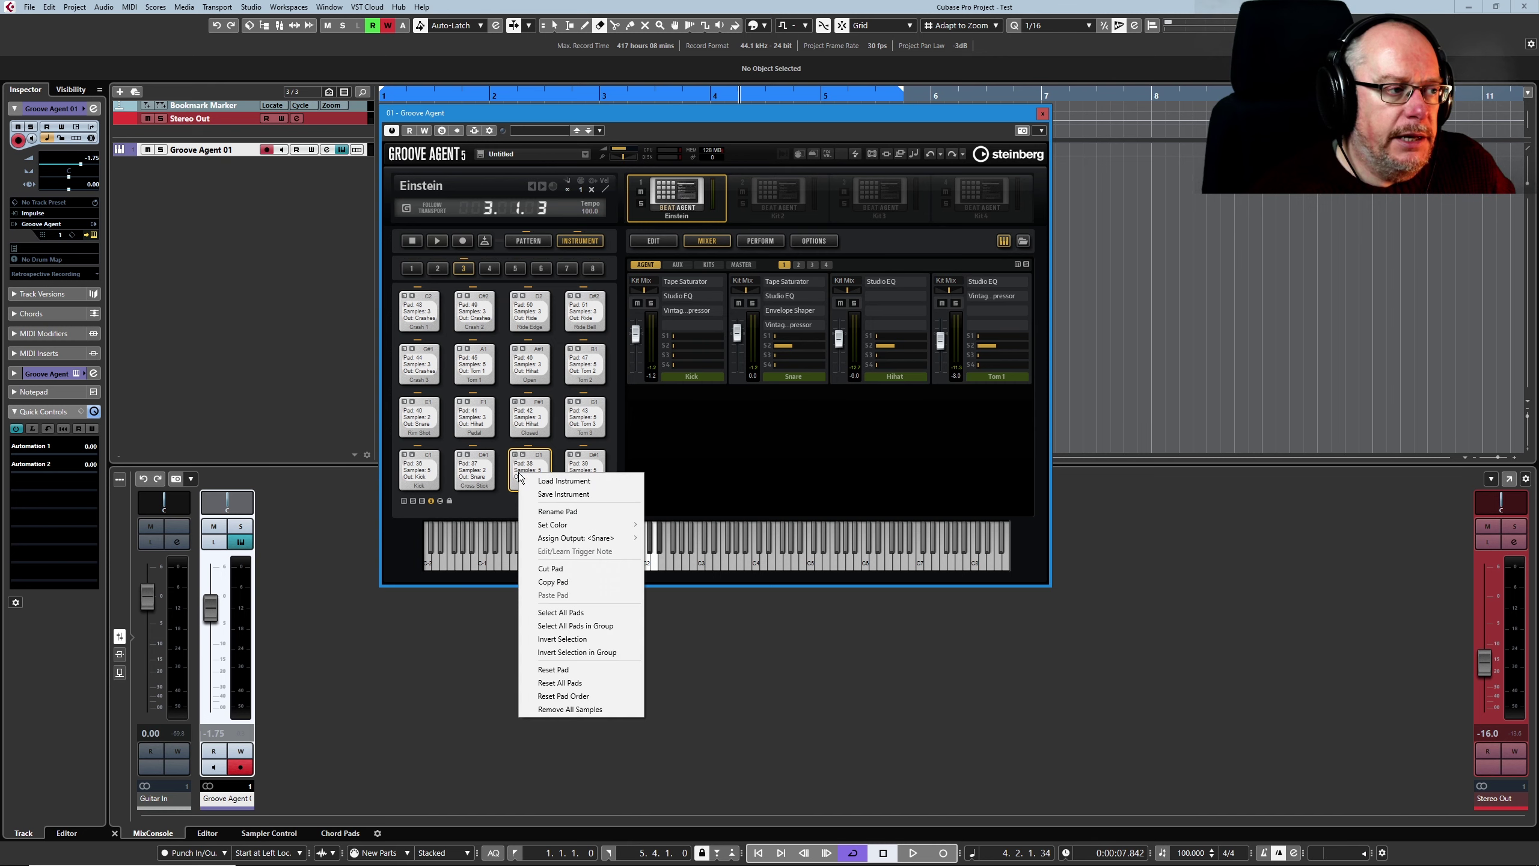
{"action": "mouse_move", "coordinate": [580, 540]}
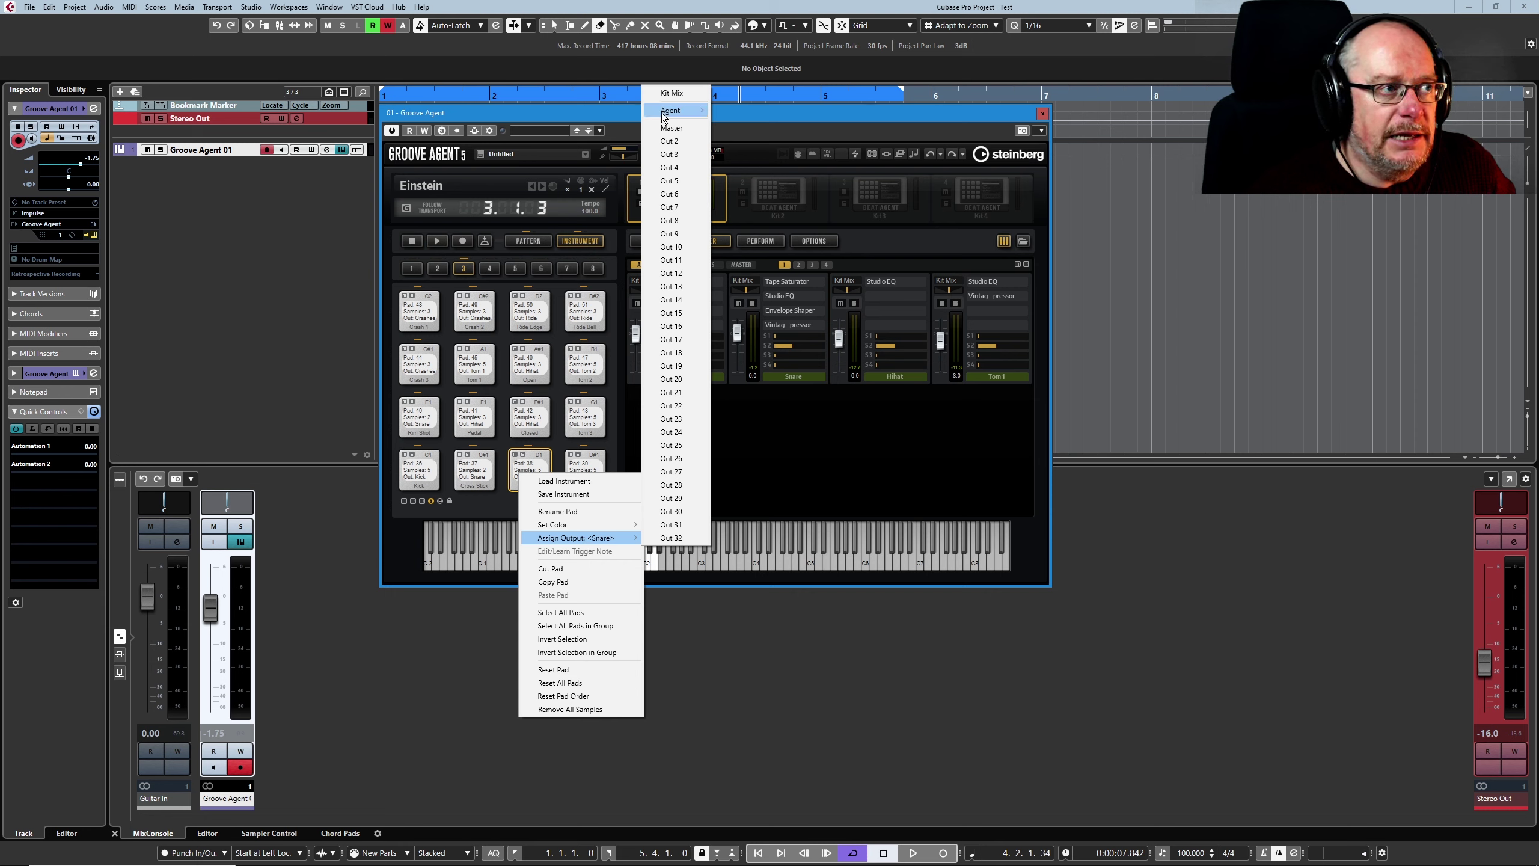
{"action": "mouse_move", "coordinate": [668, 115]}
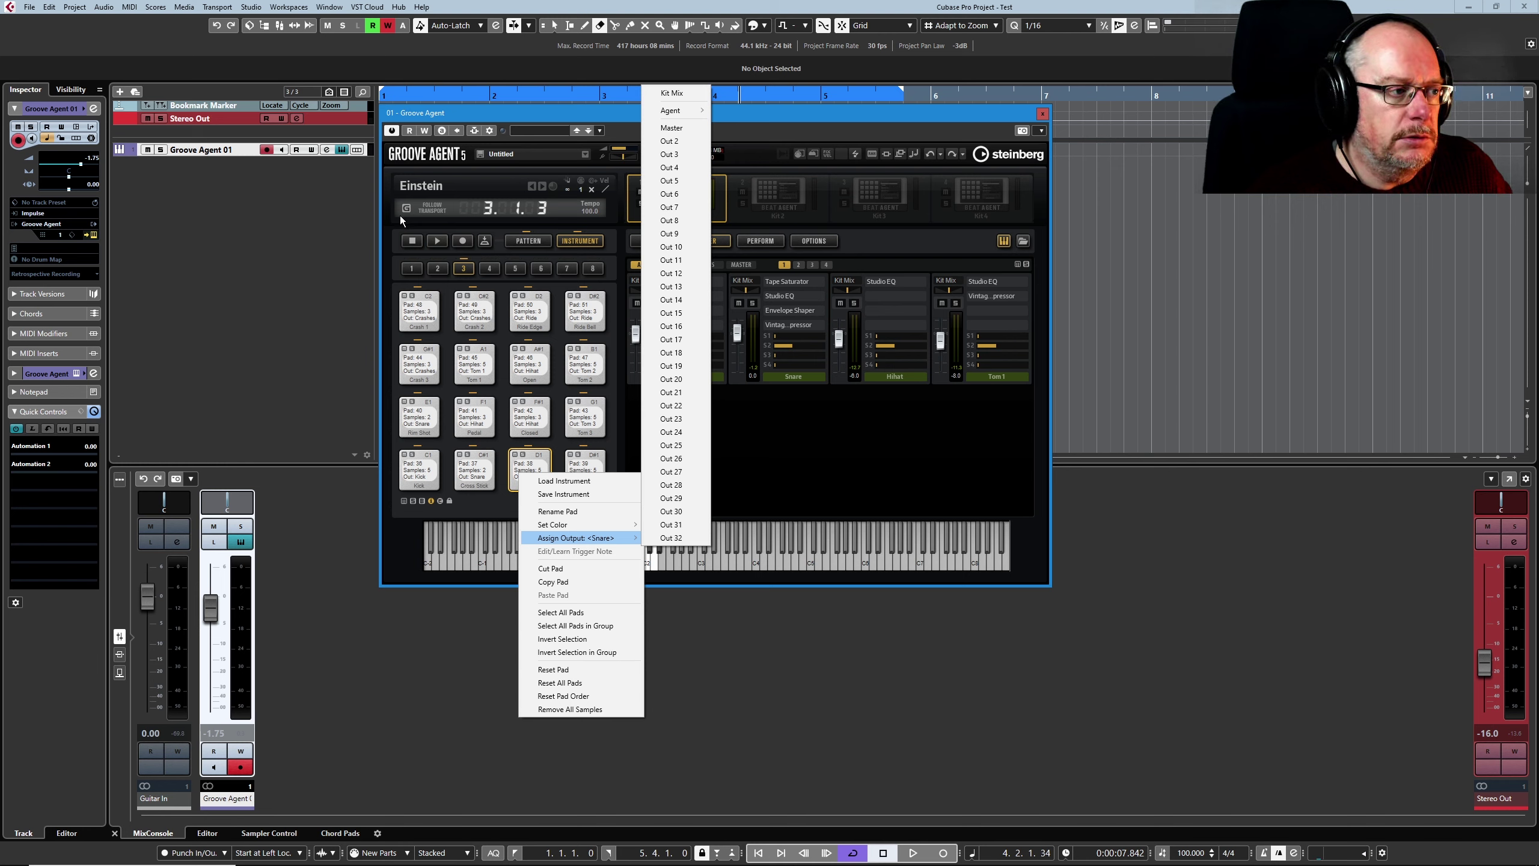
{"action": "left_click", "coordinate": [801, 426]}
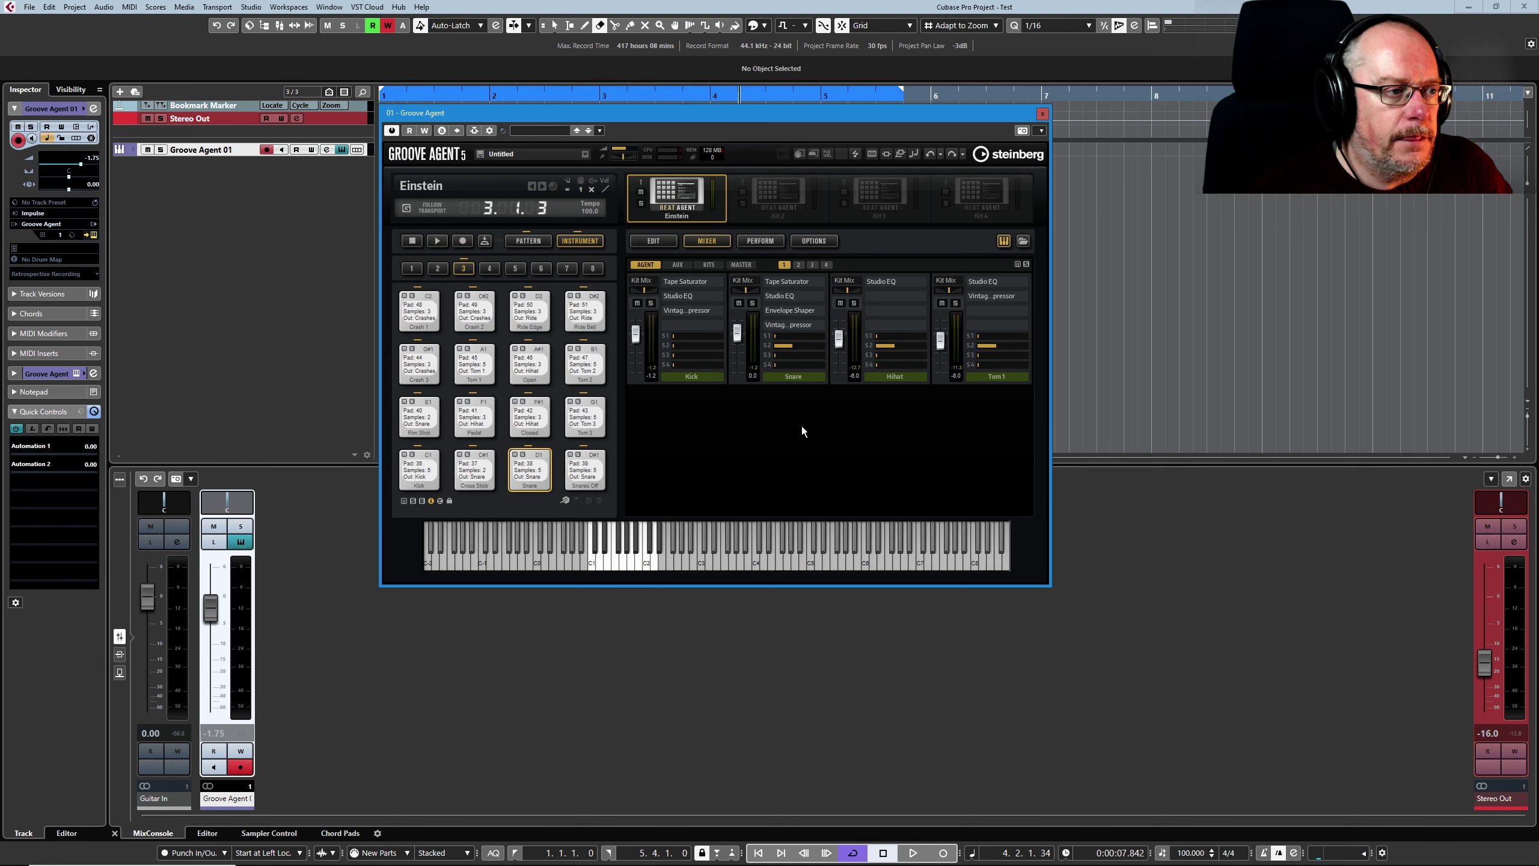
- Assign Kick to Out 2, Cross Stick to Out 3 and Snare to Out 4
{"action": "right_click", "coordinate": [417, 469]}
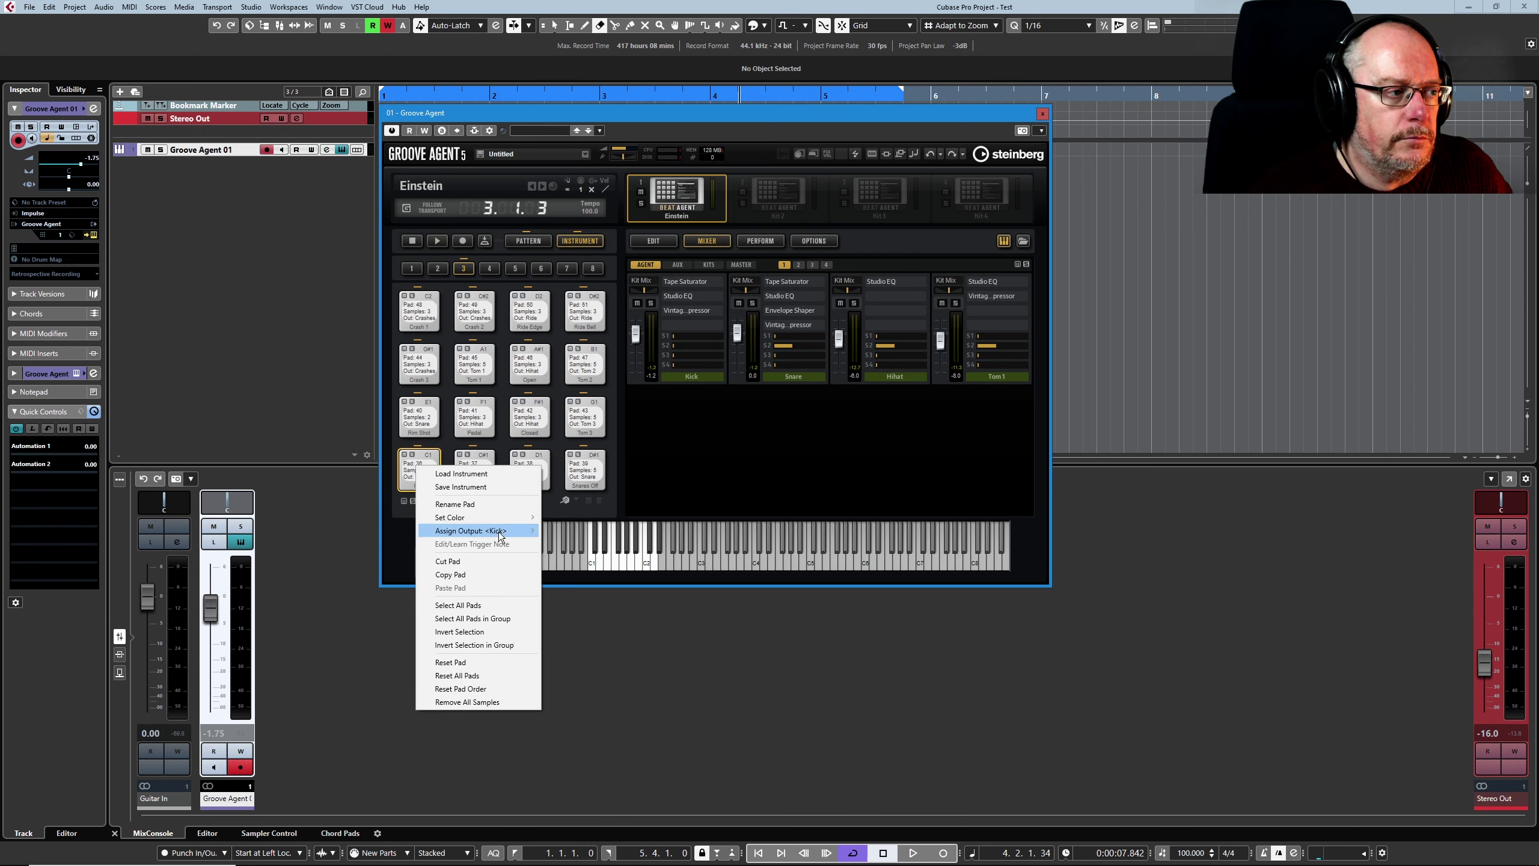
{"action": "mouse_move", "coordinate": [498, 534]}
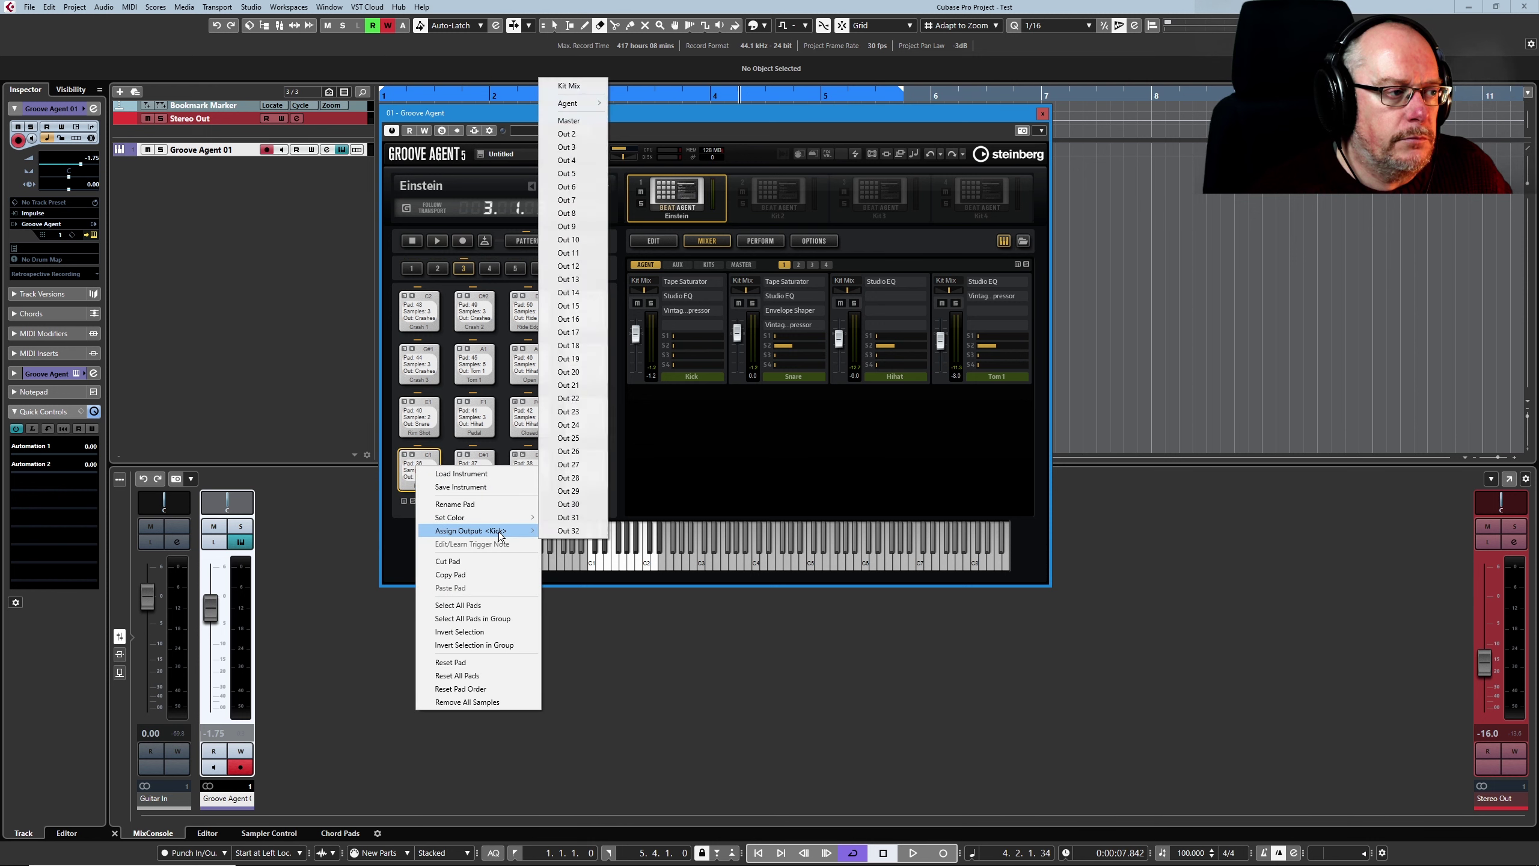
{"action": "left_click", "coordinate": [571, 137]}
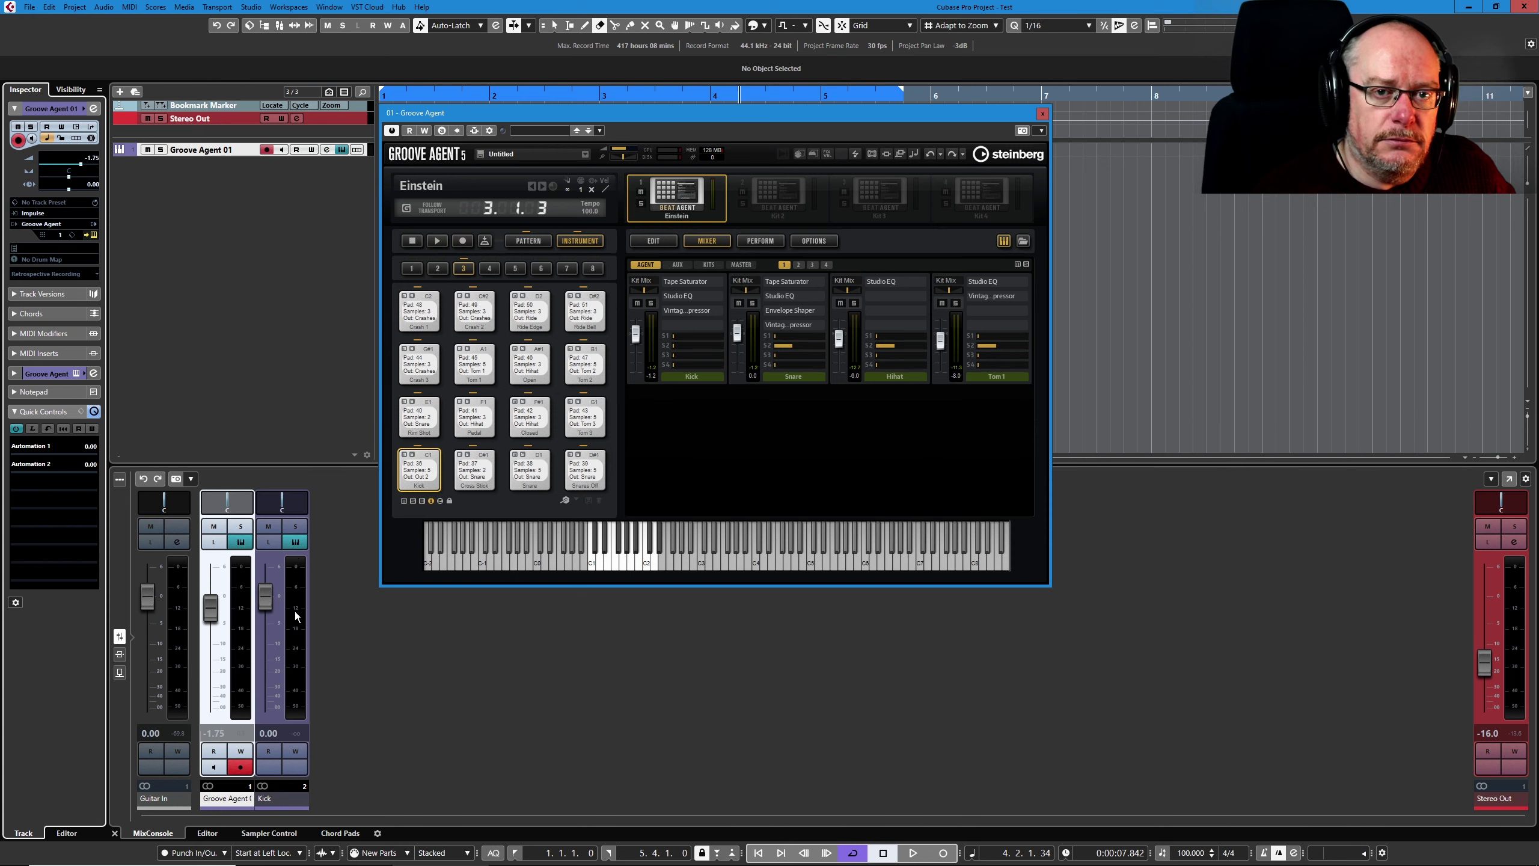
{"action": "right_click", "coordinate": [466, 474]}
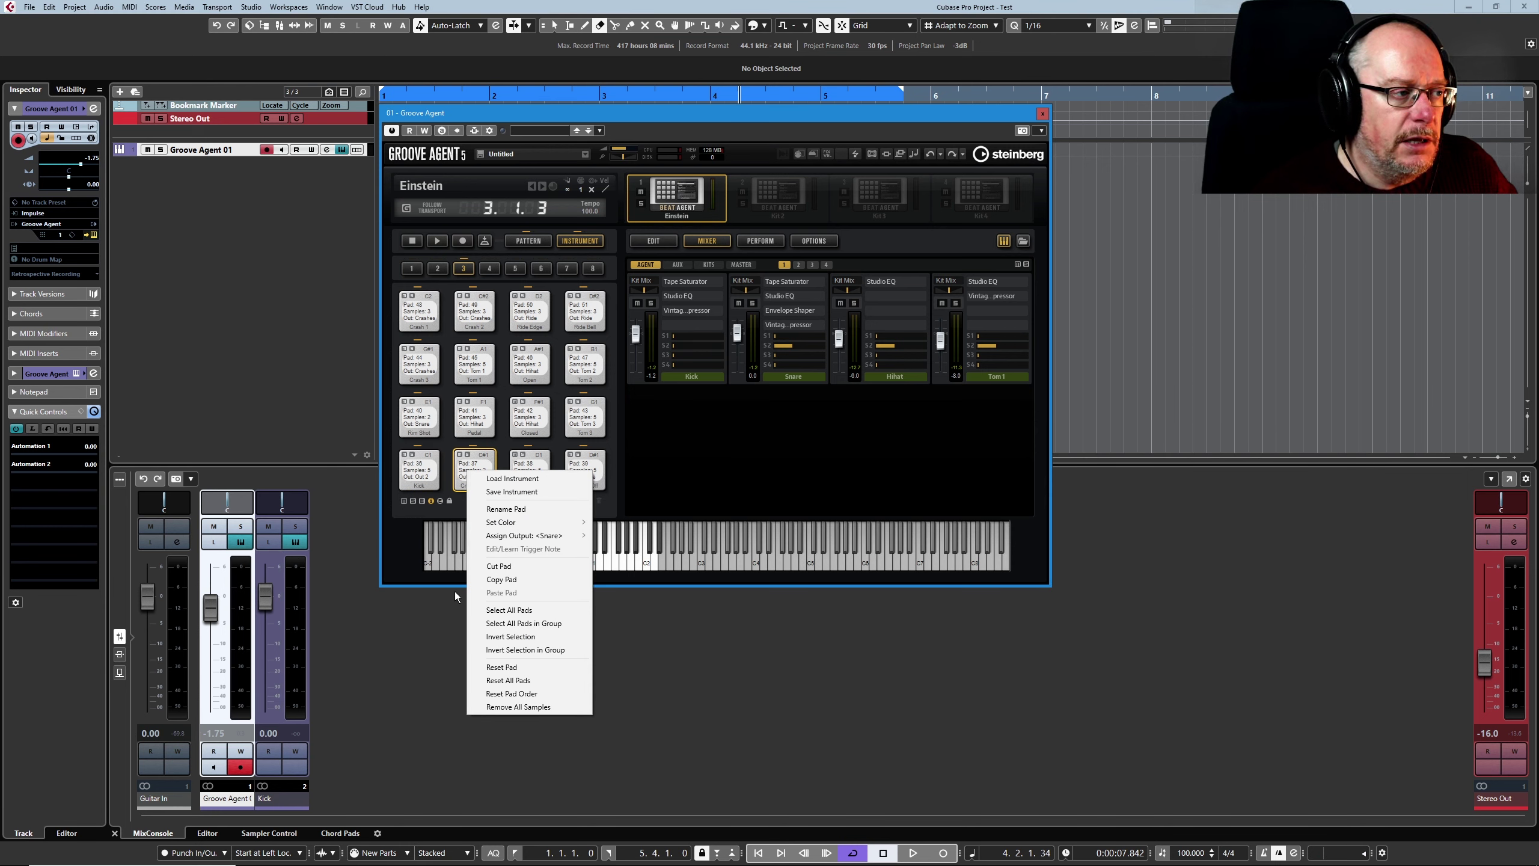
{"action": "key", "text": "Escape"}
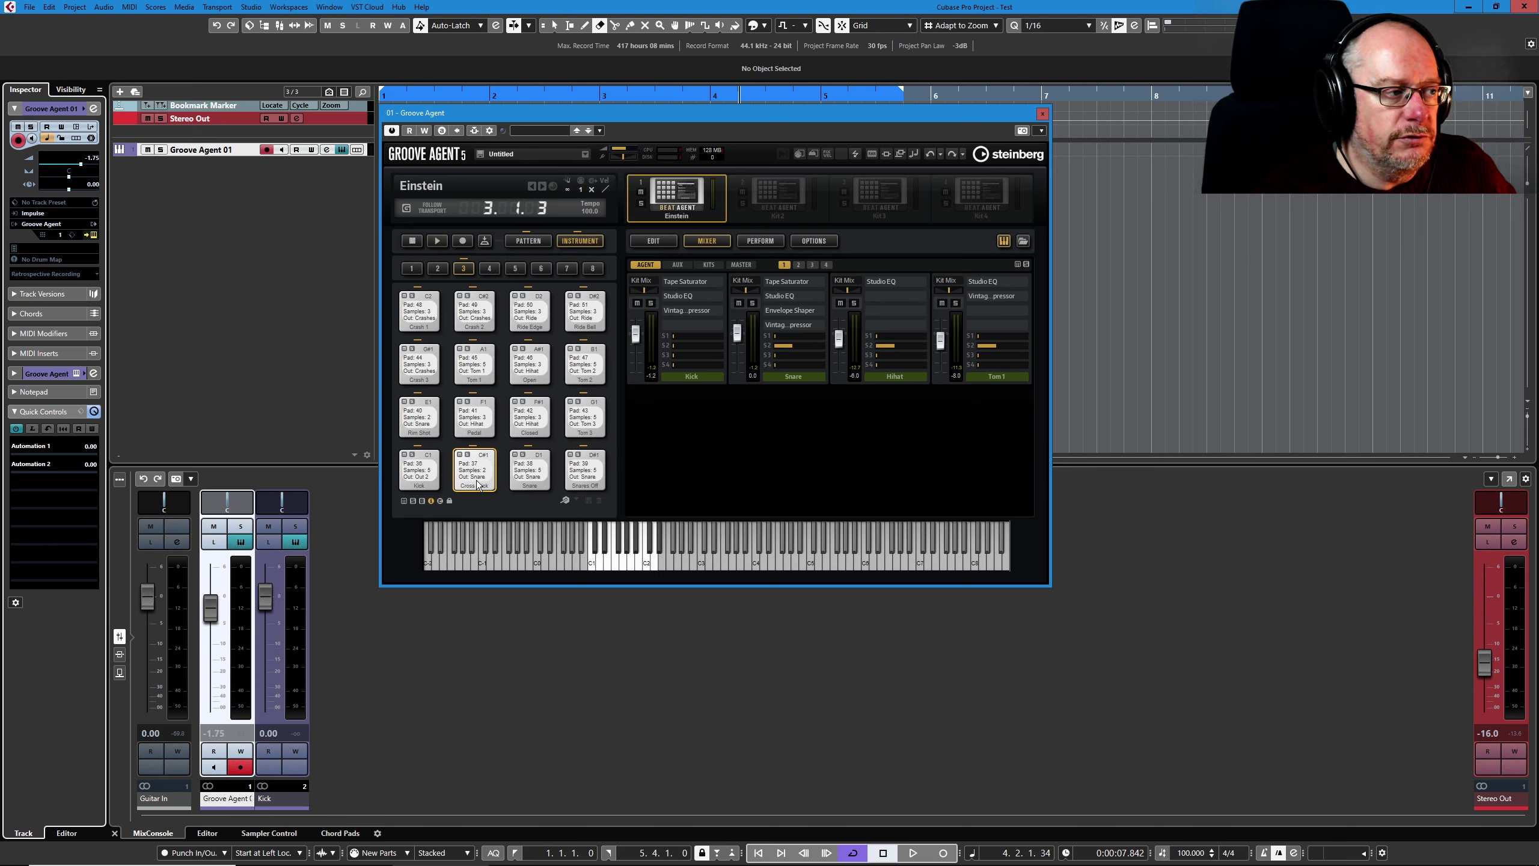
{"action": "right_click", "coordinate": [479, 468]}
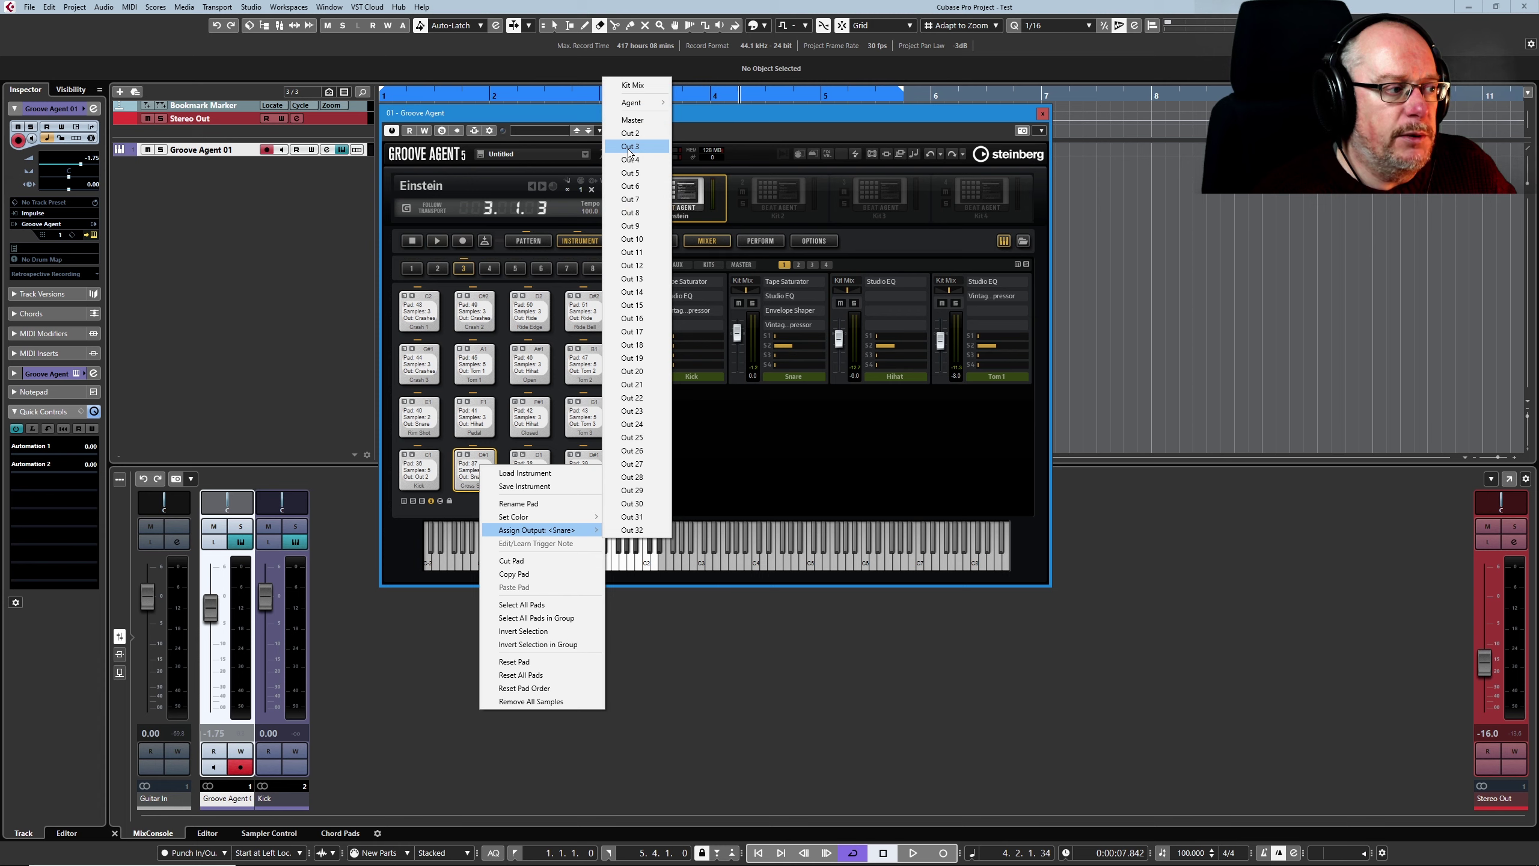
{"action": "left_click", "coordinate": [629, 148]}
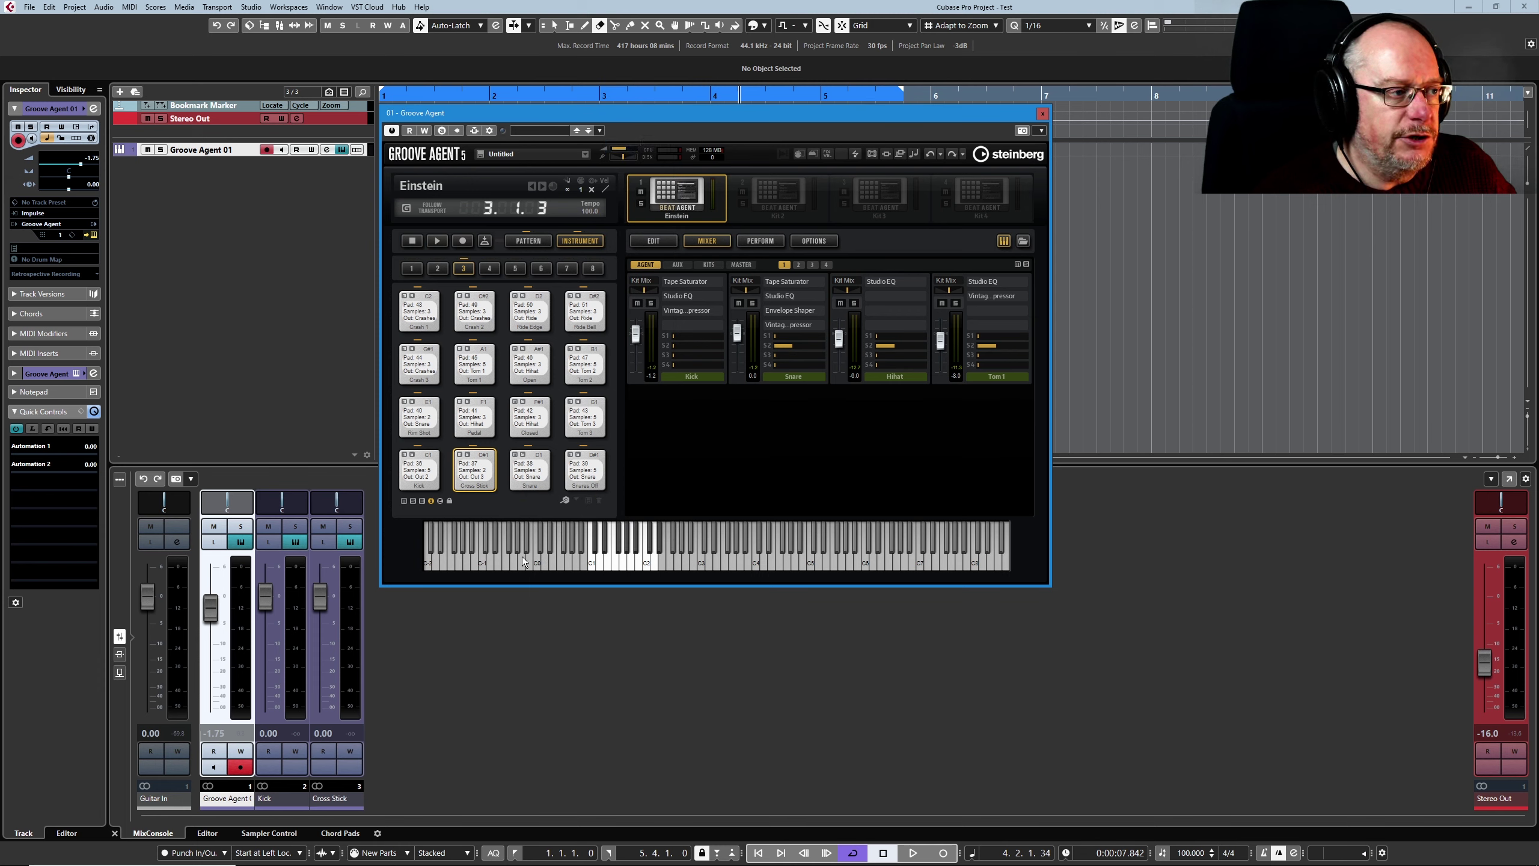
{"action": "right_click", "coordinate": [532, 473]}
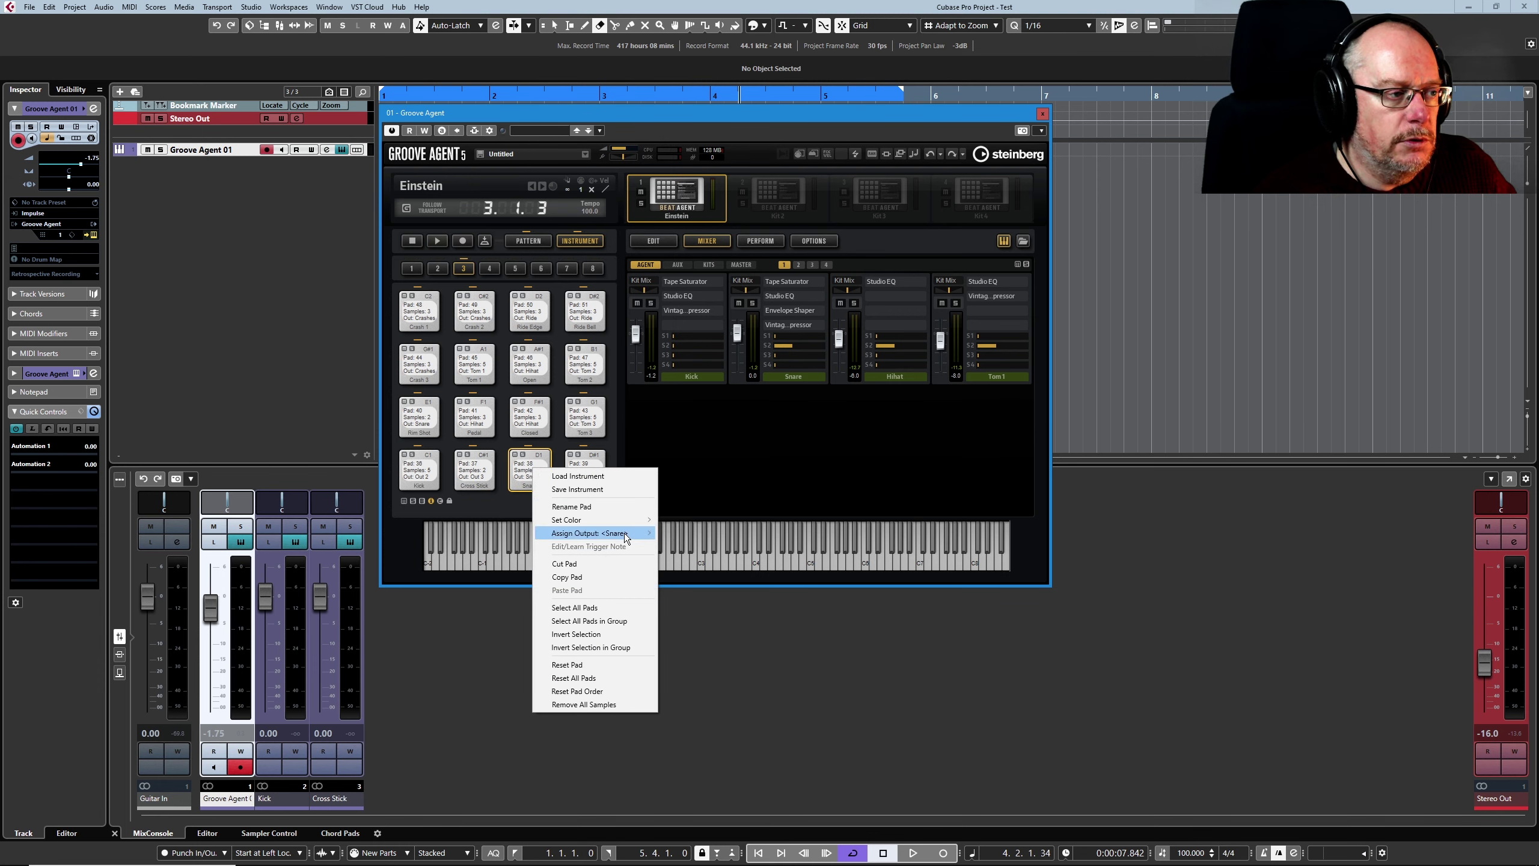
{"action": "mouse_move", "coordinate": [624, 532]}
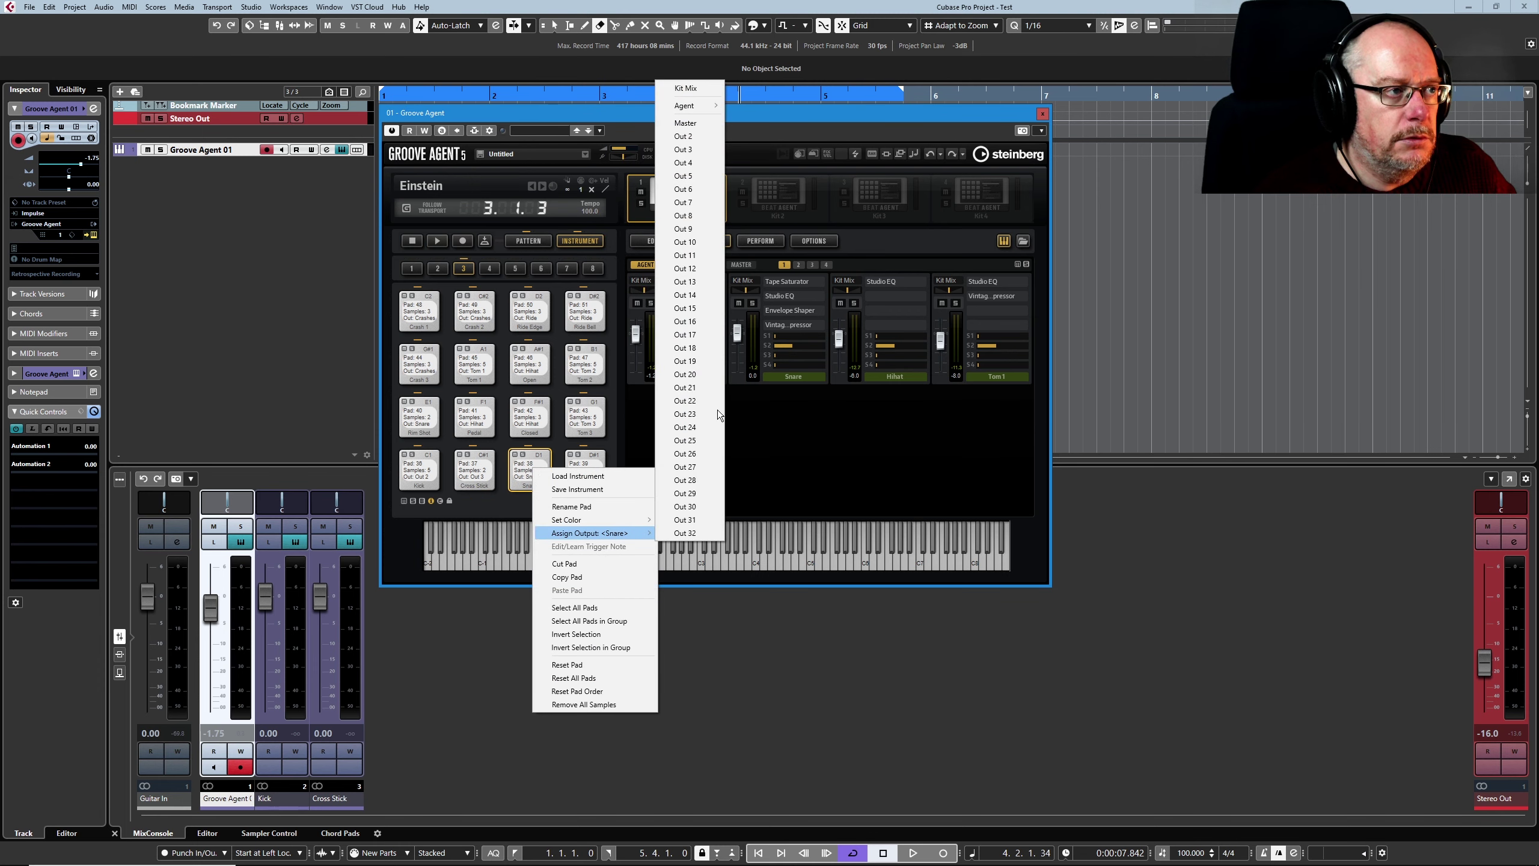
{"action": "left_click", "coordinate": [688, 161]}
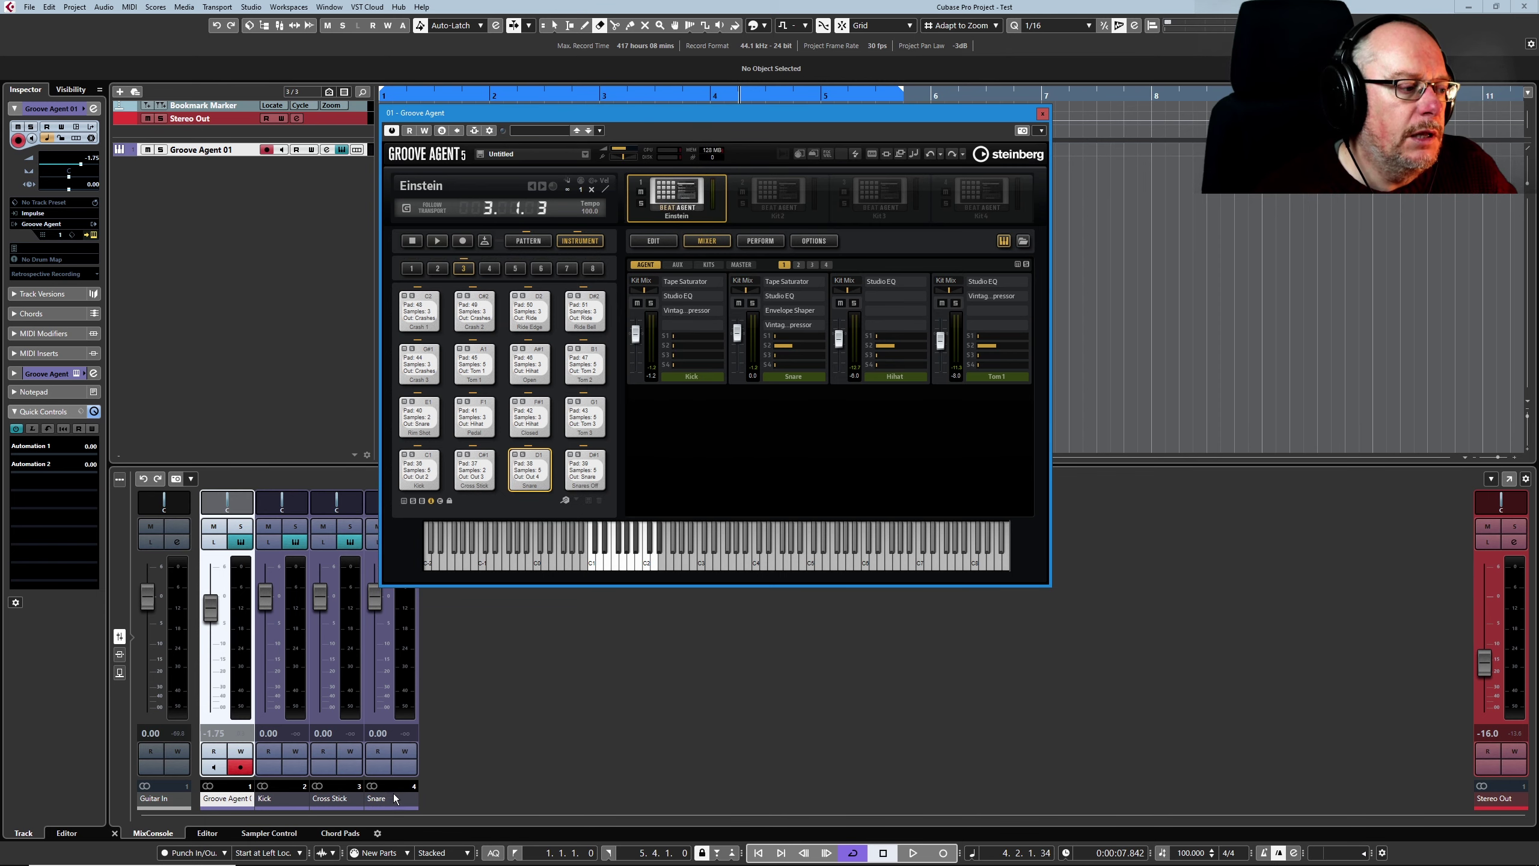
- Audition the Snare pad and show Groove Agent 01's active outputs list in the Inspector
{"action": "right_click", "coordinate": [393, 798]}
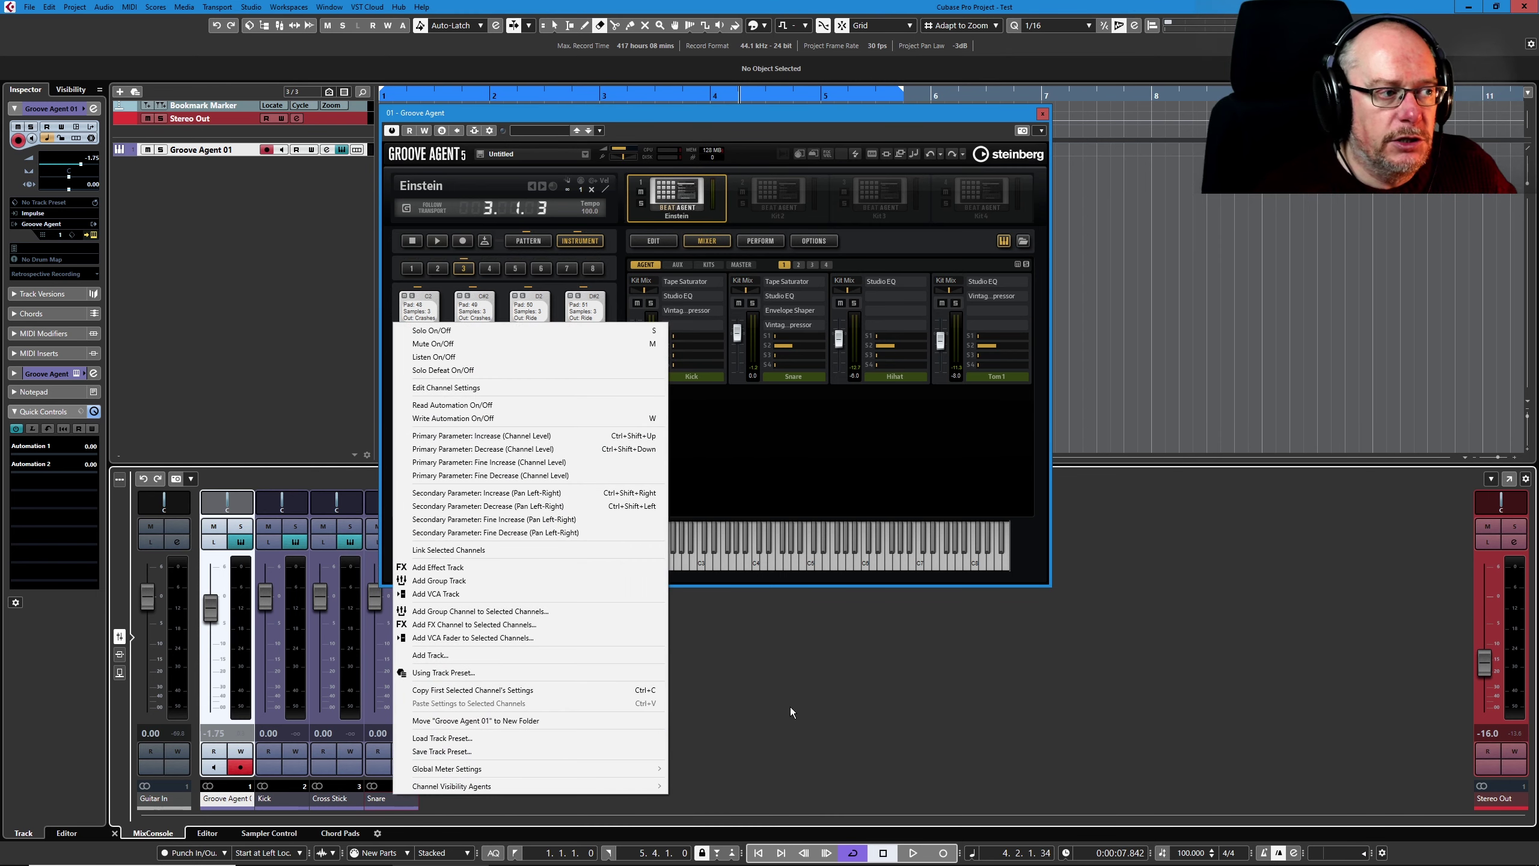
{"action": "left_click", "coordinate": [790, 708]}
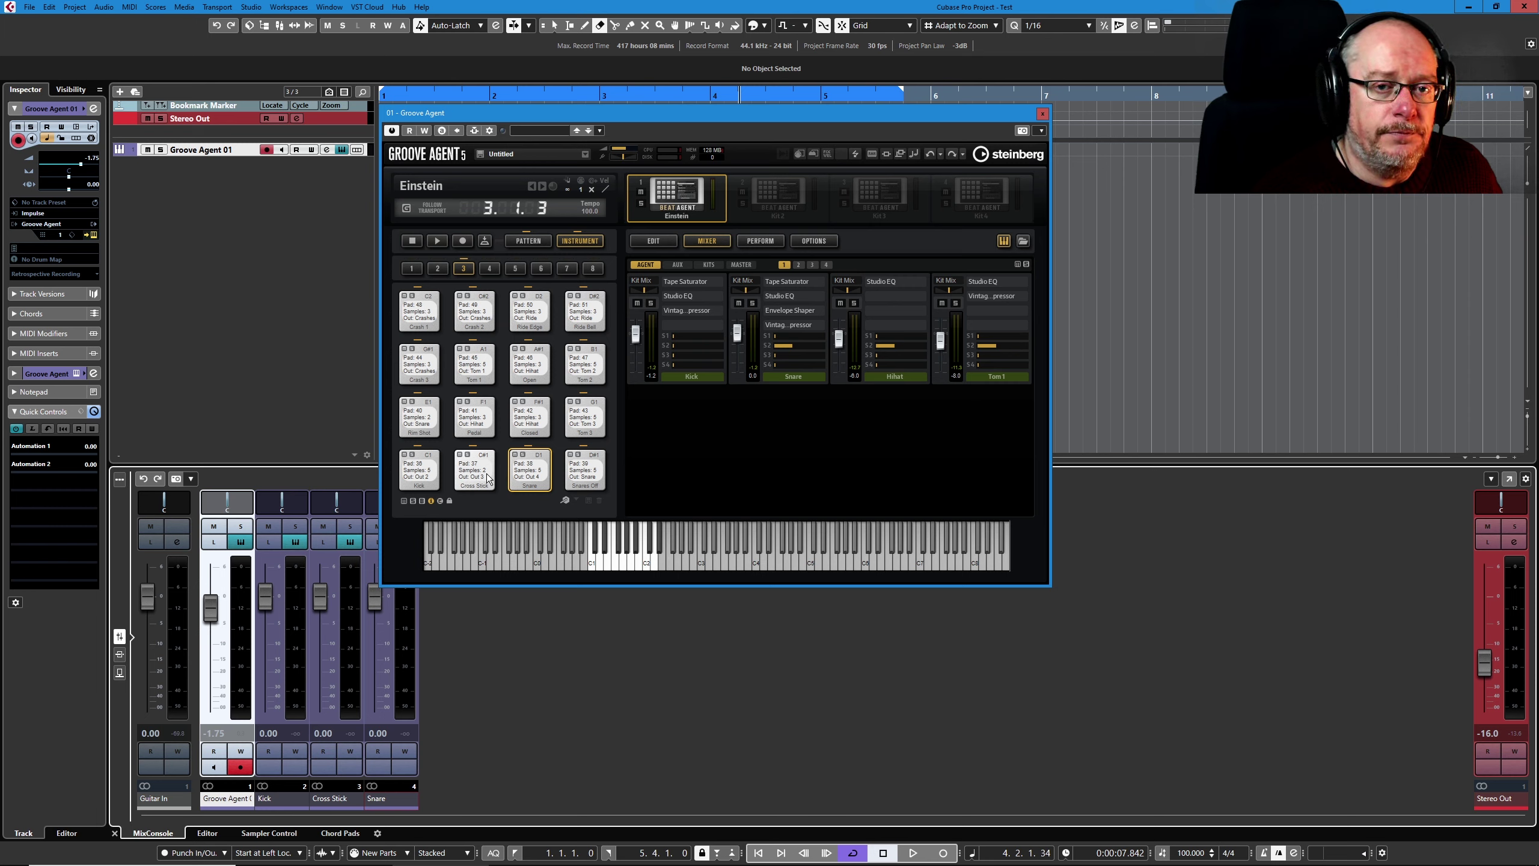
{"action": "left_click", "coordinate": [513, 474]}
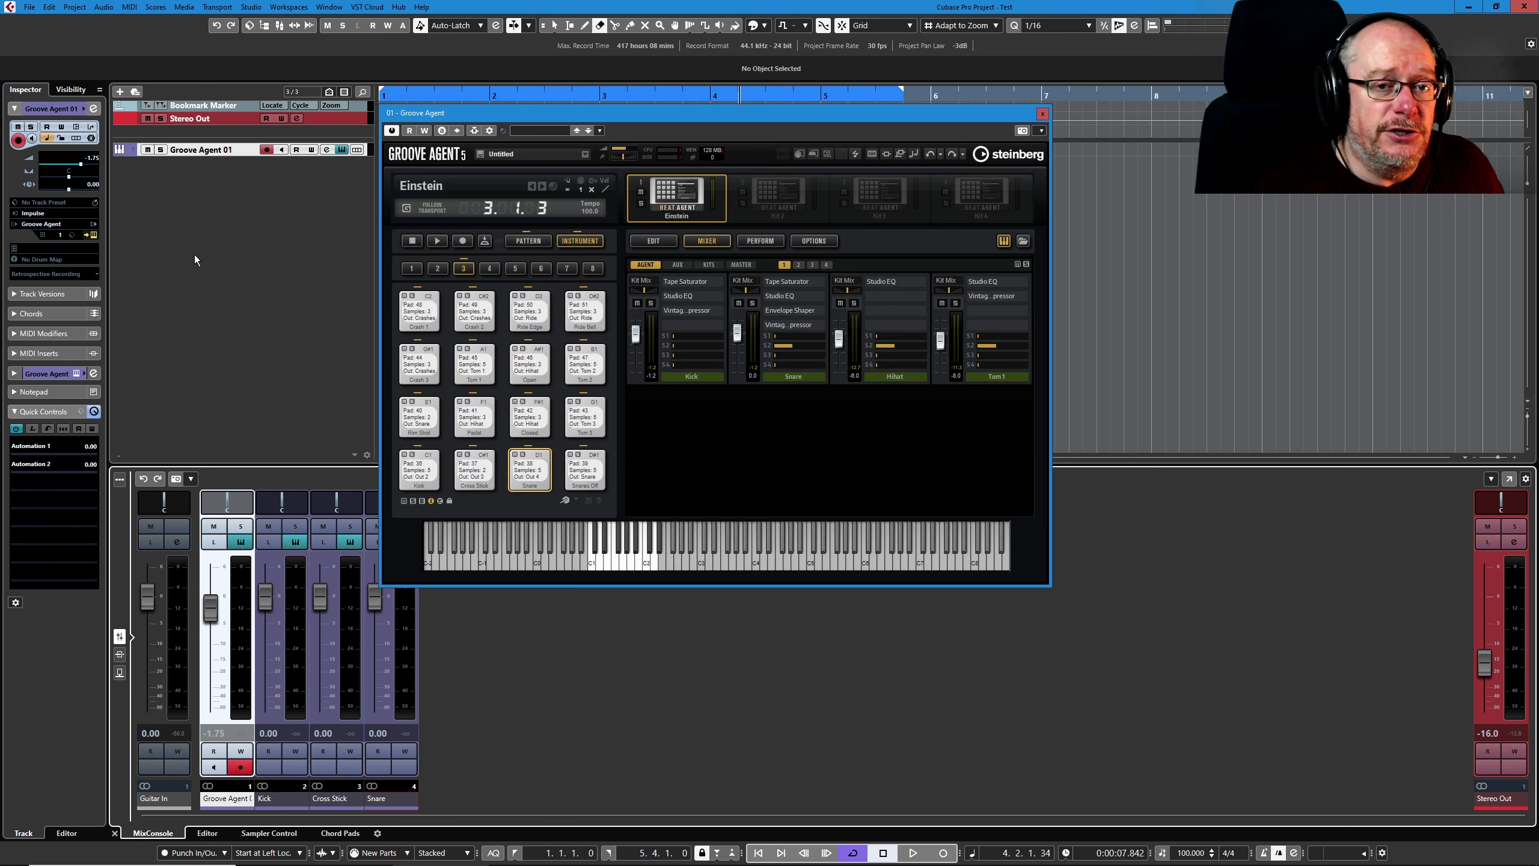
{"action": "left_click", "coordinate": [93, 224]}
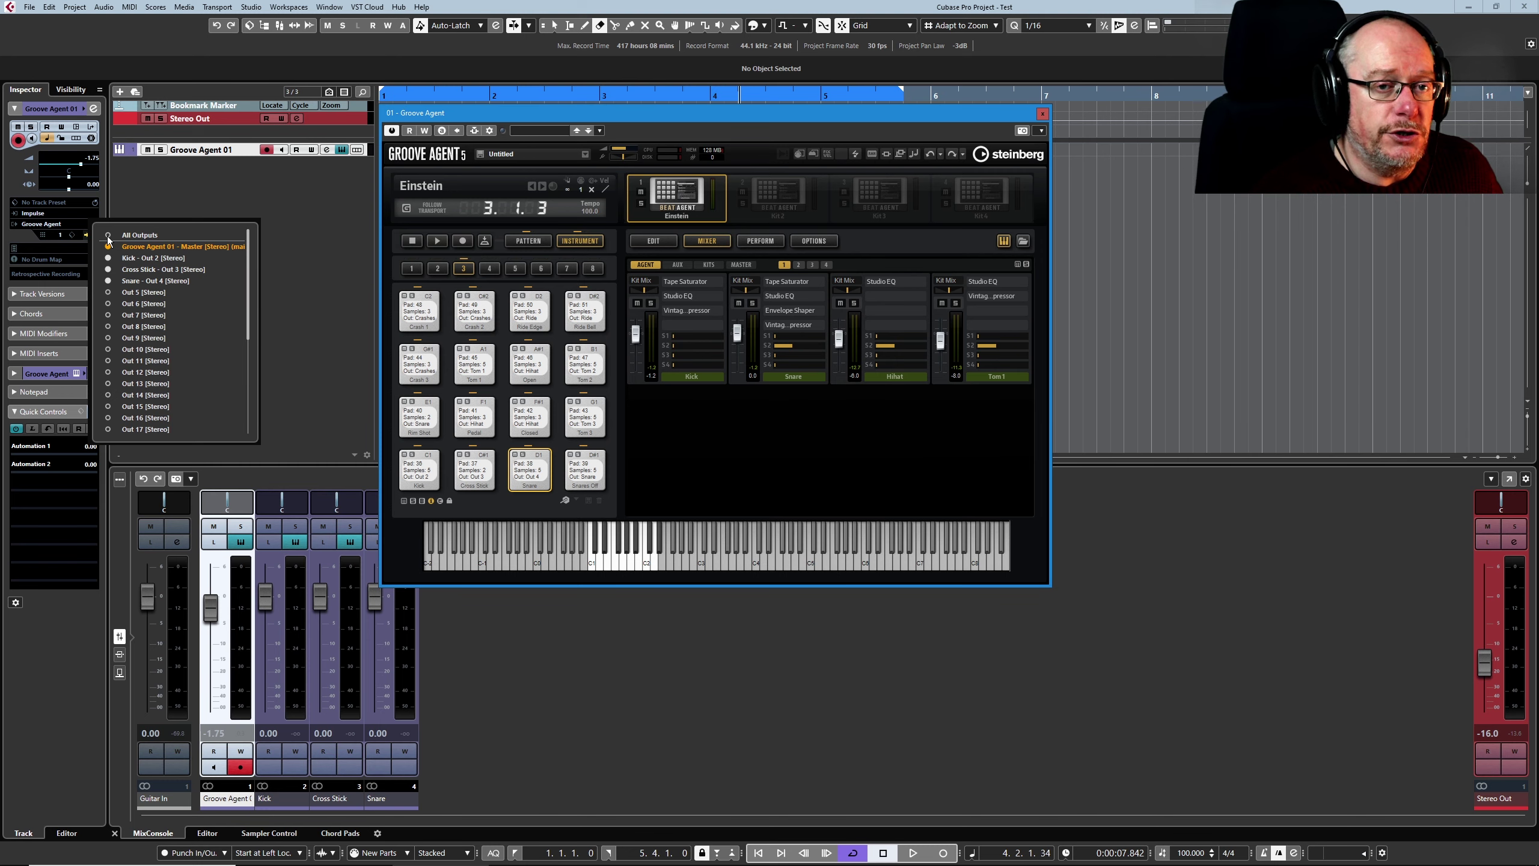
- Activate all Groove Agent outputs, then deactivate the additional ones again, leaving only Master
{"action": "left_click", "coordinate": [109, 236]}
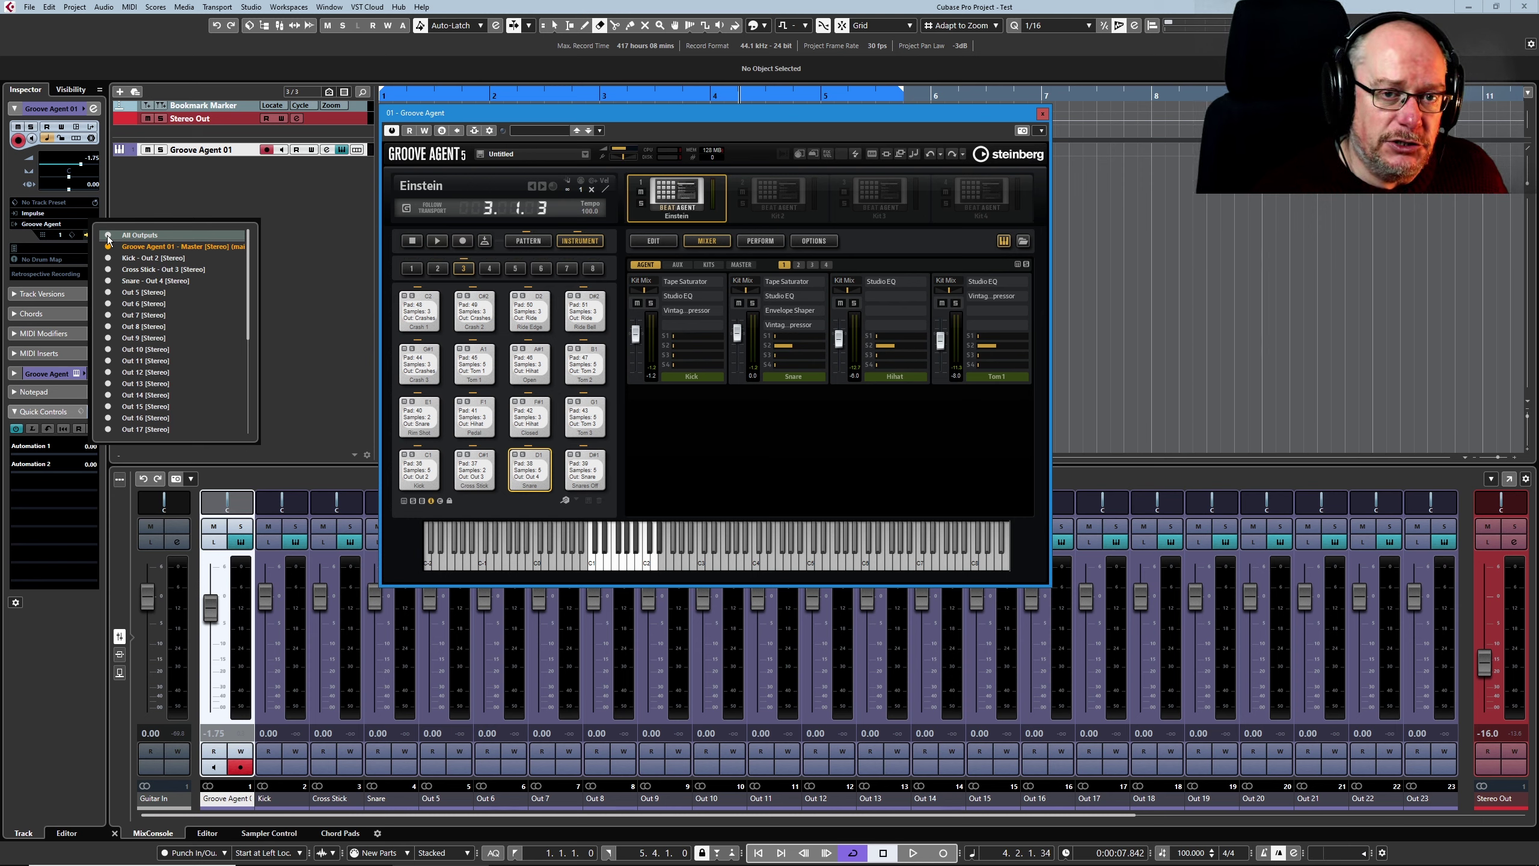
{"action": "left_click", "coordinate": [108, 236]}
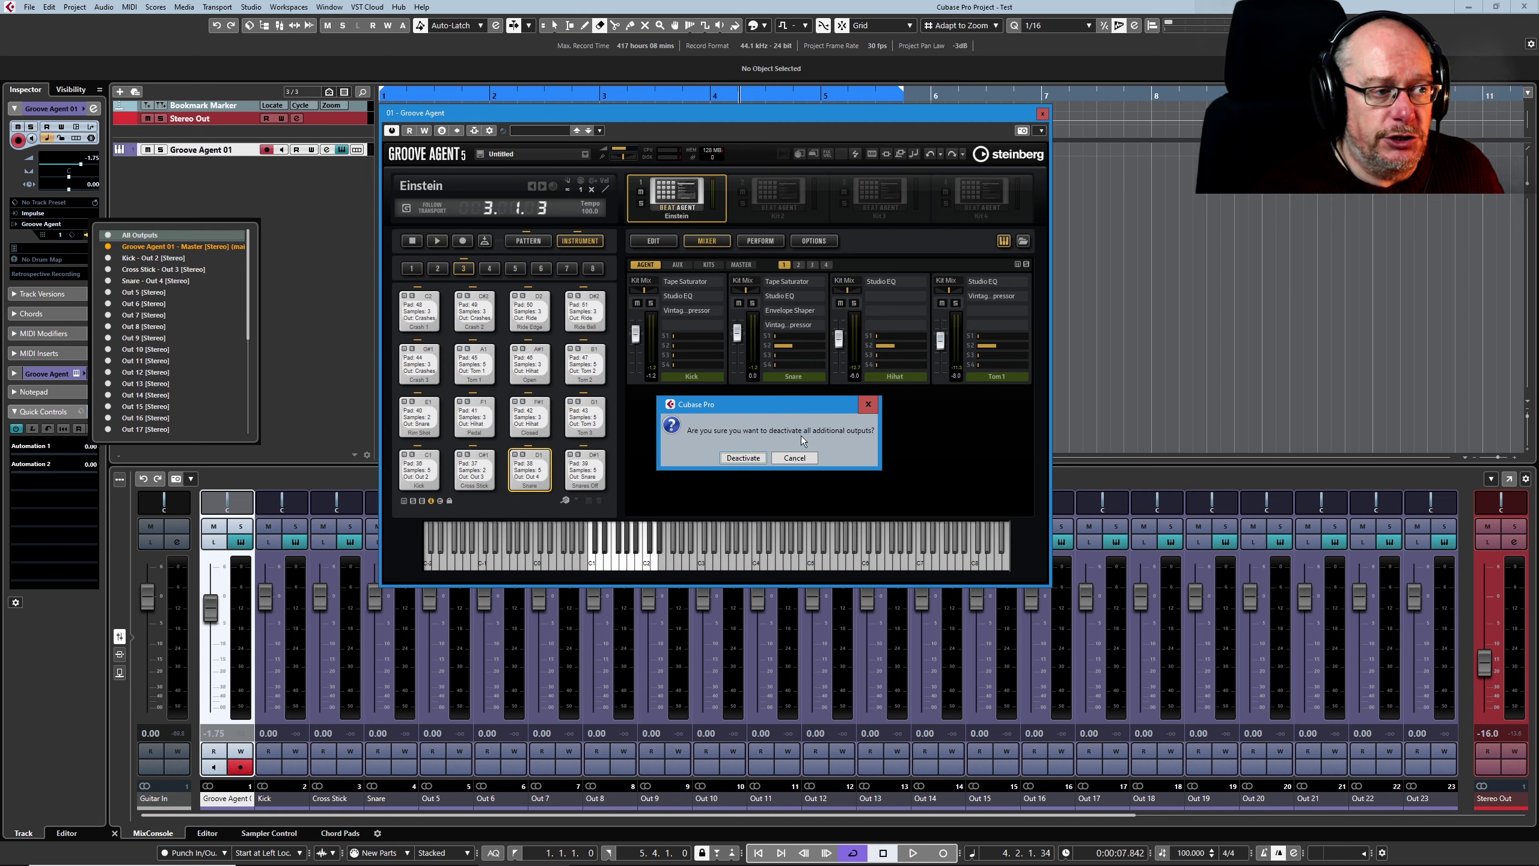
{"action": "left_click", "coordinate": [743, 458]}
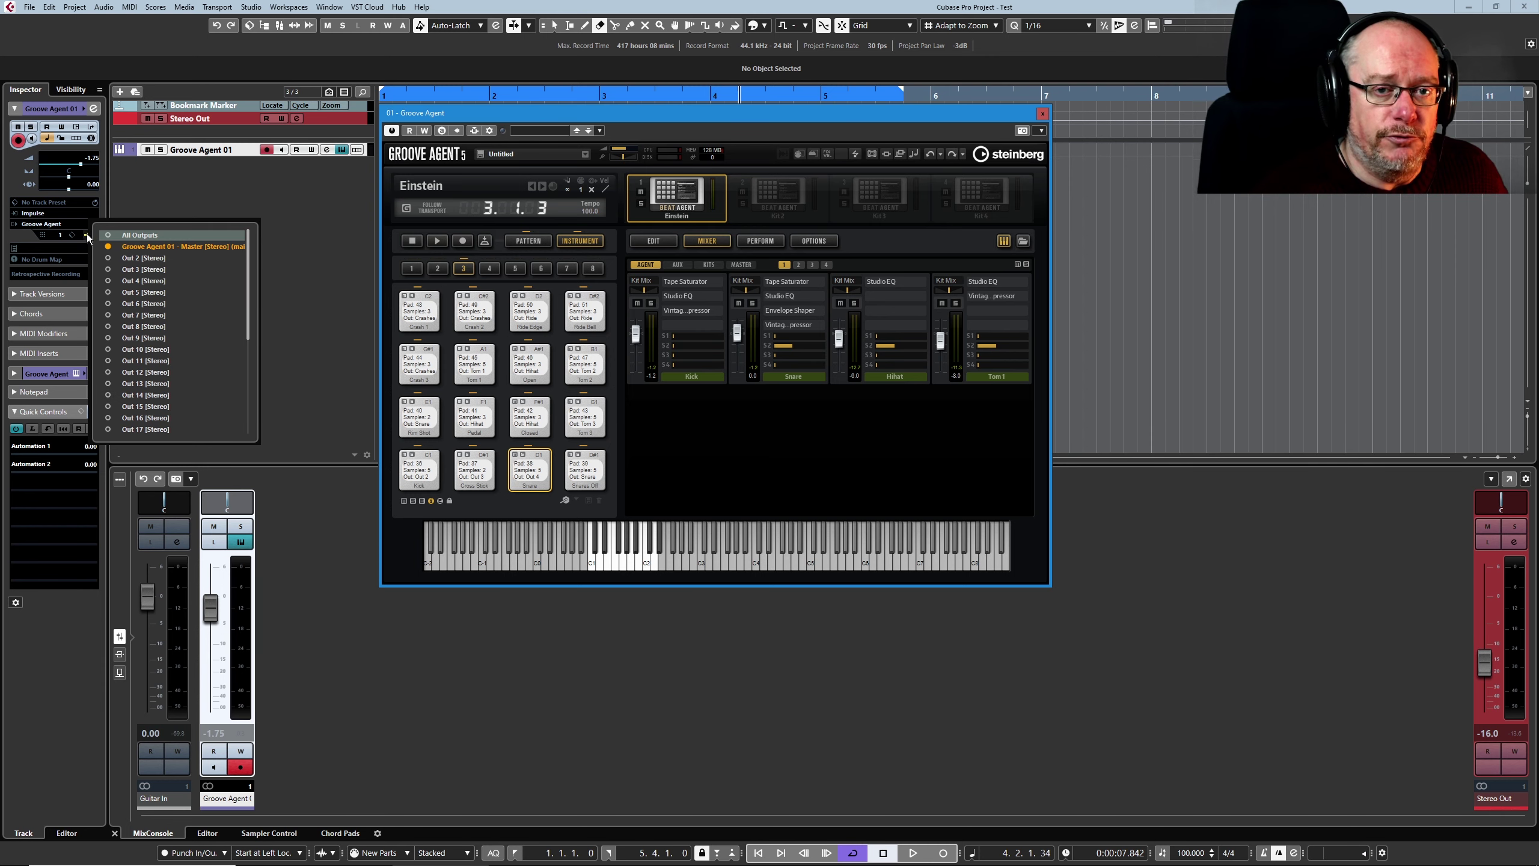
- Reload the Einstein kit, audition the D#1 Snares Off and E1 Rim Shot pads, and list Kick's outputs
{"action": "right_click", "coordinate": [734, 349]}
{"action": "left_click", "coordinate": [734, 350]}
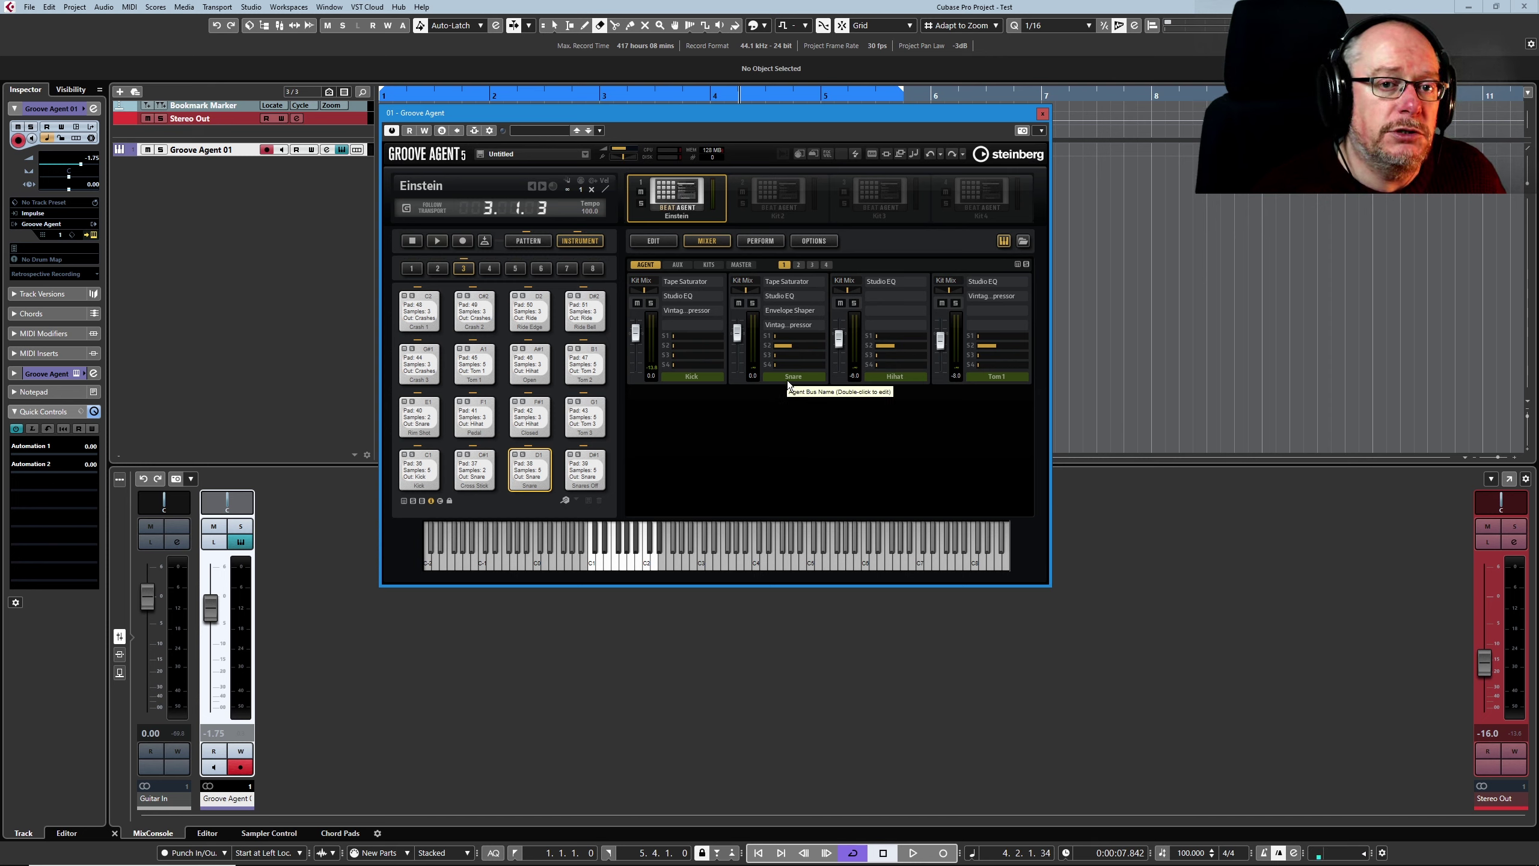
{"action": "left_click", "coordinate": [585, 470]}
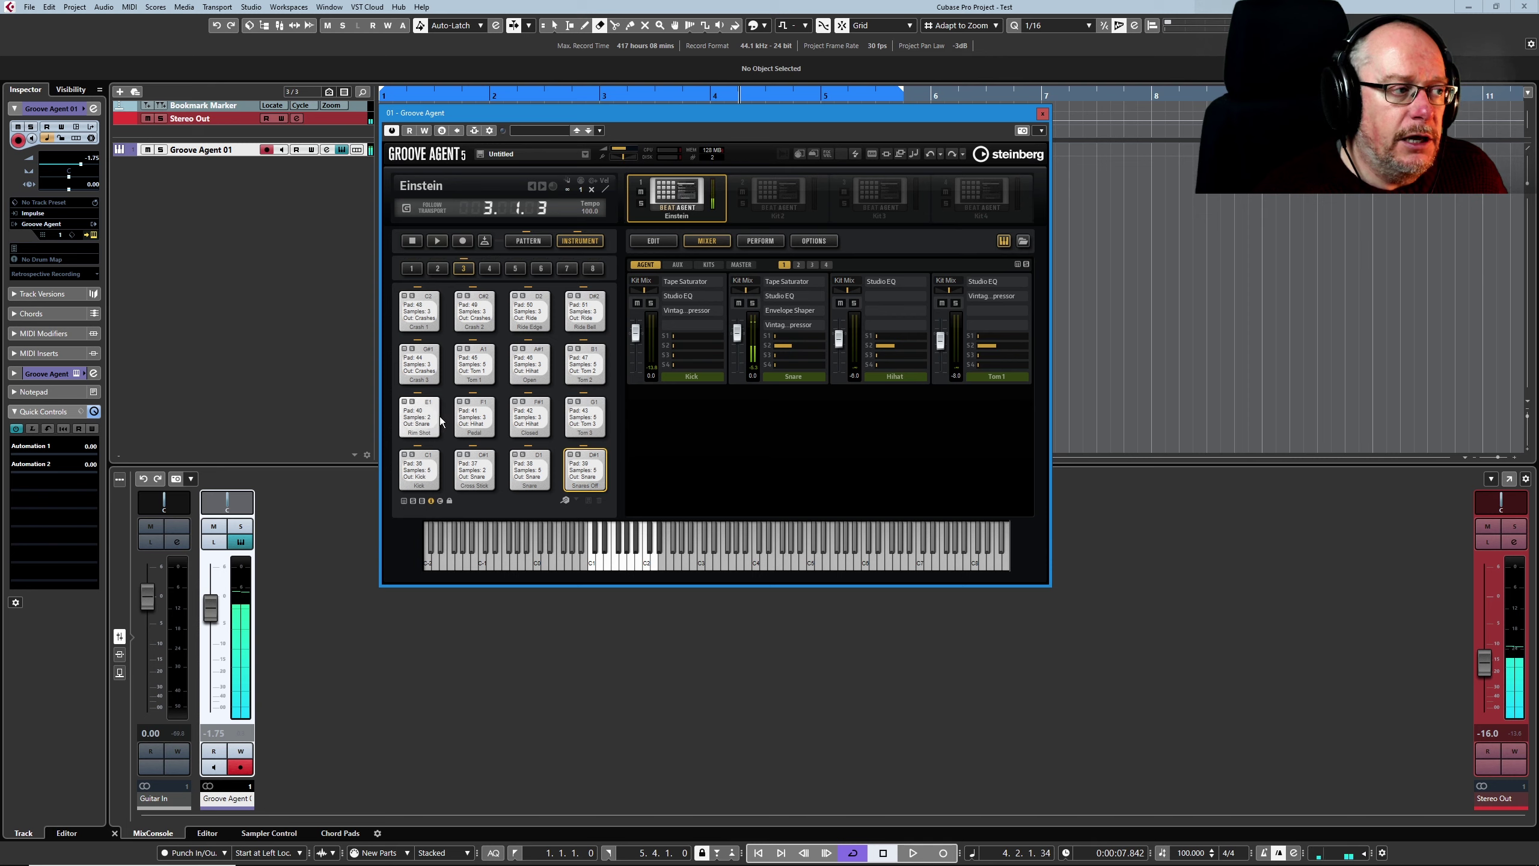
{"action": "left_click", "coordinate": [431, 414]}
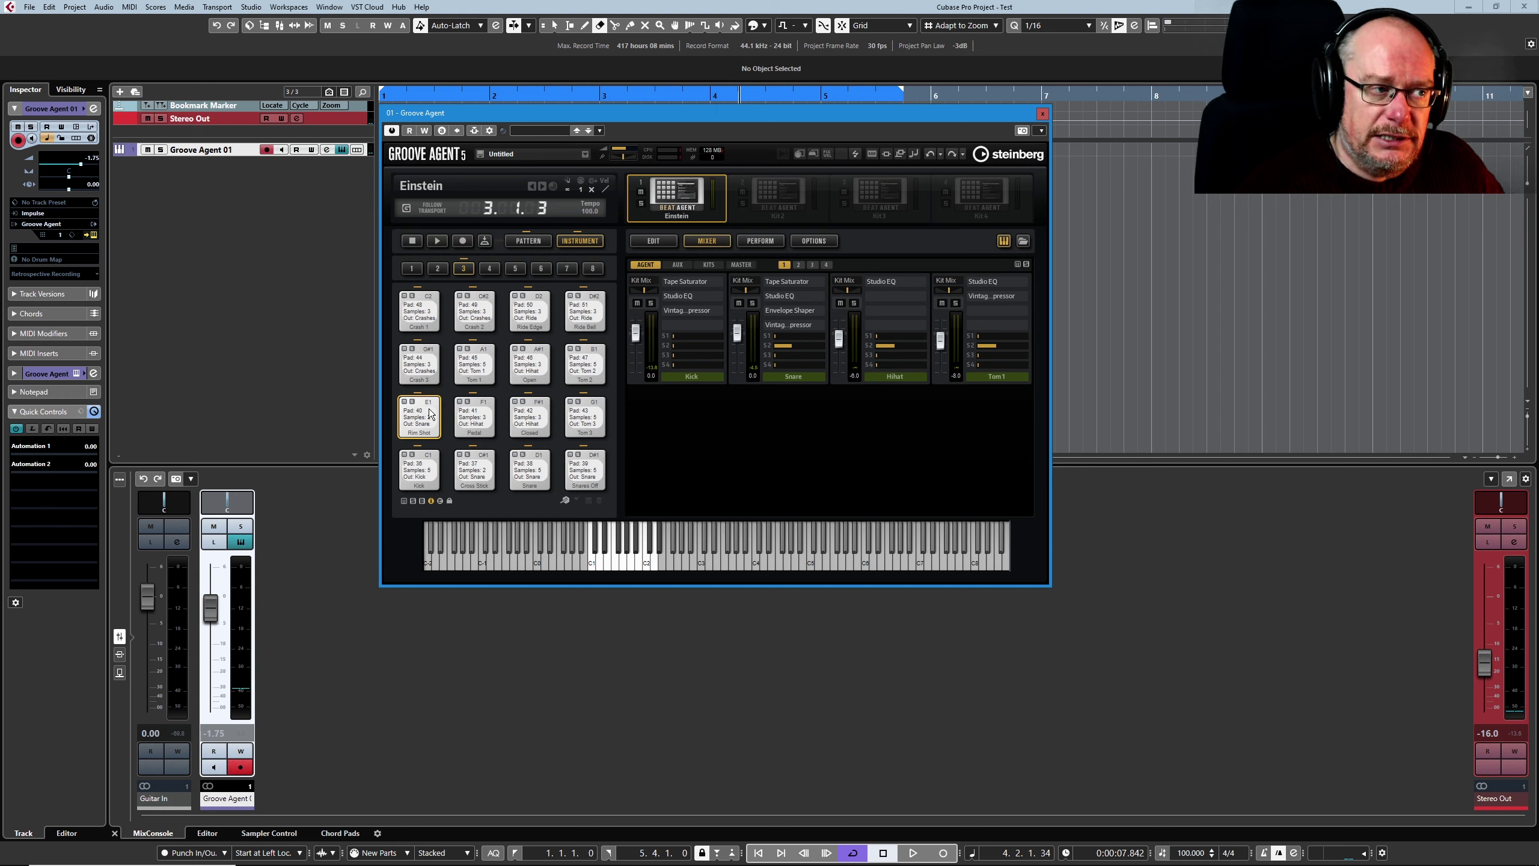
{"action": "left_click", "coordinate": [645, 281]}
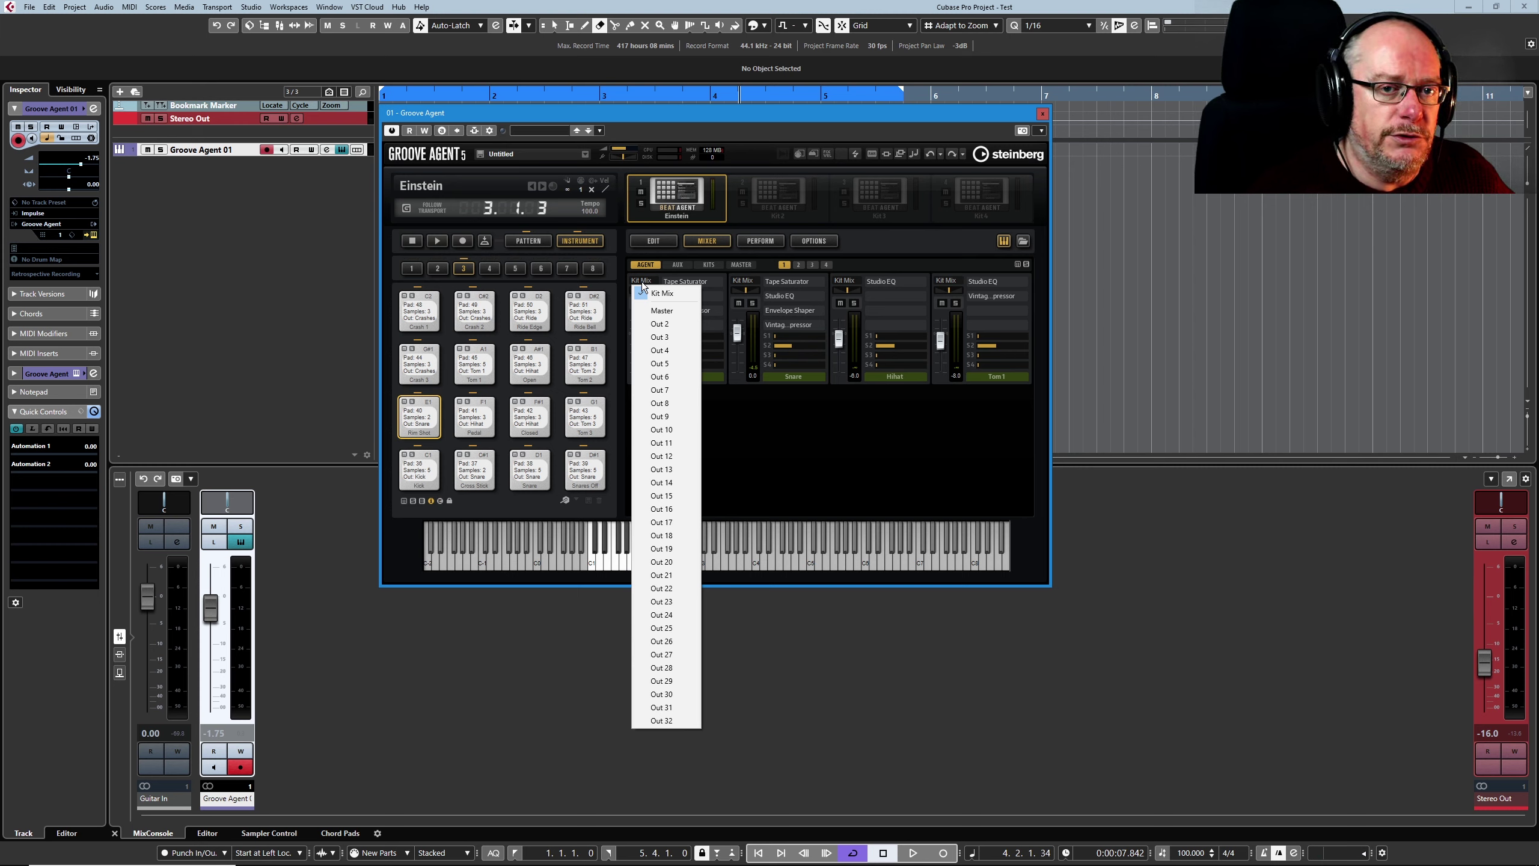
- Route the Kick, Snare, Hihat and Tom 1 buses to Out 2, 3, 4 and 5
{"action": "left_click", "coordinate": [662, 324]}
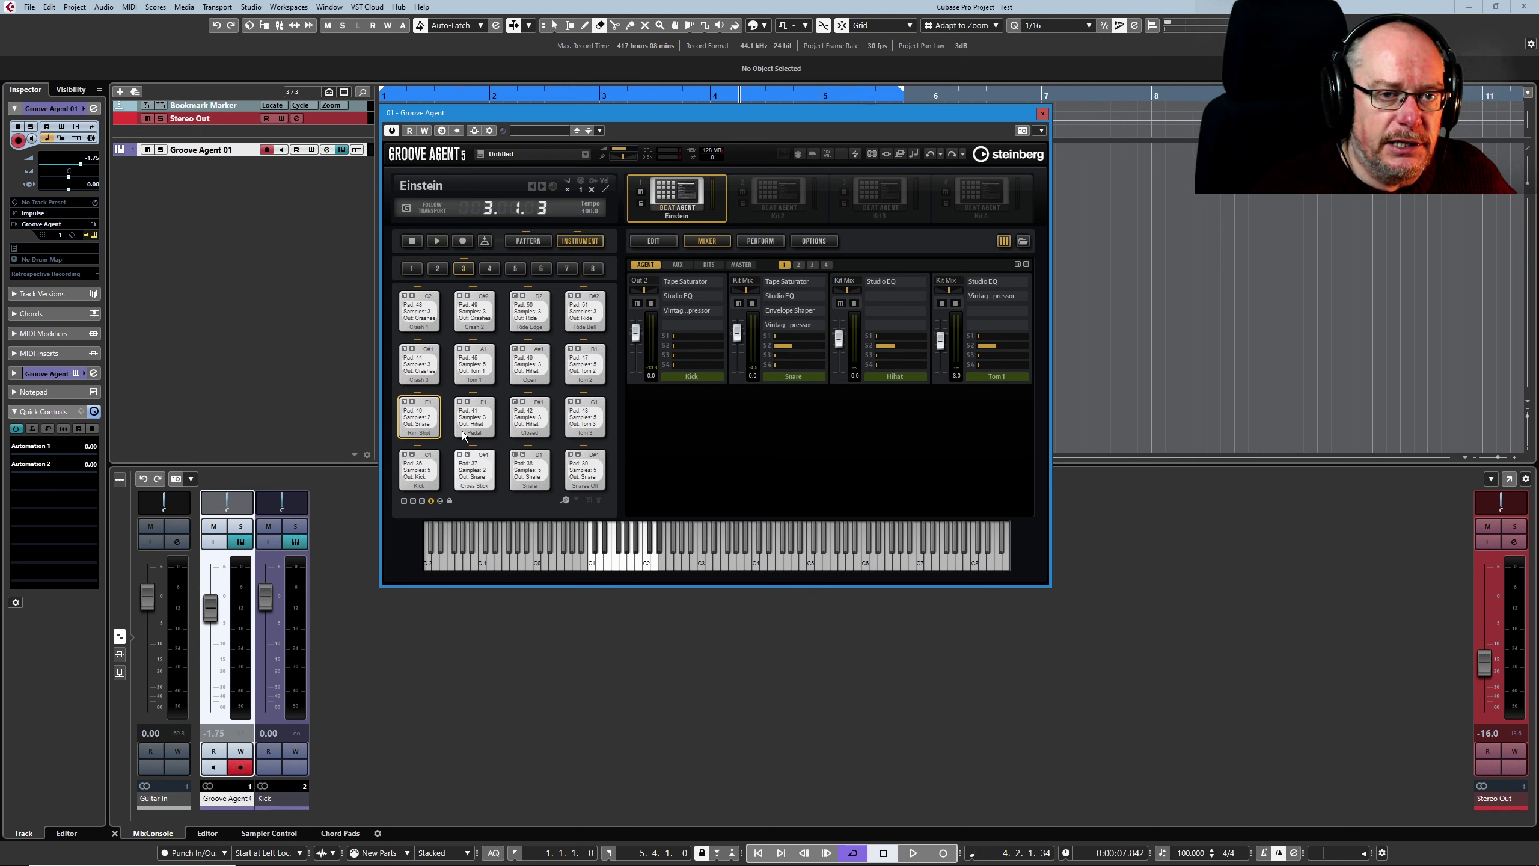
{"action": "left_click", "coordinate": [745, 285]}
{"action": "left_click", "coordinate": [746, 333]}
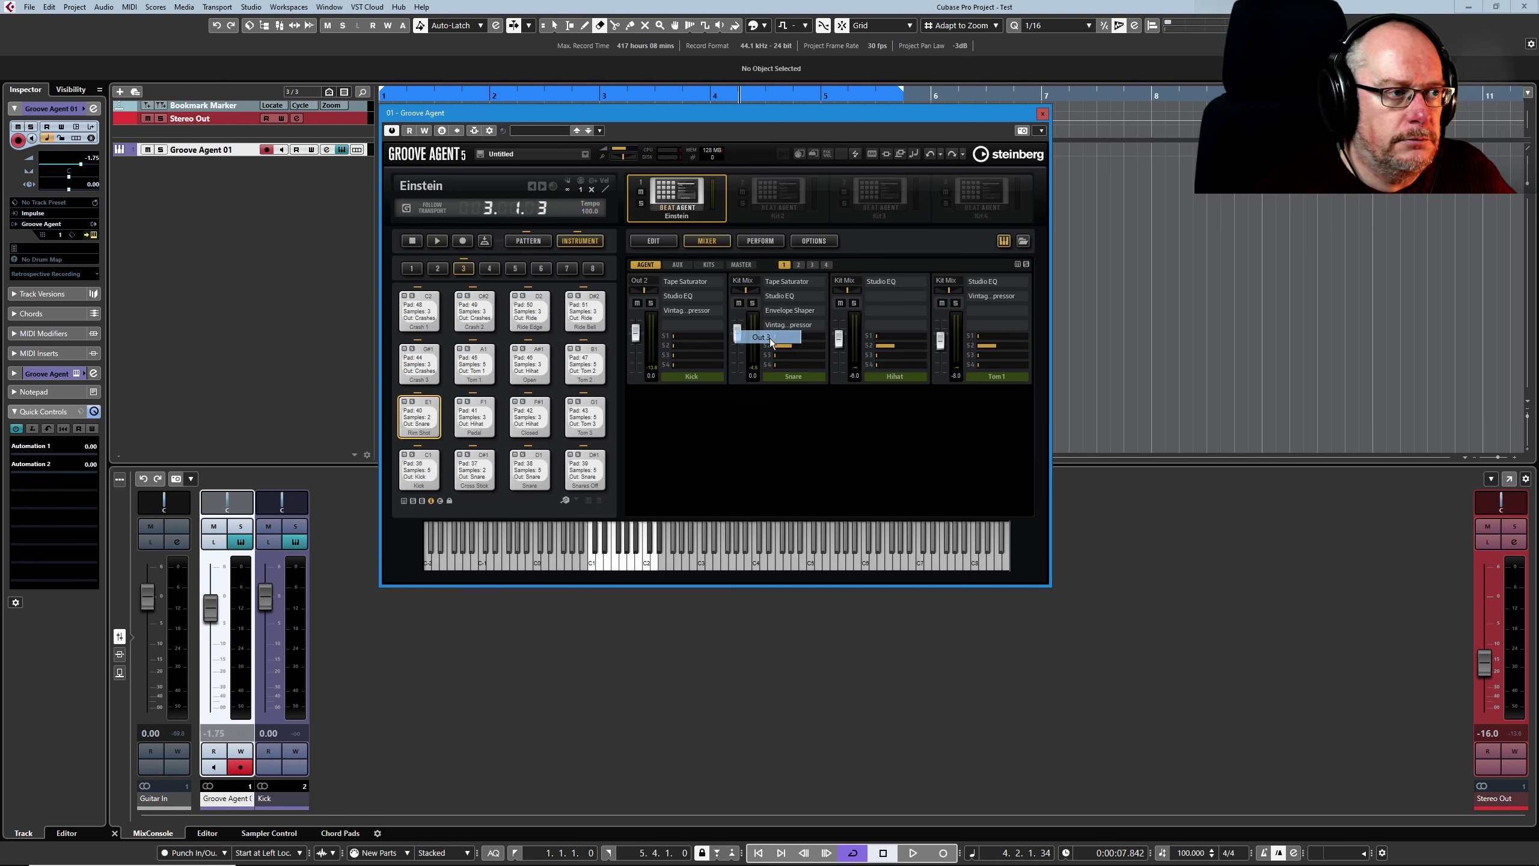
{"action": "left_click", "coordinate": [832, 287]}
{"action": "left_click", "coordinate": [855, 351]}
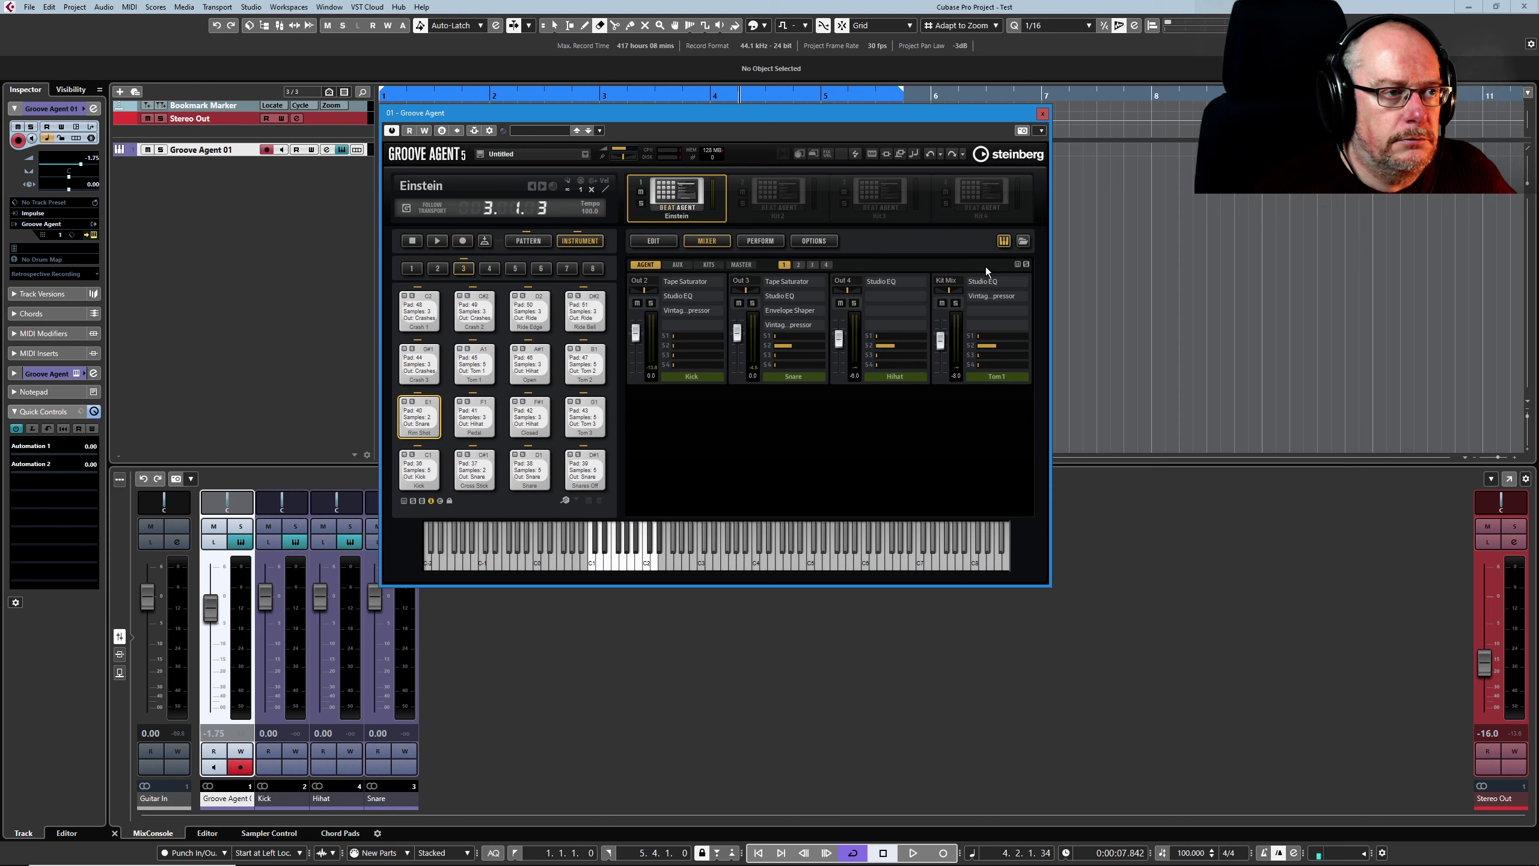
{"action": "left_click", "coordinate": [947, 284]}
{"action": "left_click", "coordinate": [966, 363]}
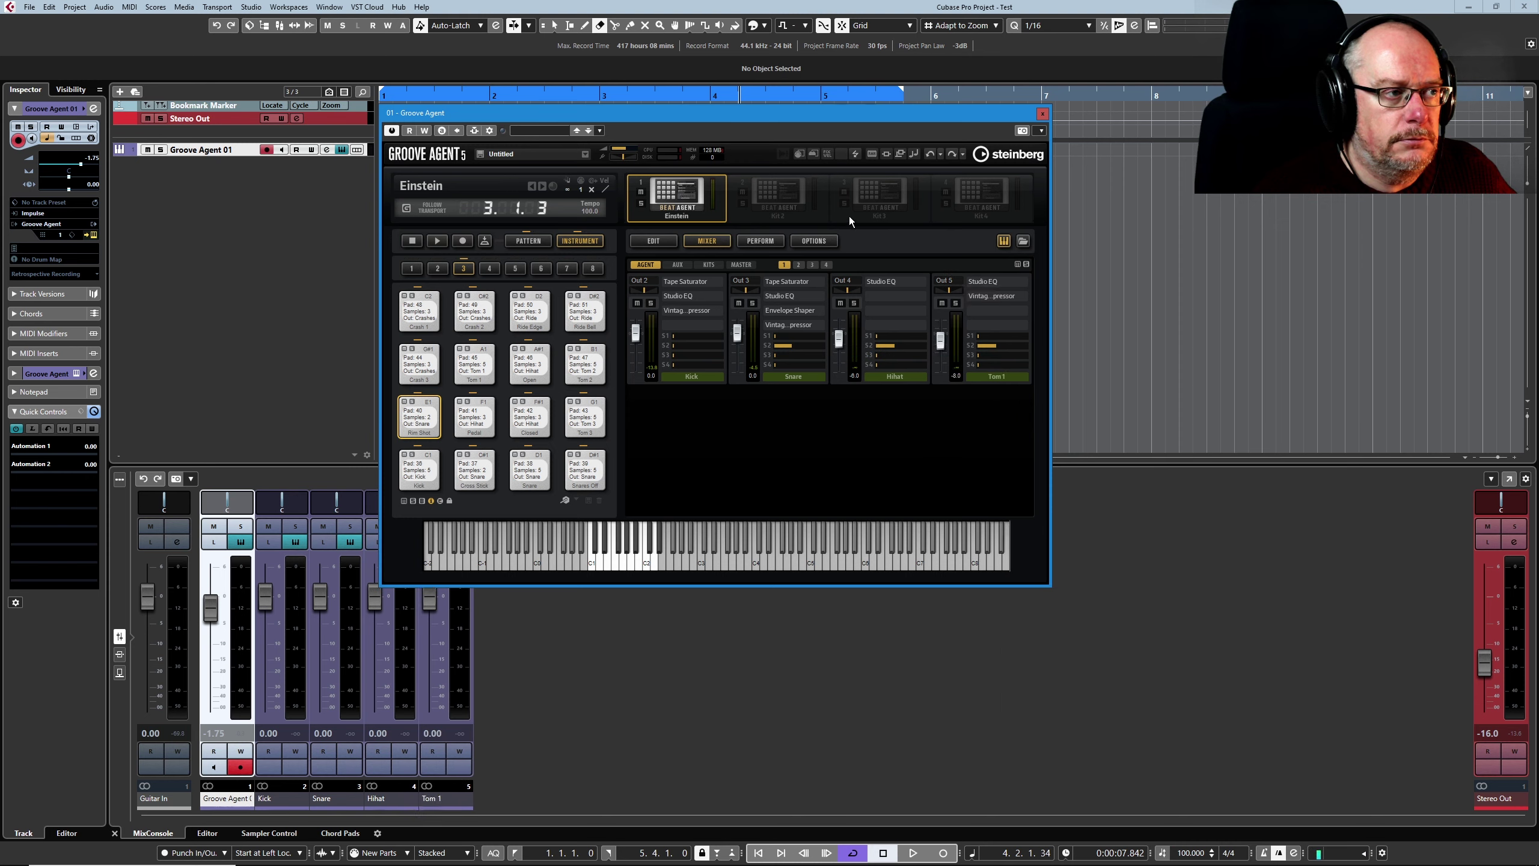
- On page 2, route Tom 2, Tom 3, Crashes and Ride buses to Out 6, 7, 8 and 9
{"action": "left_click", "coordinate": [800, 265]}
{"action": "left_click", "coordinate": [642, 282]}
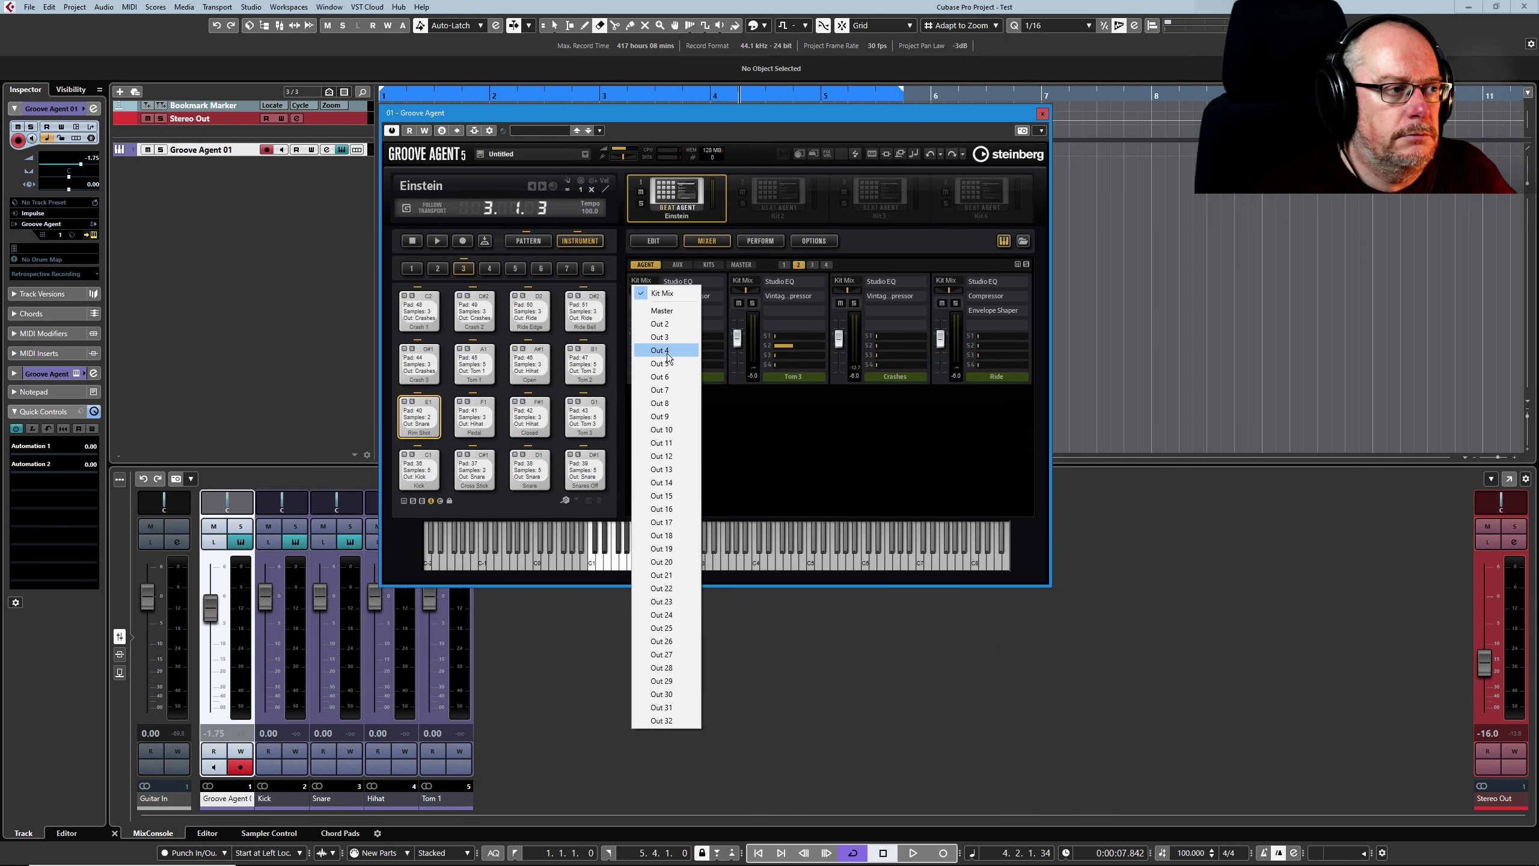
{"action": "left_click", "coordinate": [663, 377]}
{"action": "left_click", "coordinate": [743, 284]}
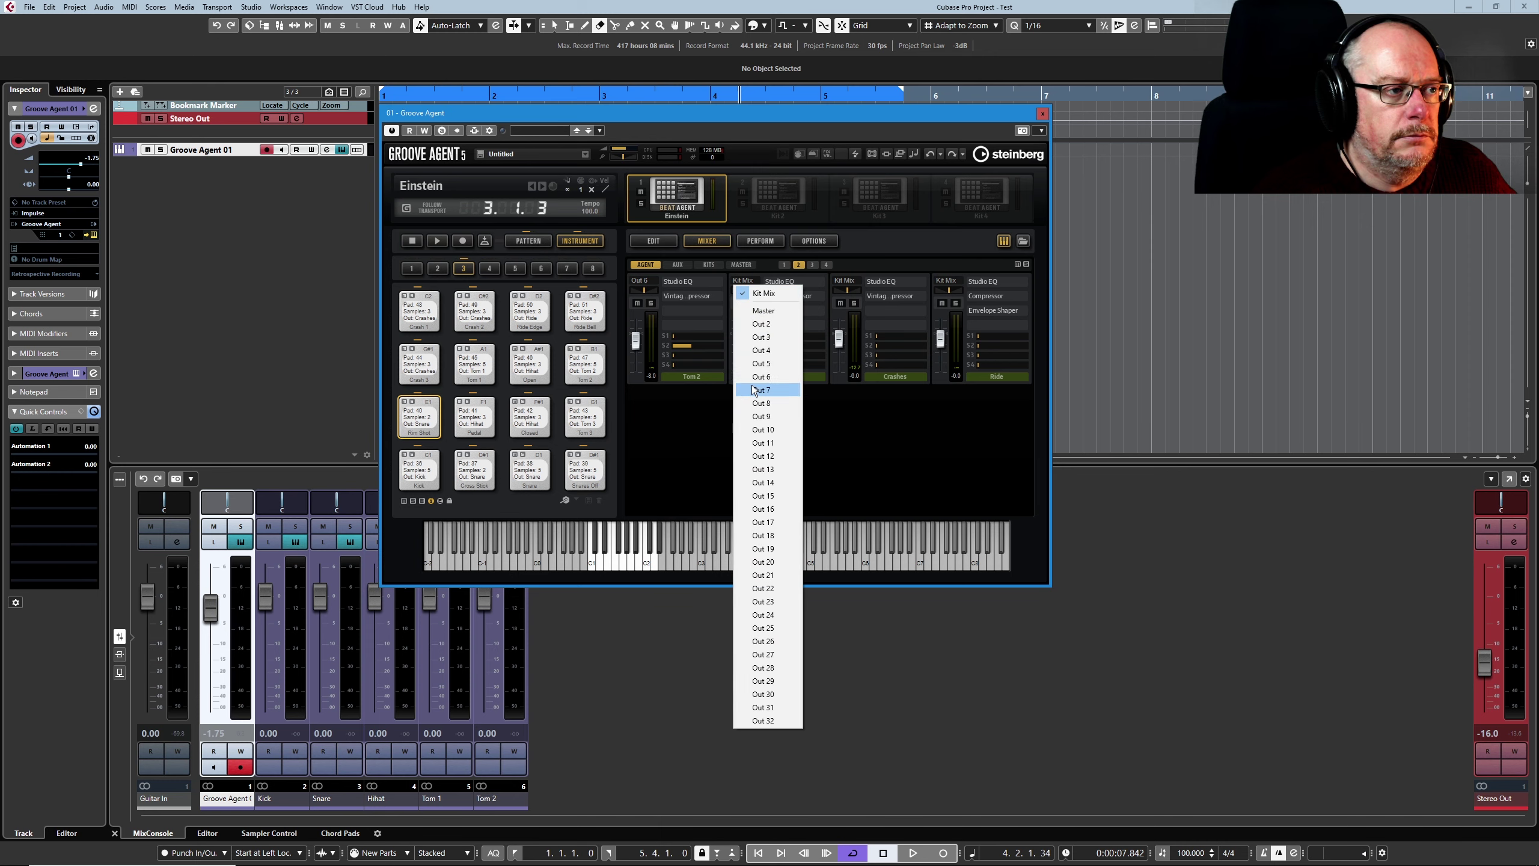
{"action": "left_click", "coordinate": [774, 390]}
{"action": "left_click", "coordinate": [844, 282]}
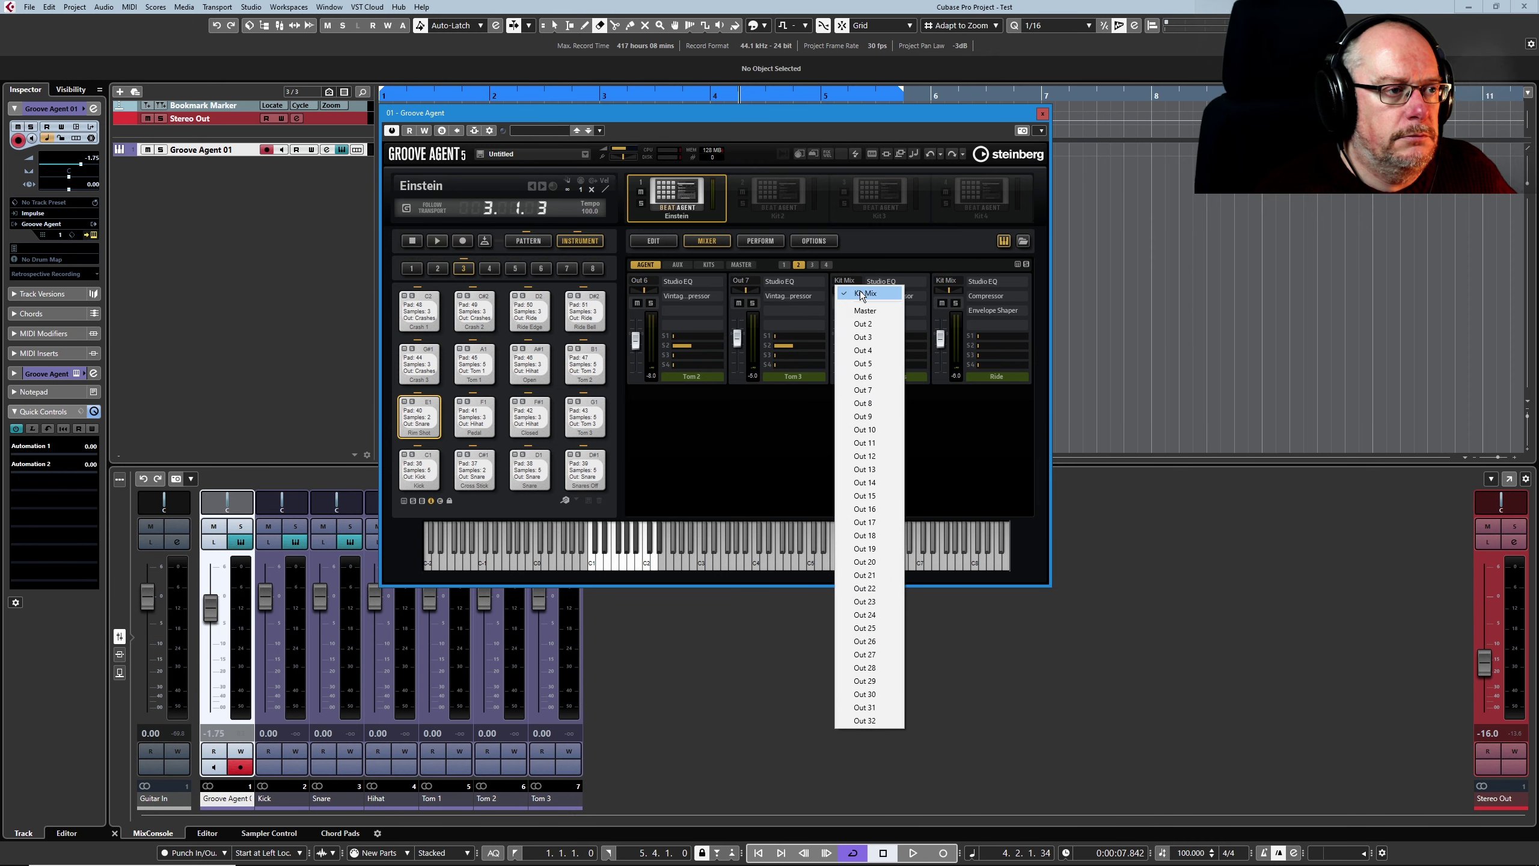
{"action": "left_click", "coordinate": [872, 404]}
{"action": "left_click", "coordinate": [946, 282]}
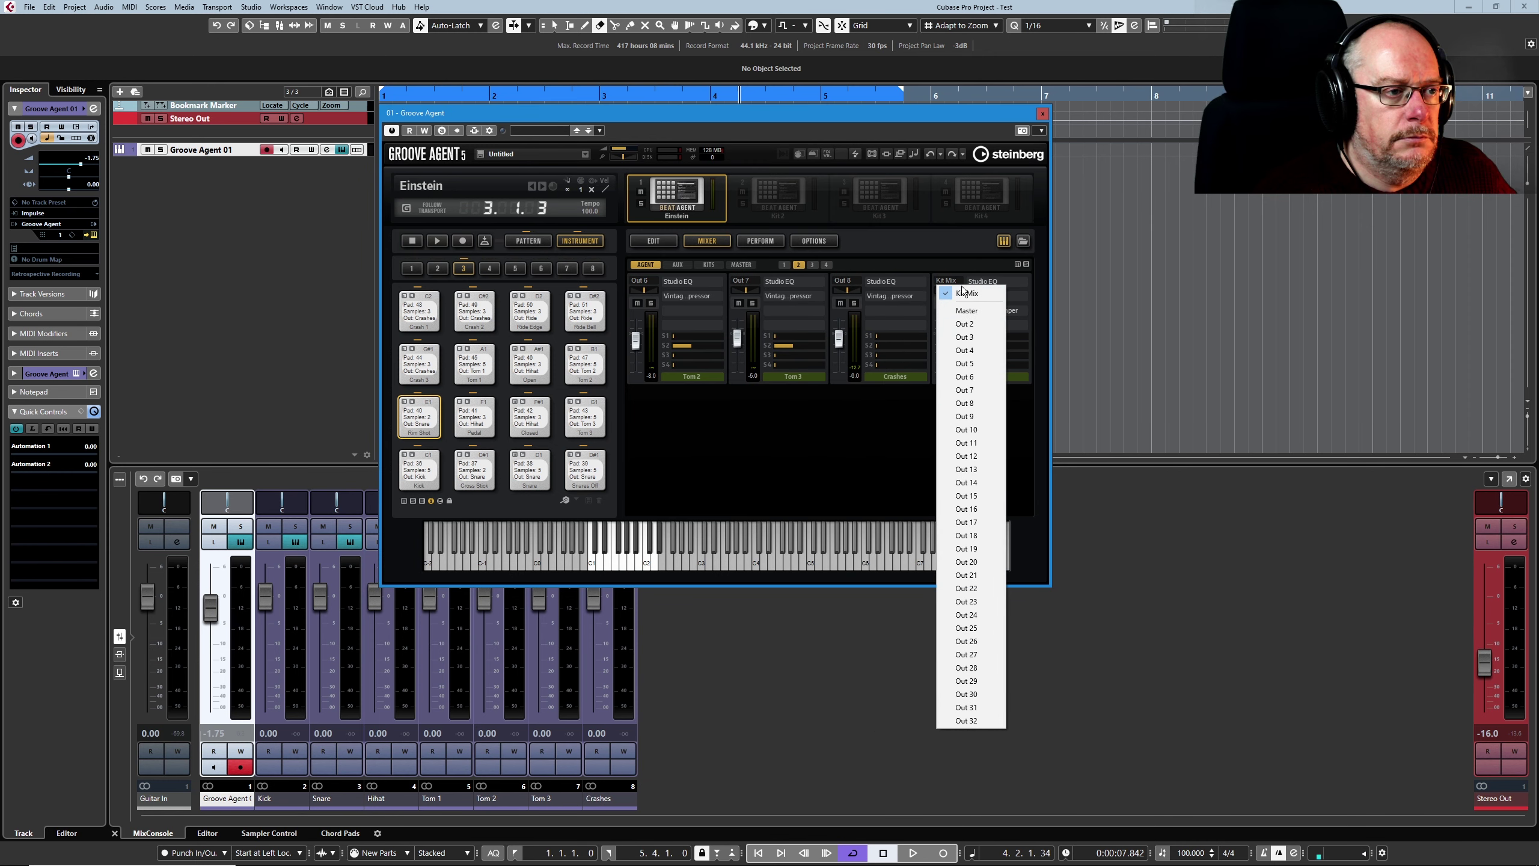
{"action": "left_click", "coordinate": [969, 417]}
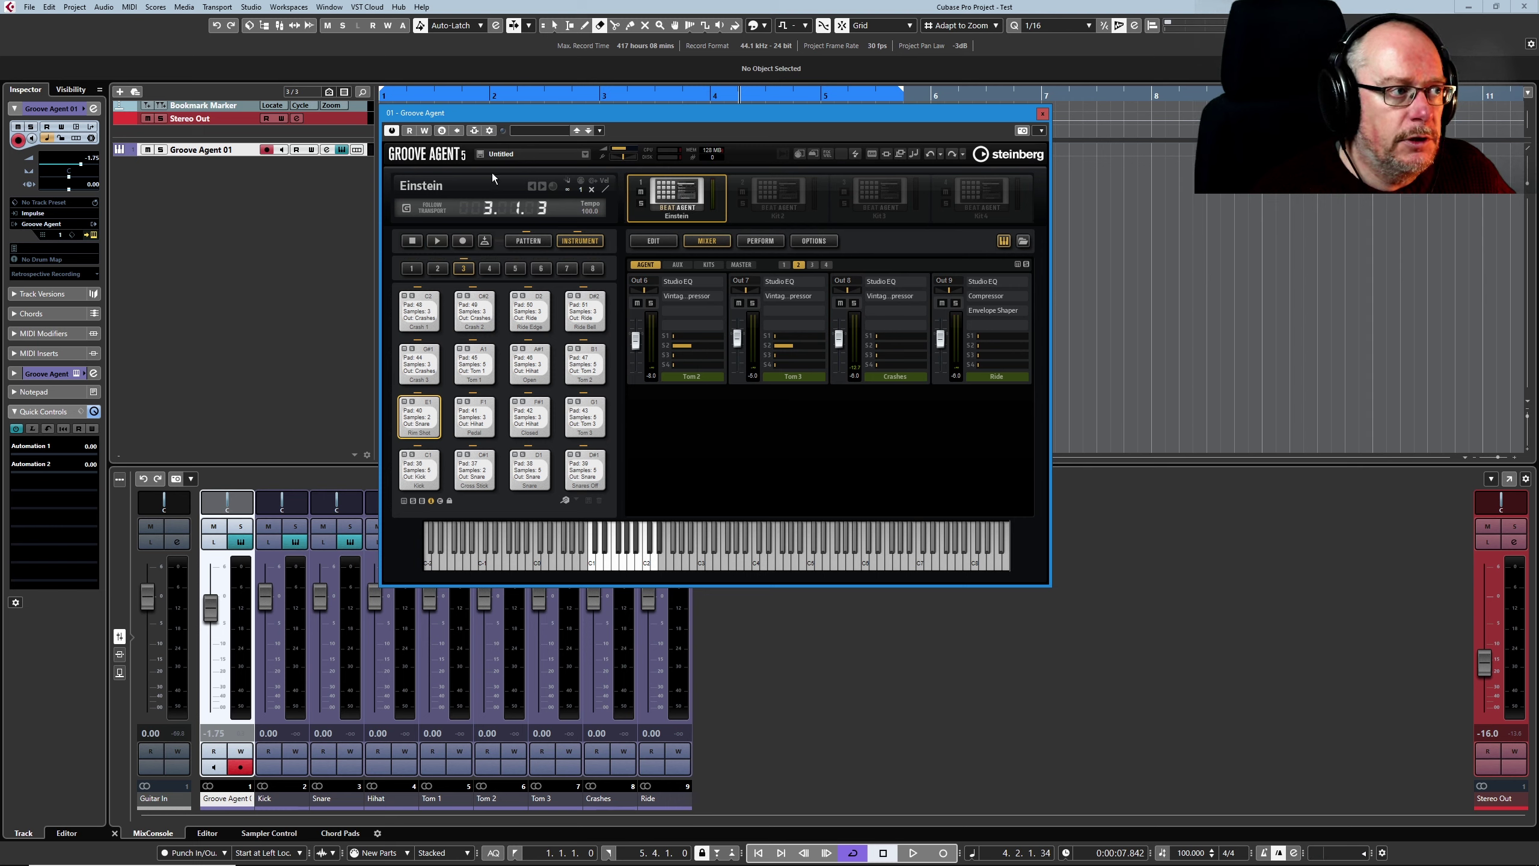
- Play and stop the pattern, then show the four AUX FX buses in the mixer
{"action": "left_click", "coordinate": [439, 240]}
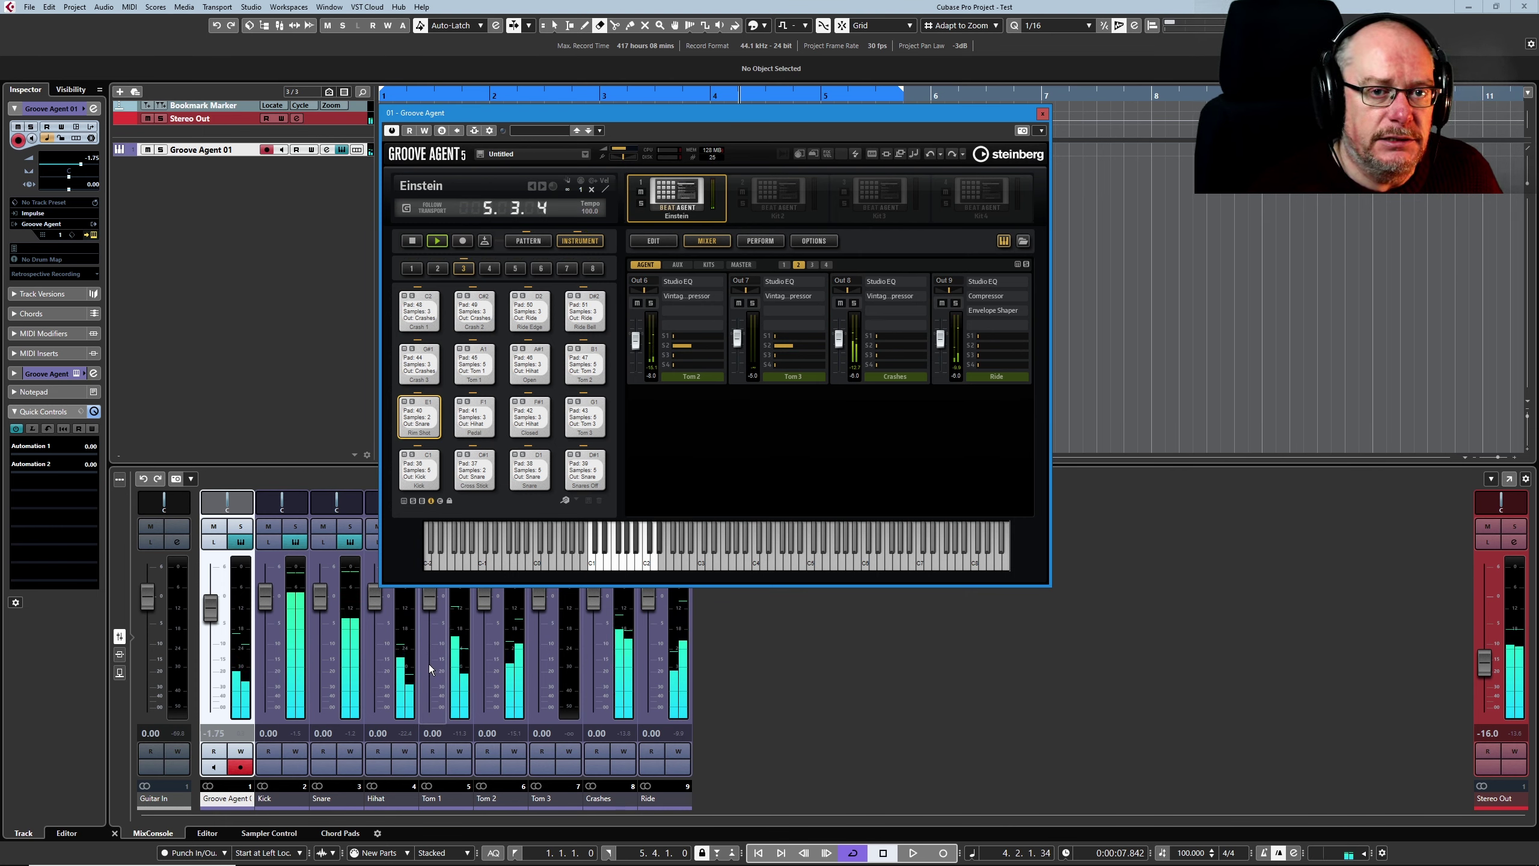
{"action": "left_click", "coordinate": [411, 240]}
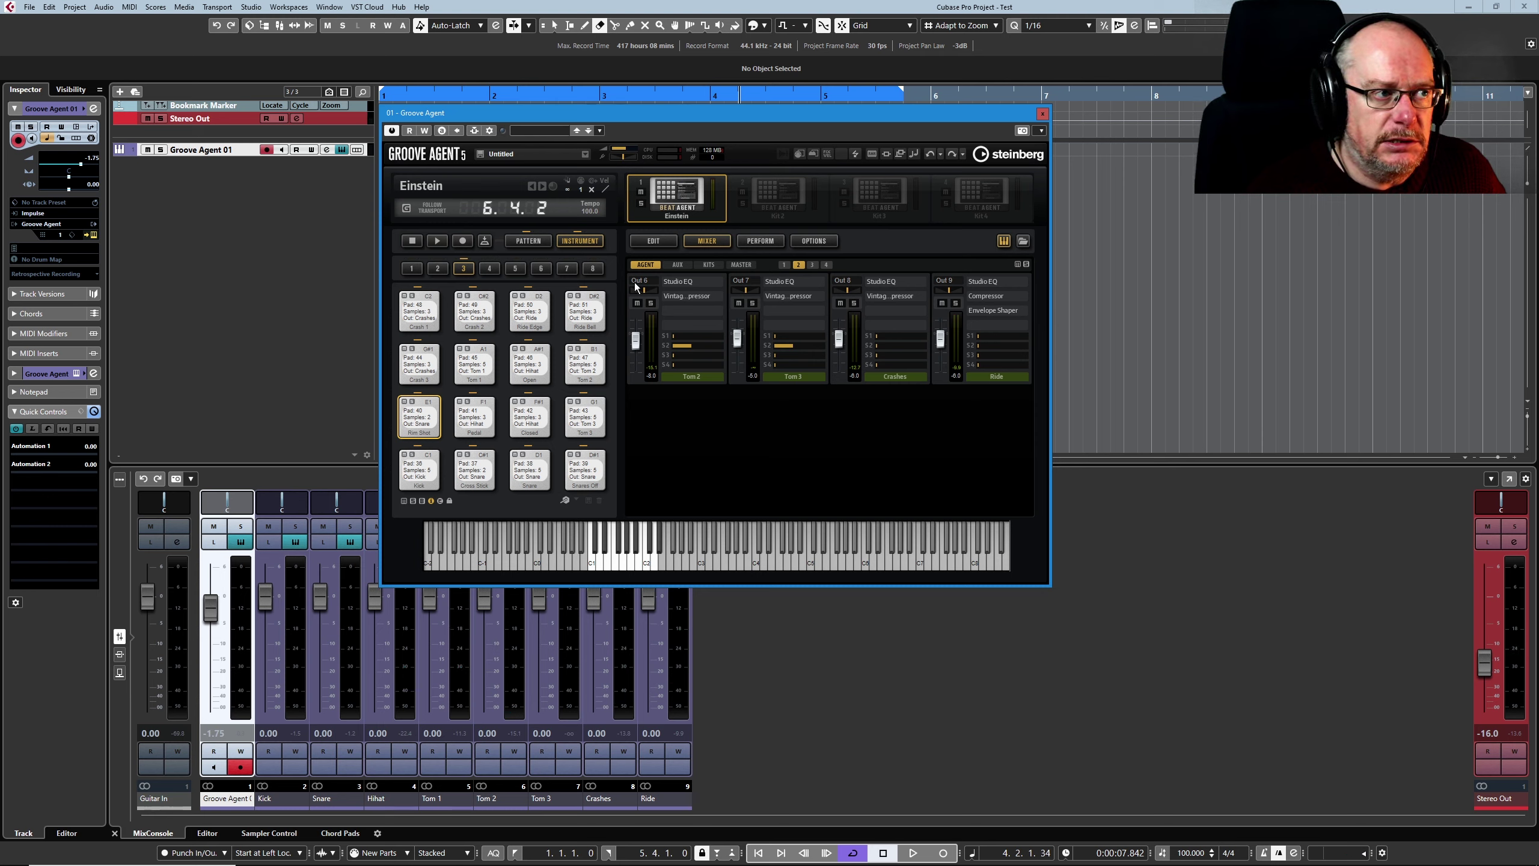
{"action": "left_click", "coordinate": [674, 264]}
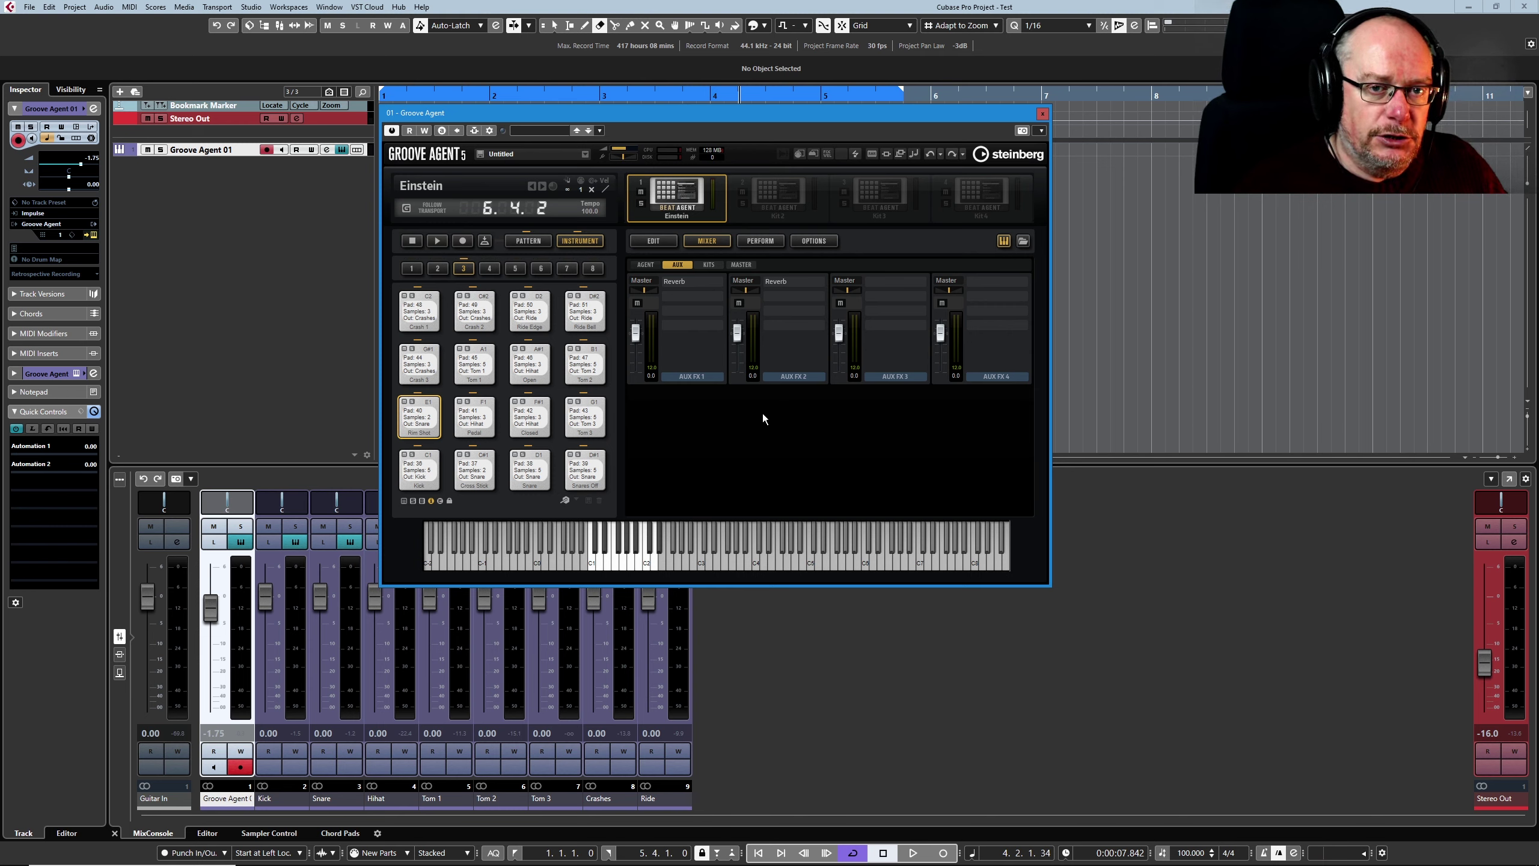
- Route AUX FX 1, 2, 3 and 4 from Master to Out 10, 11, 12 and 13
{"action": "left_click", "coordinate": [642, 281]}
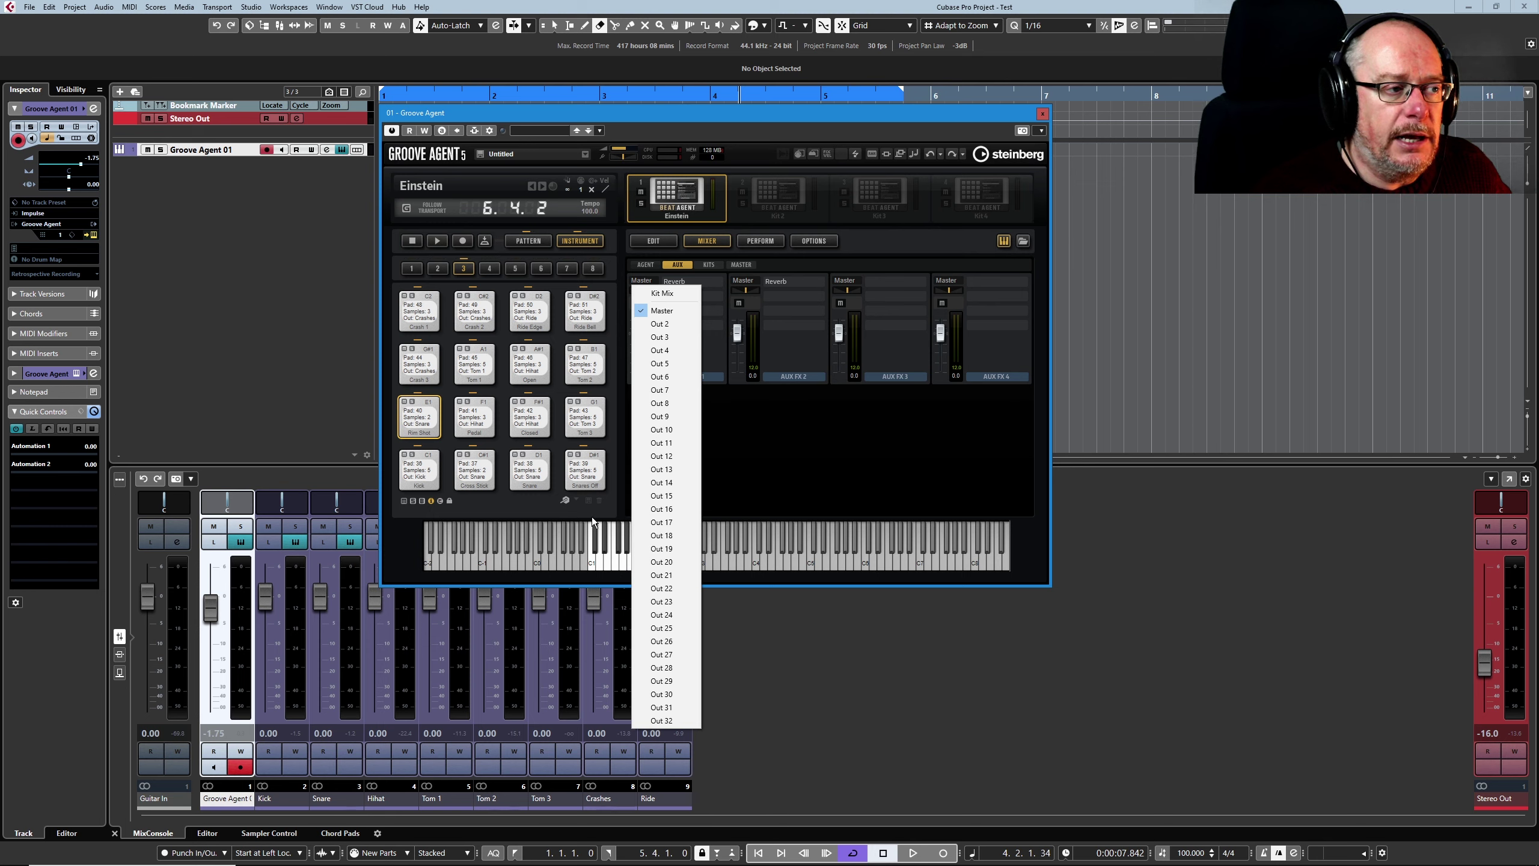
{"action": "left_click", "coordinate": [661, 429]}
{"action": "left_click", "coordinate": [743, 281]}
{"action": "left_click", "coordinate": [770, 442]}
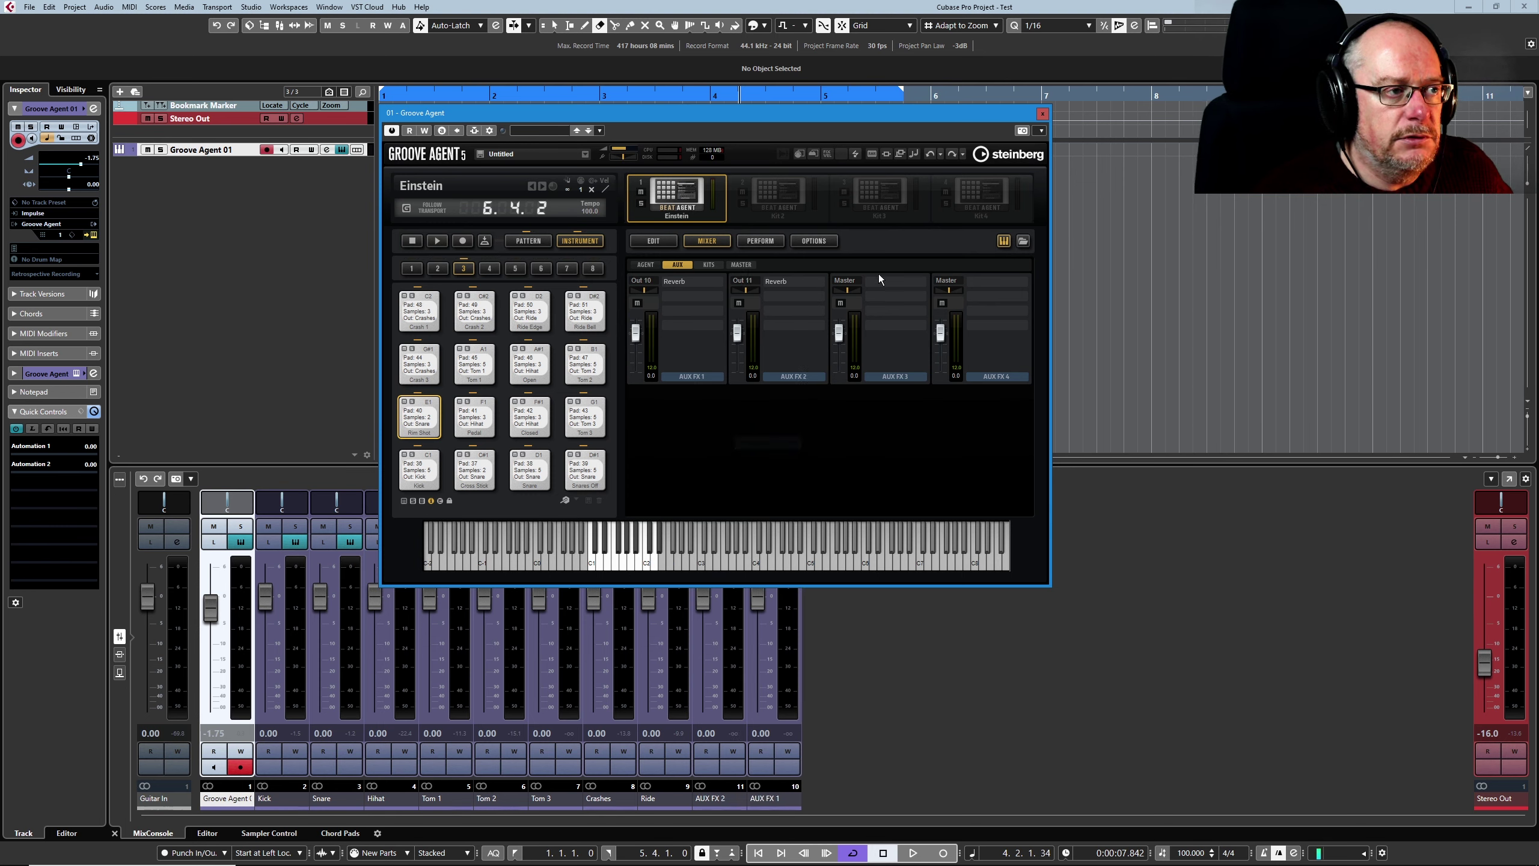
{"action": "left_click", "coordinate": [845, 280]}
{"action": "left_click", "coordinate": [875, 456]}
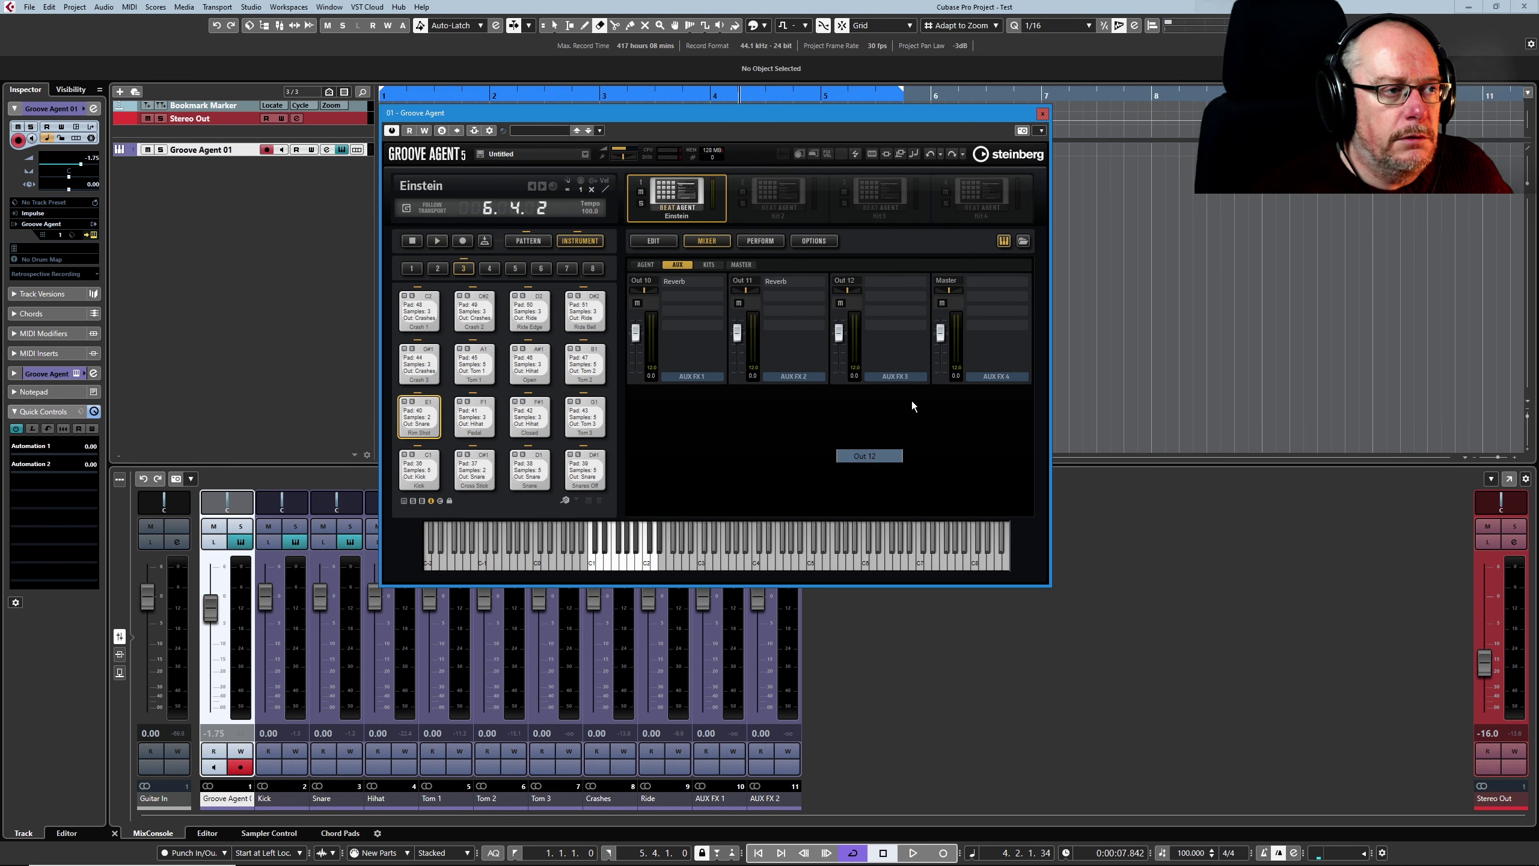
{"action": "left_click", "coordinate": [948, 281]}
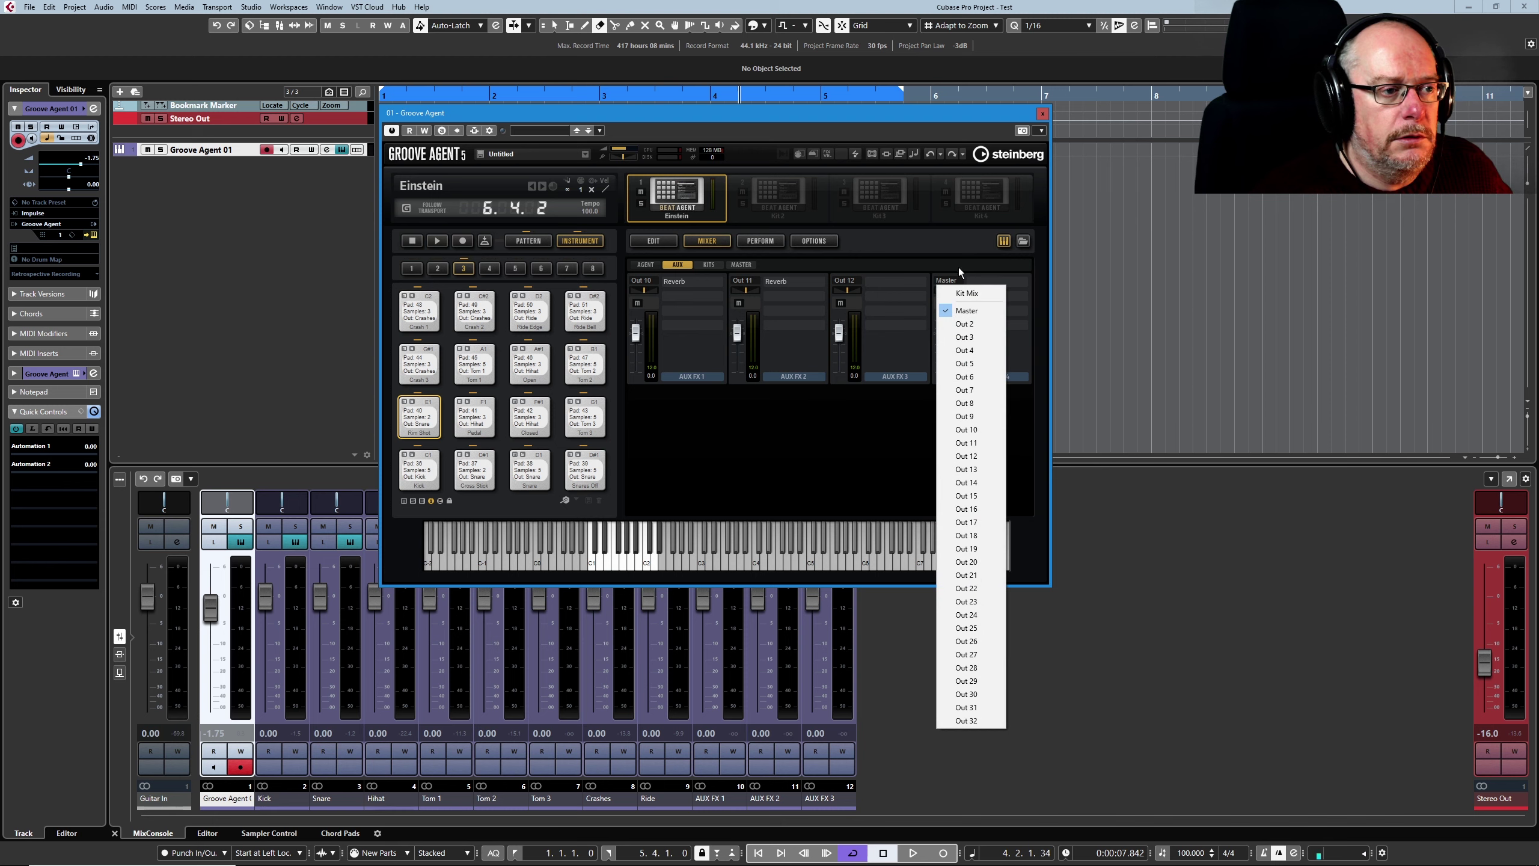
{"action": "left_click", "coordinate": [969, 471]}
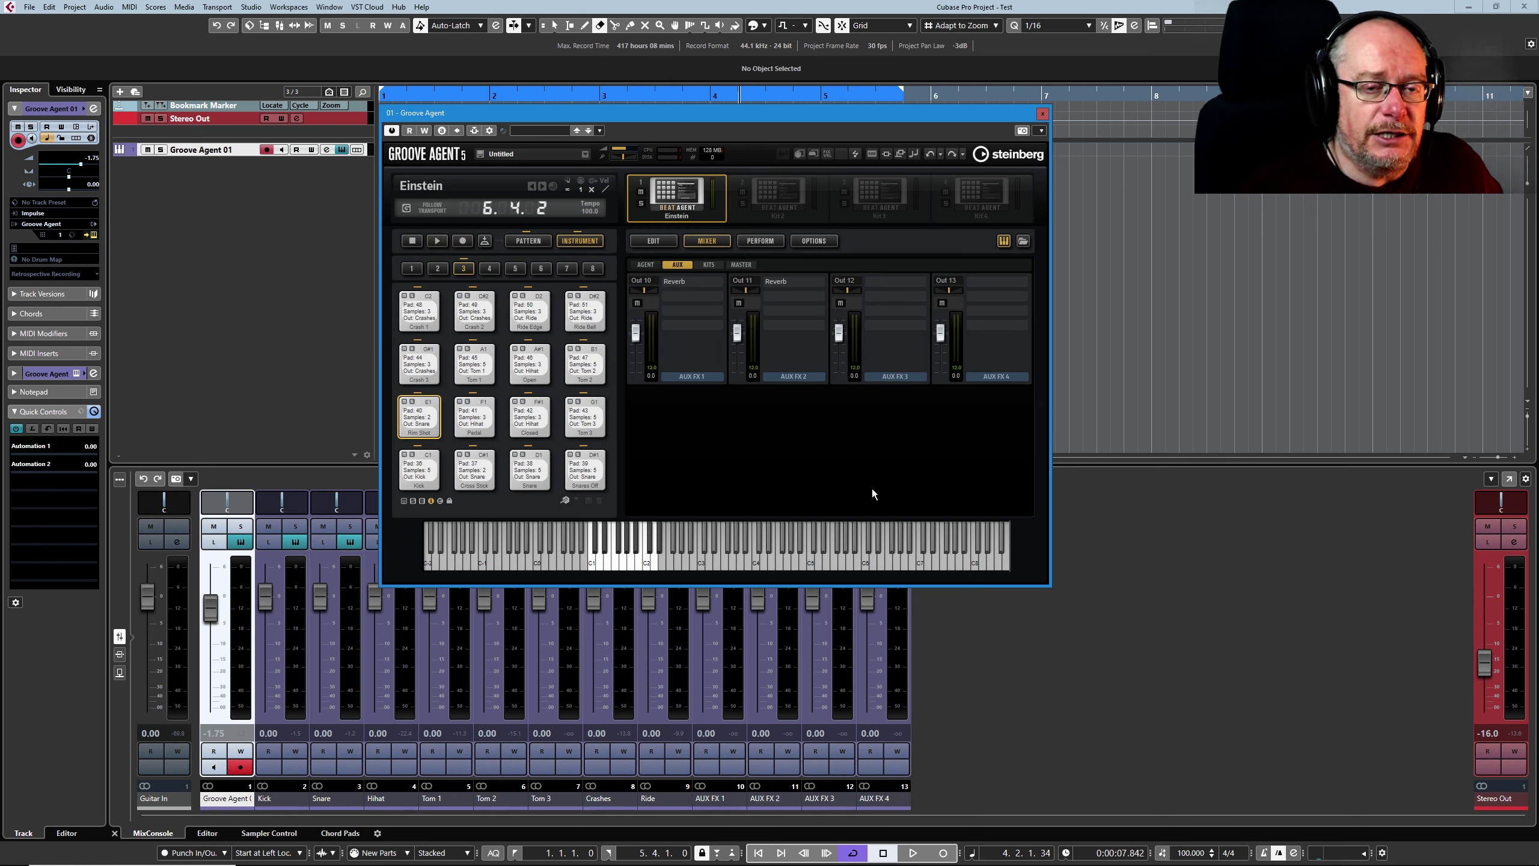
- Show the kit master channels, then play and stop the pattern through the separate outputs
{"action": "left_click", "coordinate": [709, 266]}
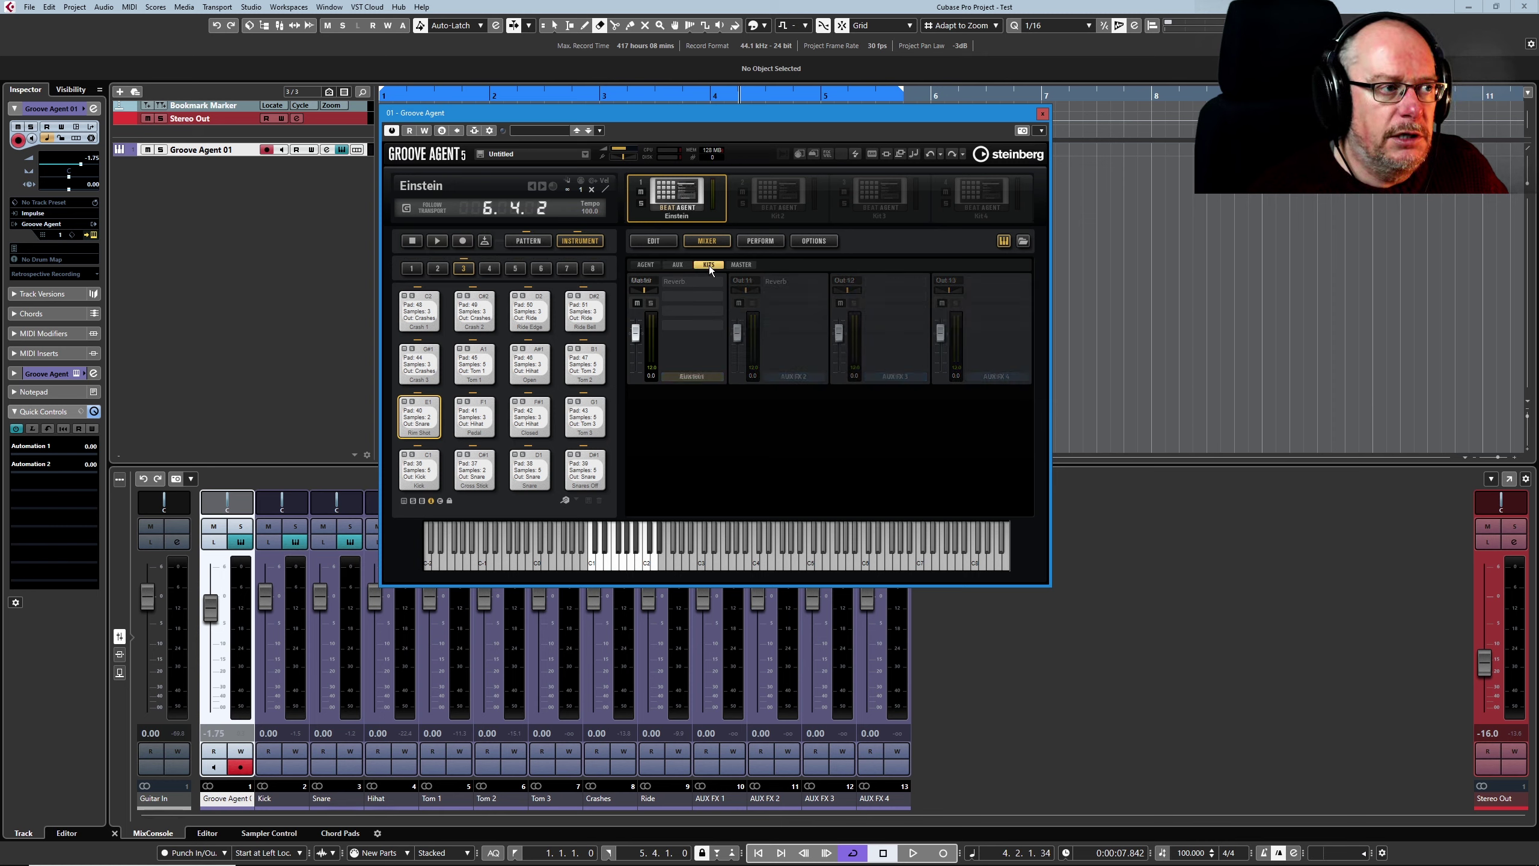
{"action": "left_click", "coordinate": [436, 240]}
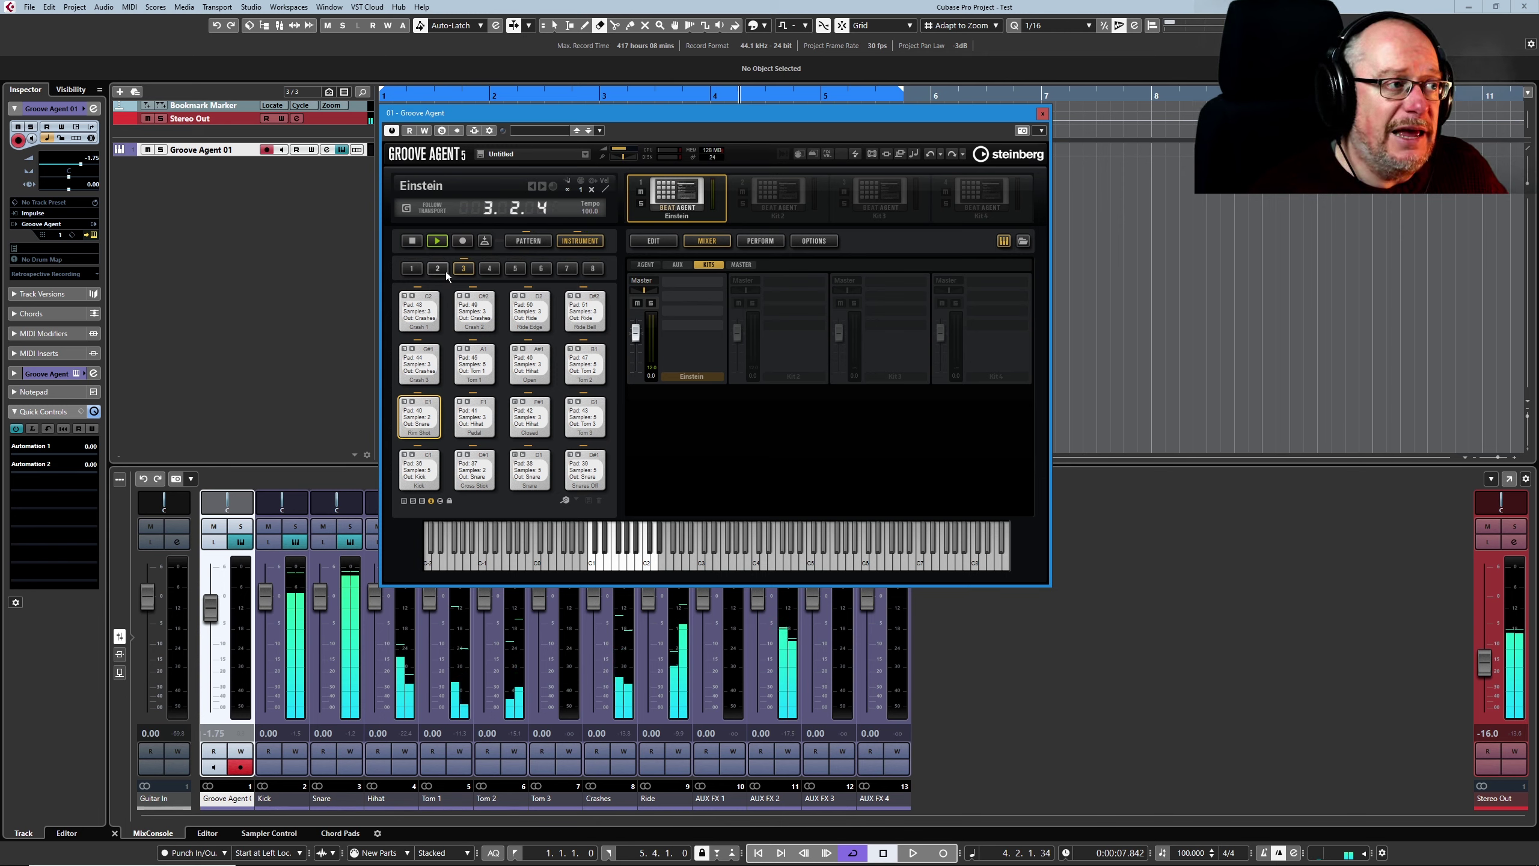
{"action": "left_click", "coordinate": [414, 242]}
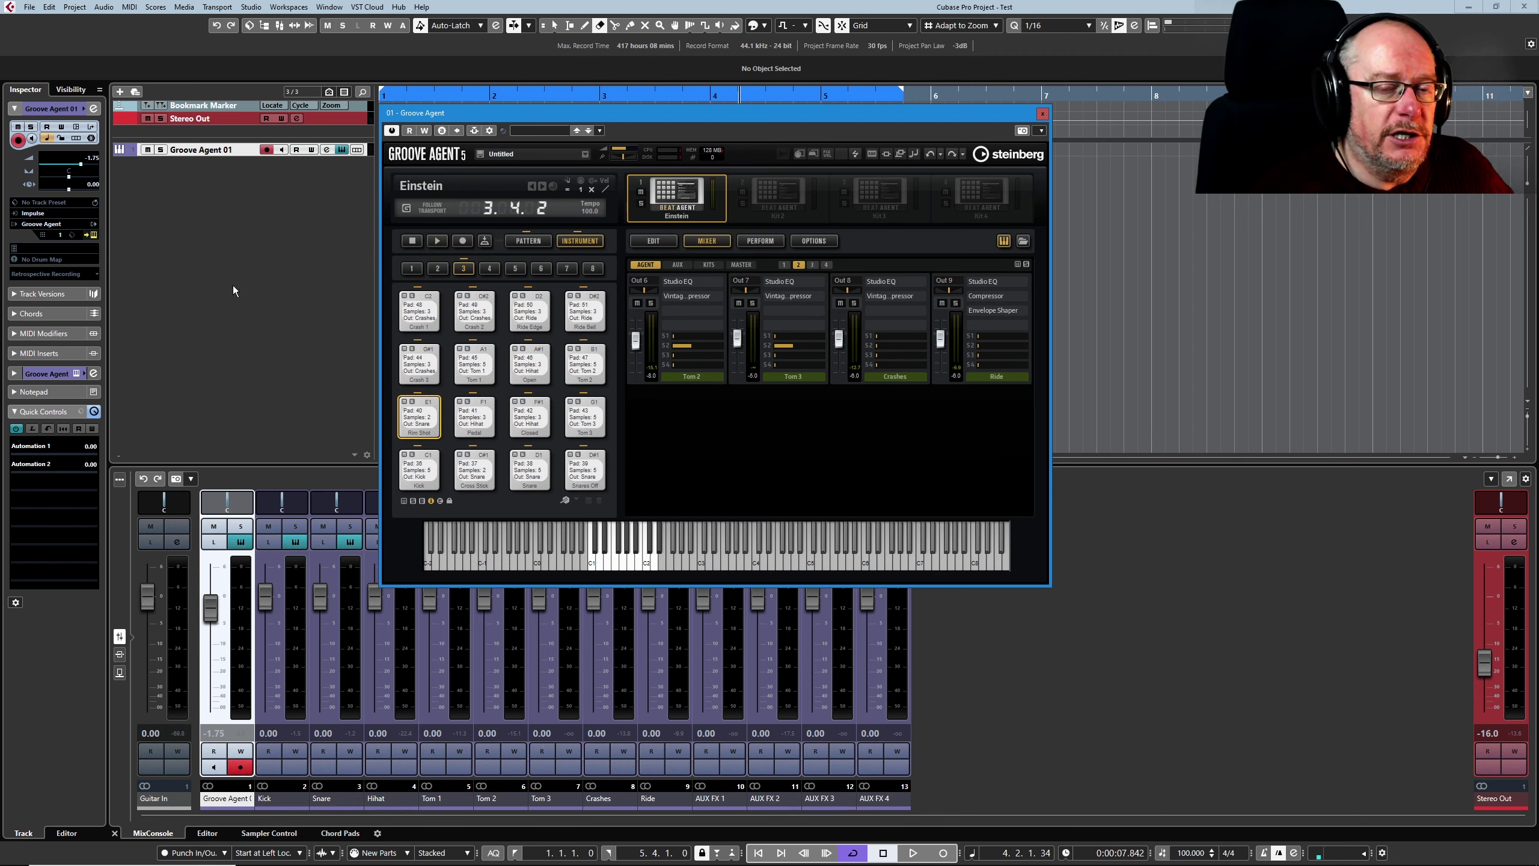
- Reveal the Kick through AUX FX 4 output tracks under Groove Agent 01 and close the plug-in window
{"action": "left_click", "coordinate": [120, 150]}
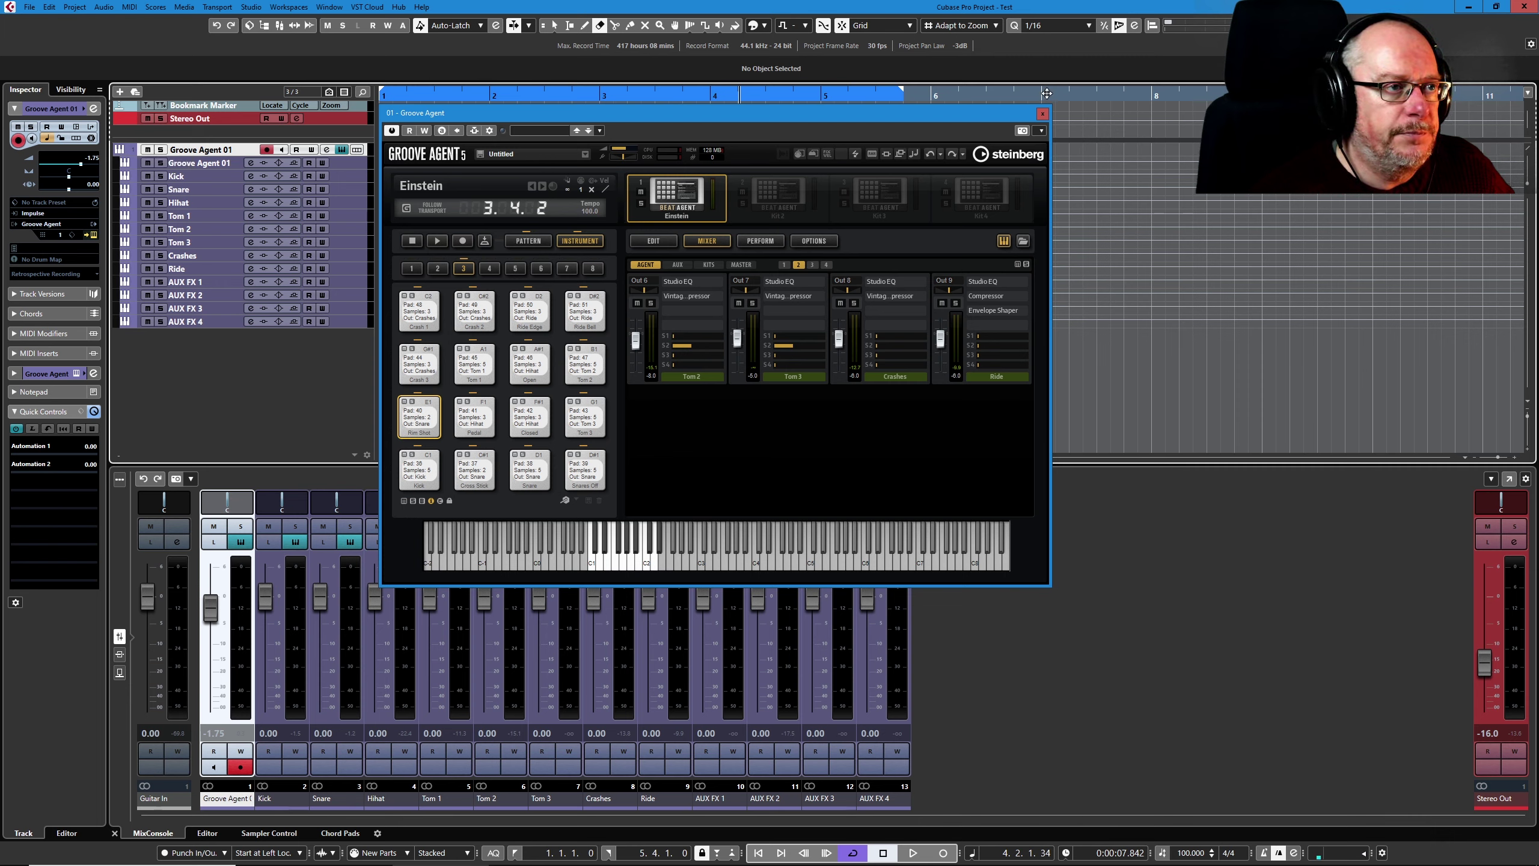
{"action": "left_click", "coordinate": [1042, 113]}
{"action": "left_click", "coordinate": [541, 798]}
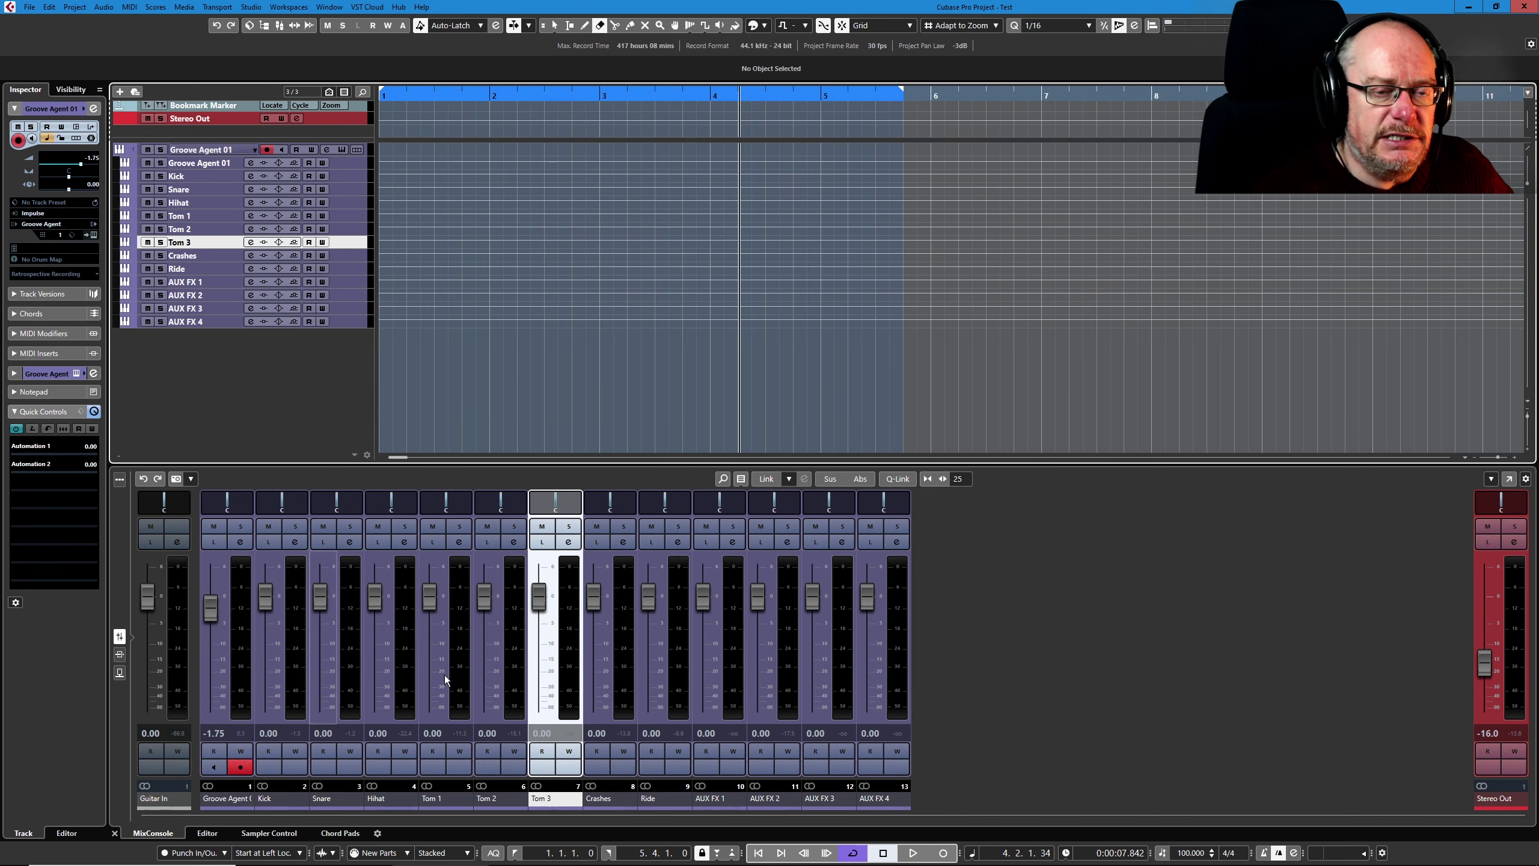